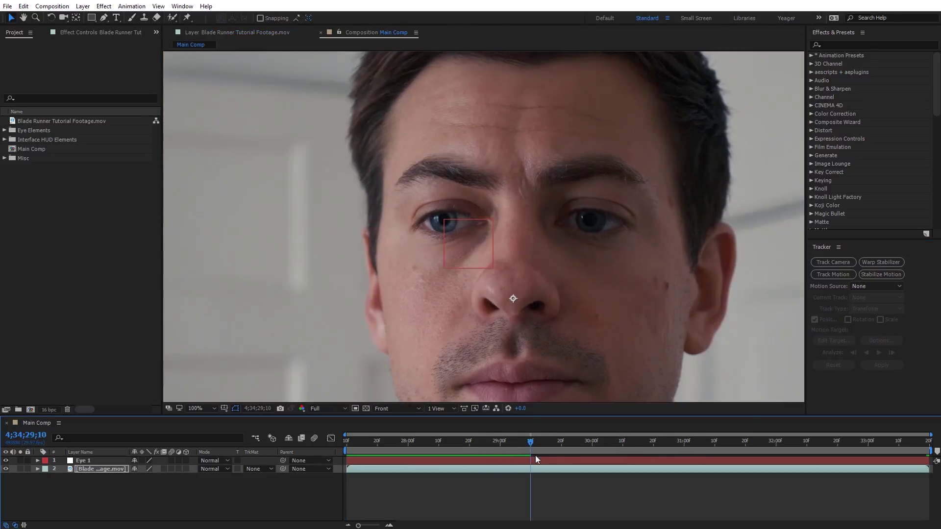
pyautogui.moveTo(535, 455); pyautogui.dragTo(525, 472)
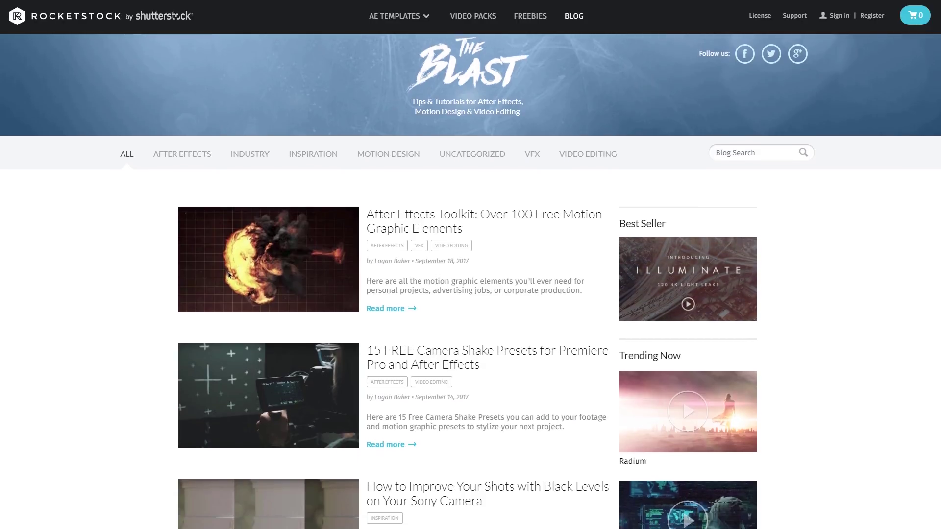
pyautogui.scroll(-2, 229, 242)
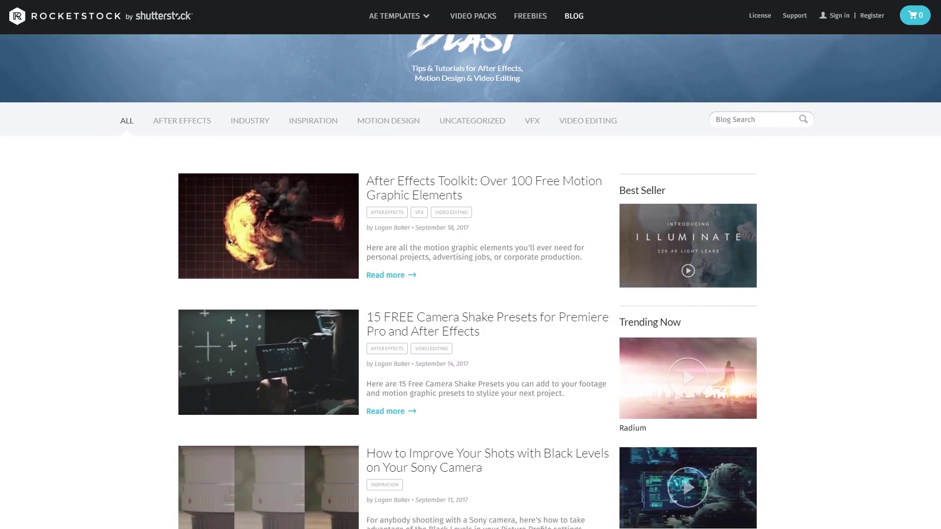
pyautogui.scroll(-2, 228, 242)
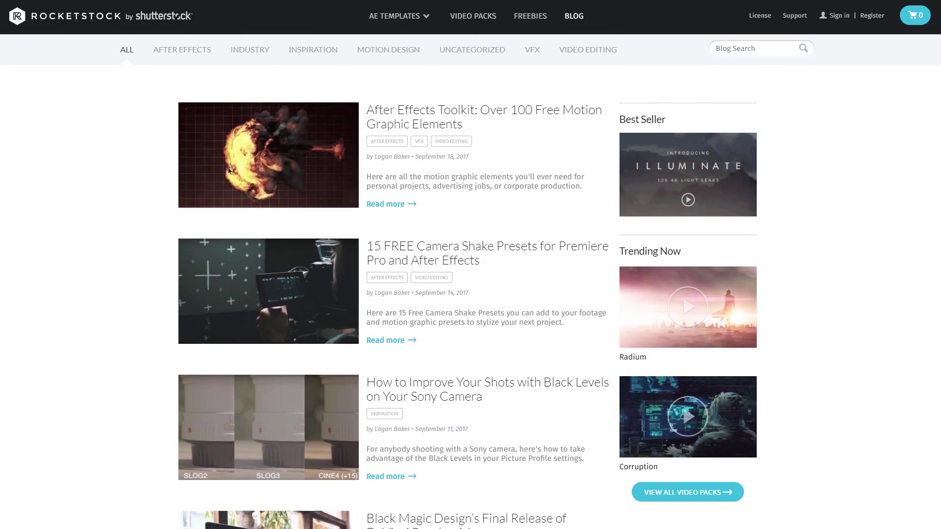
pyautogui.scroll(-2, 229, 170)
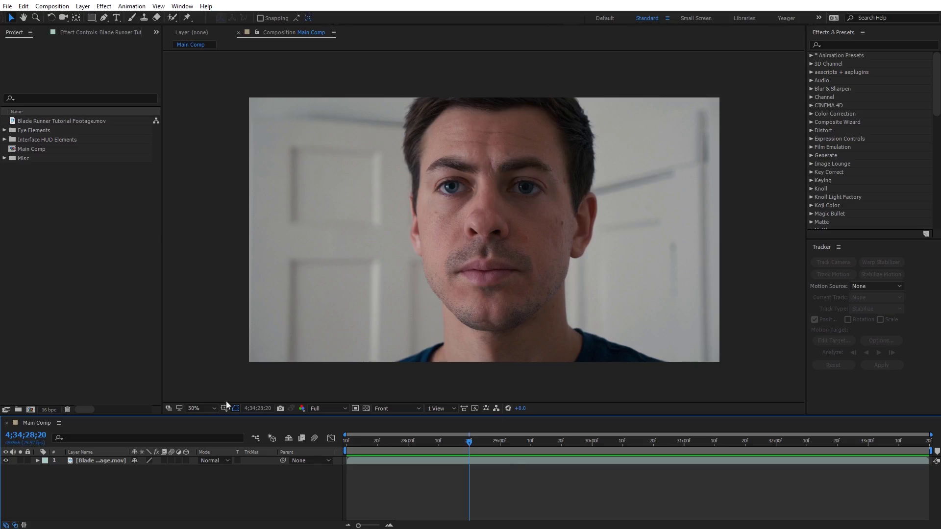
# Step: Add a null object to Main Comp and rename it Eye 1
pyautogui.moveTo(469, 441)
pyautogui.mouseDown()
pyautogui.moveTo(414, 445)
pyautogui.moveTo(457, 450)
pyautogui.mouseUp()
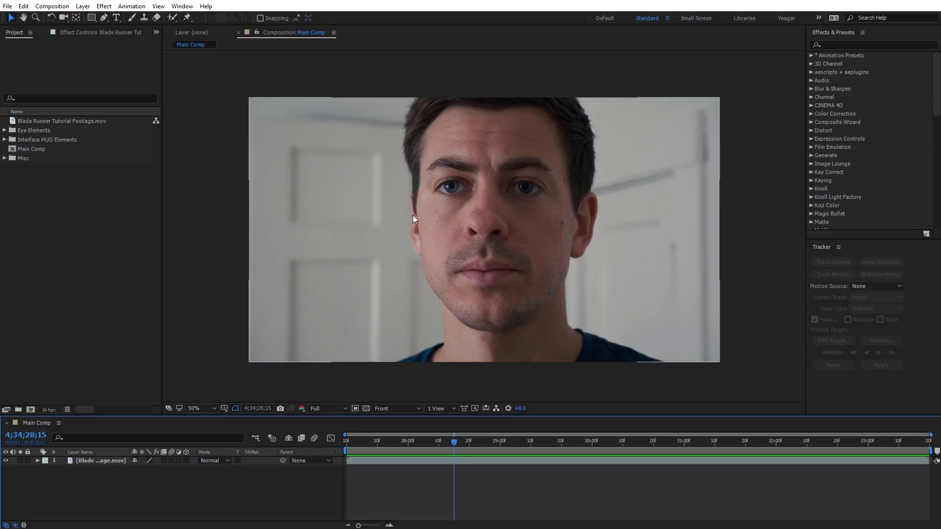
pyautogui.rightClick(222, 229)
pyautogui.moveTo(259, 237)
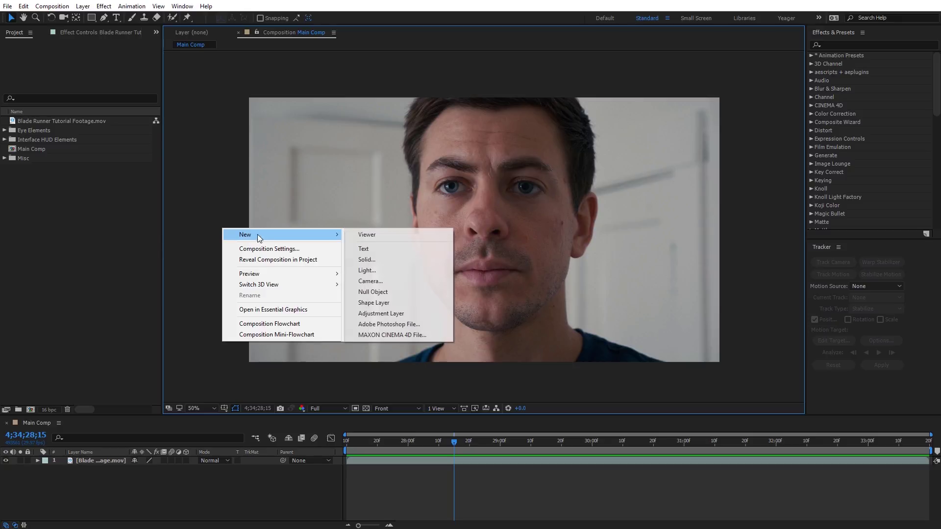
pyautogui.click(378, 292)
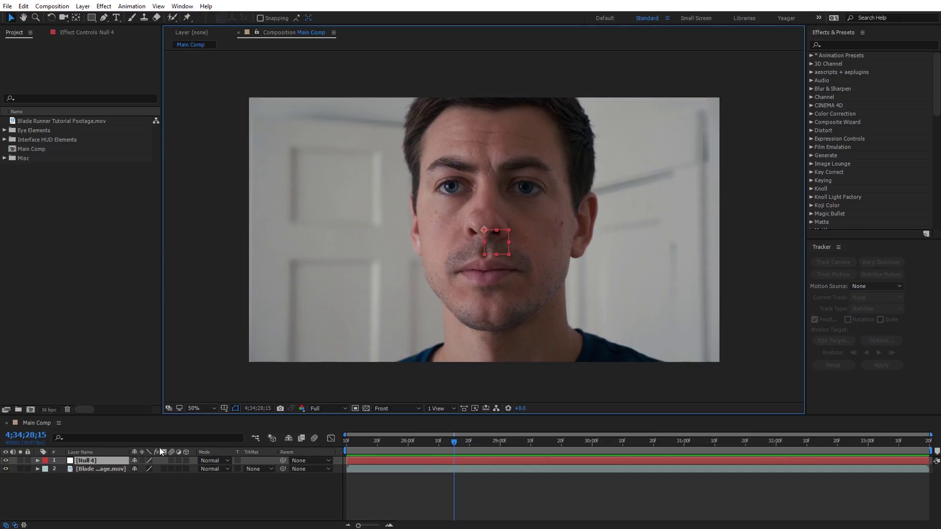
pyautogui.click(108, 461)
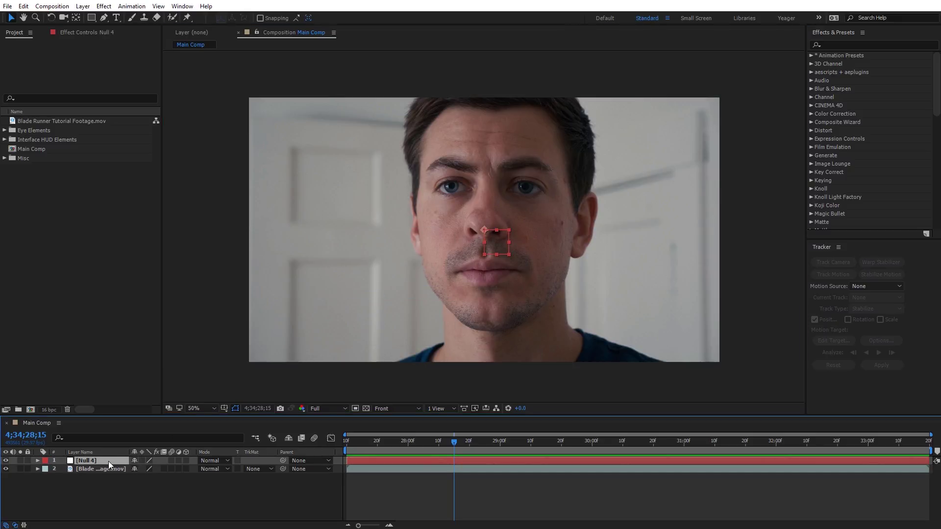
pyautogui.press('Return')
pyautogui.click(193, 492)
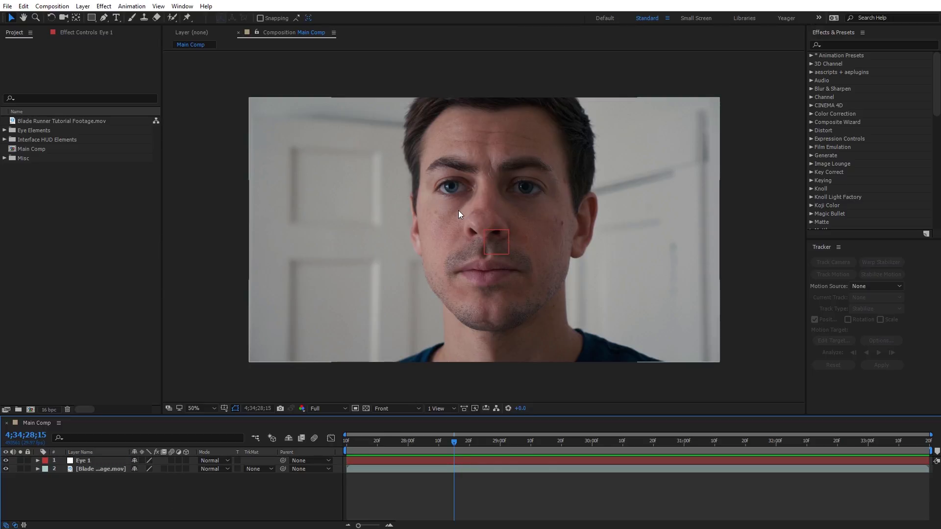
# Step: Start a motion track on the Blade Runner Tutorial Footage.mov layer
pyautogui.scroll(2, 456, 213)
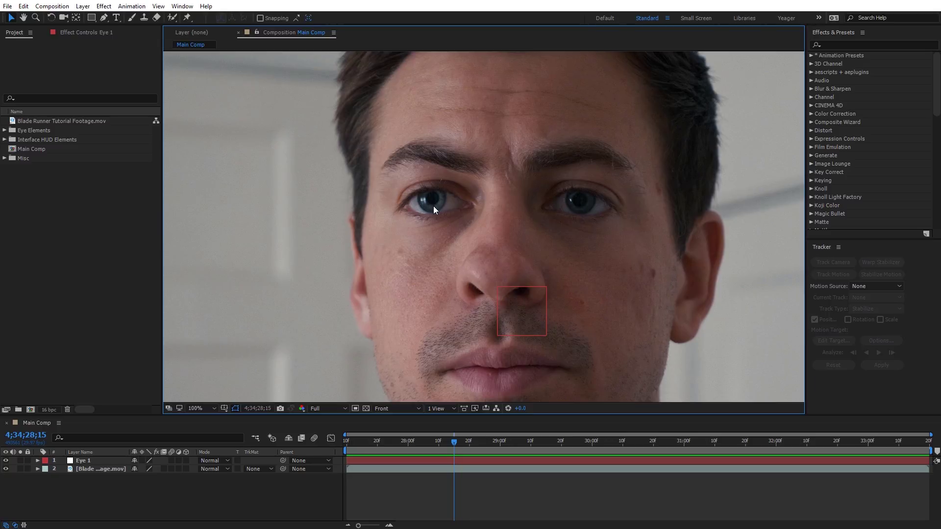
pyautogui.scroll(2, 421, 211)
pyautogui.moveTo(421, 216); pyautogui.dragTo(430, 239)
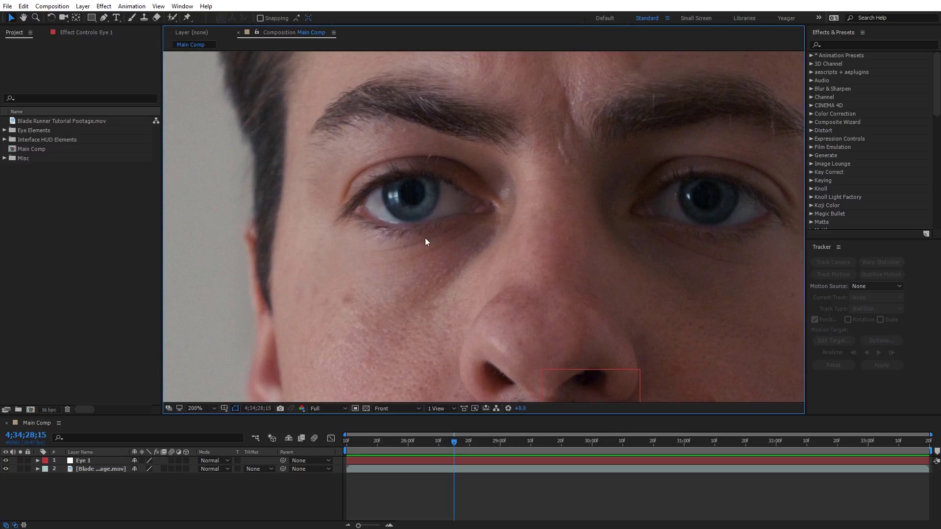
pyautogui.scroll(-1, 425, 239)
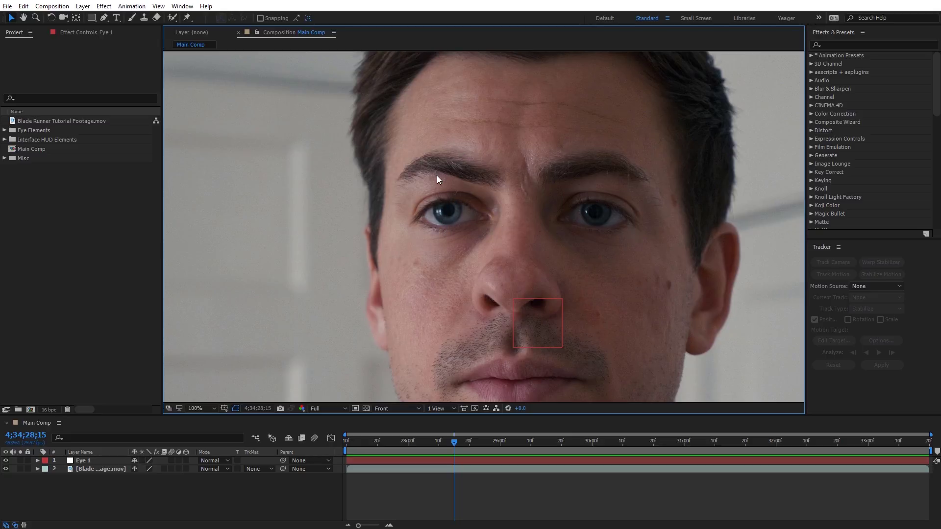
pyautogui.scroll(-1, 438, 180)
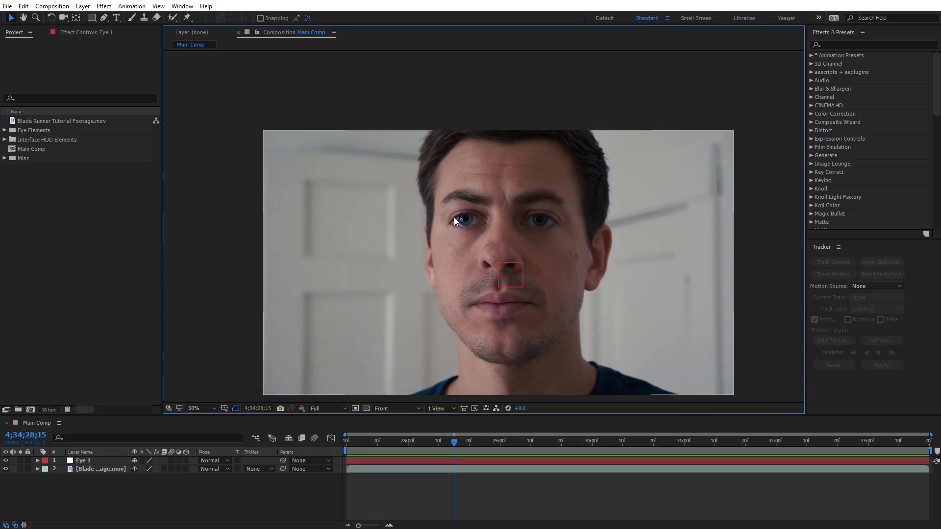
pyautogui.scroll(1, 455, 221)
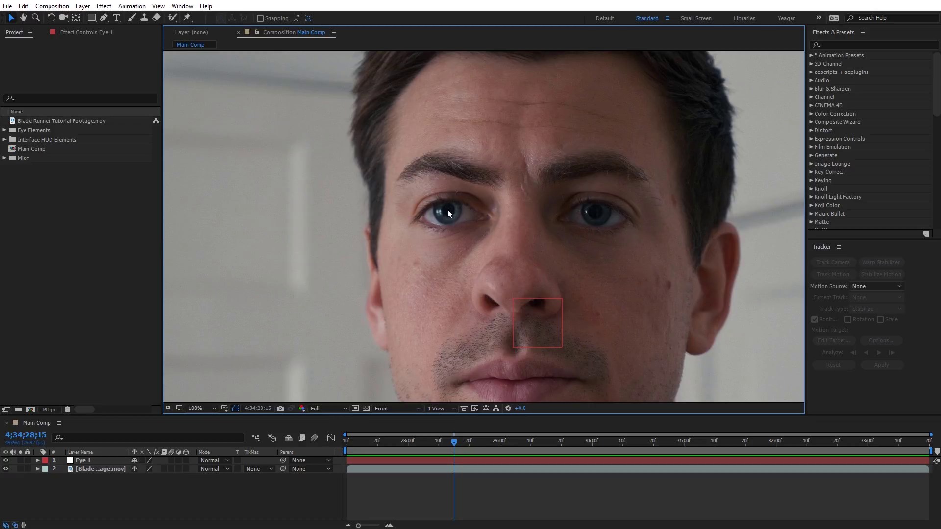
pyautogui.click(458, 243)
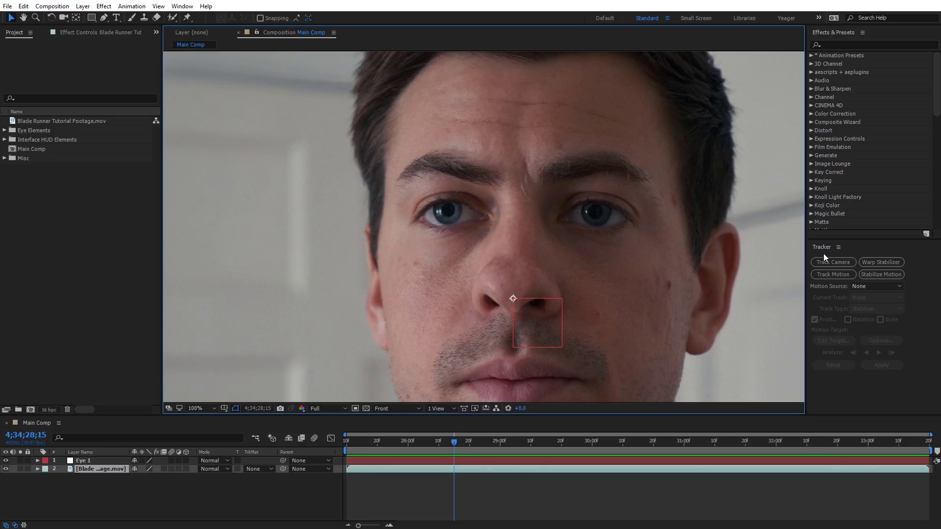
pyautogui.click(182, 5)
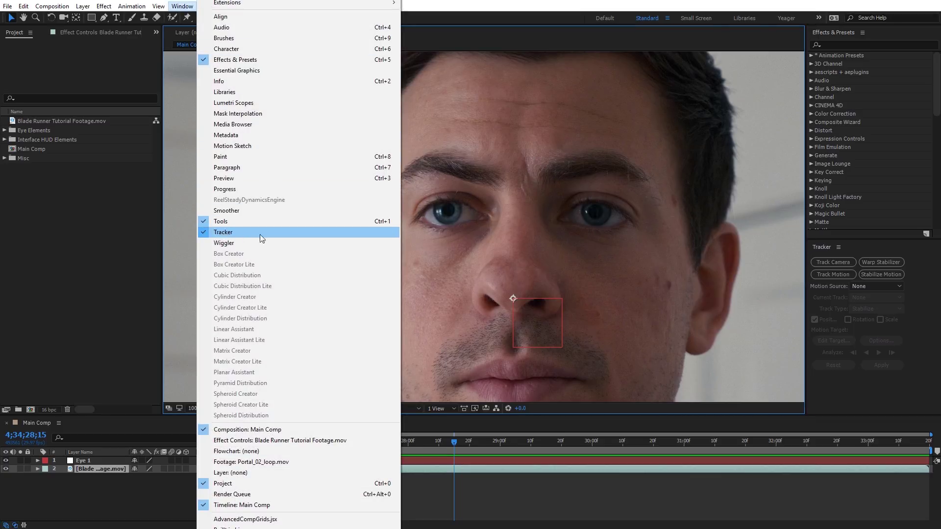
pyautogui.click(817, 248)
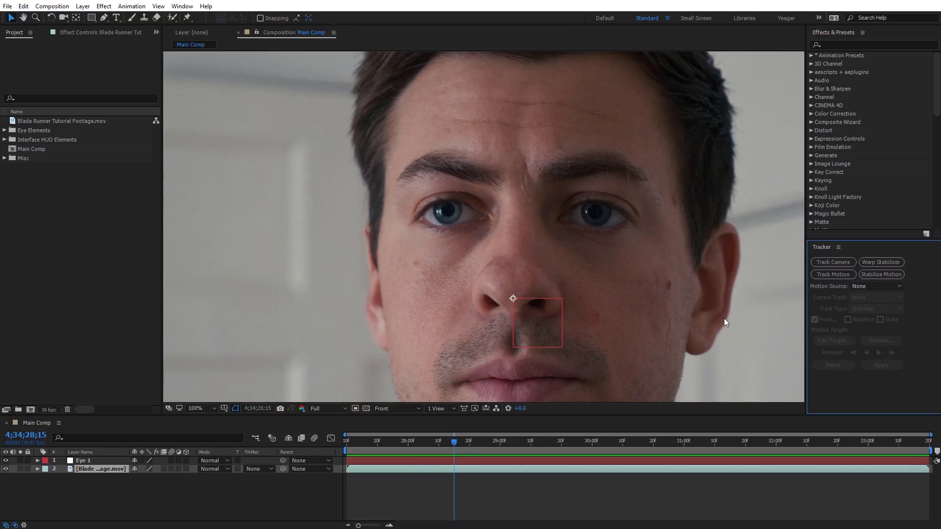
pyautogui.click(106, 469)
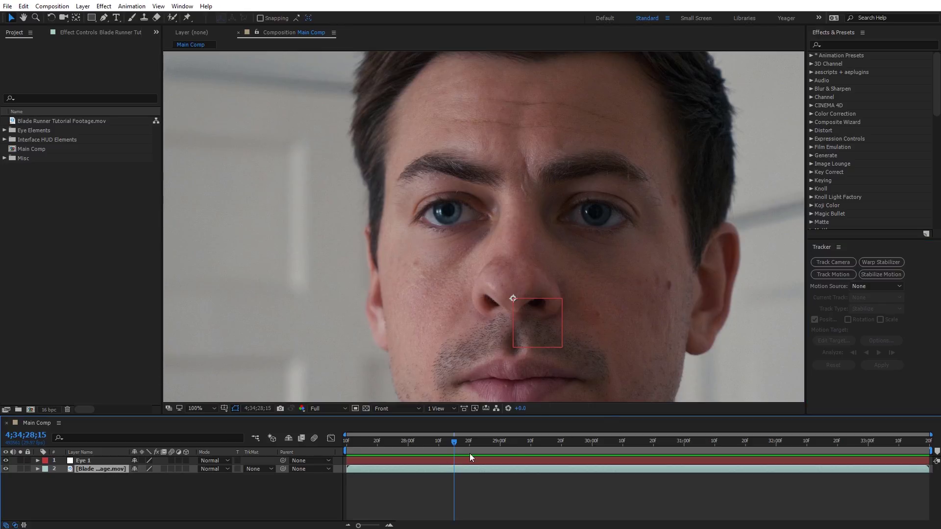
pyautogui.click(834, 275)
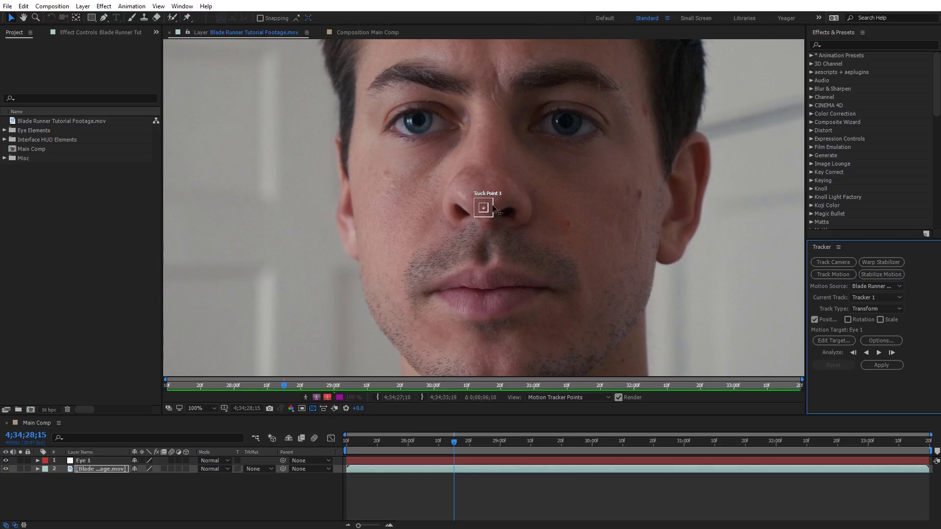
# Step: Place Track Point 1 on the left-hand pupil, with a feature region about 26.5 px square and a search region about 52 × 47.5 px
pyautogui.moveTo(483, 208); pyautogui.dragTo(418, 121)
pyautogui.scroll(4, 499, 152)
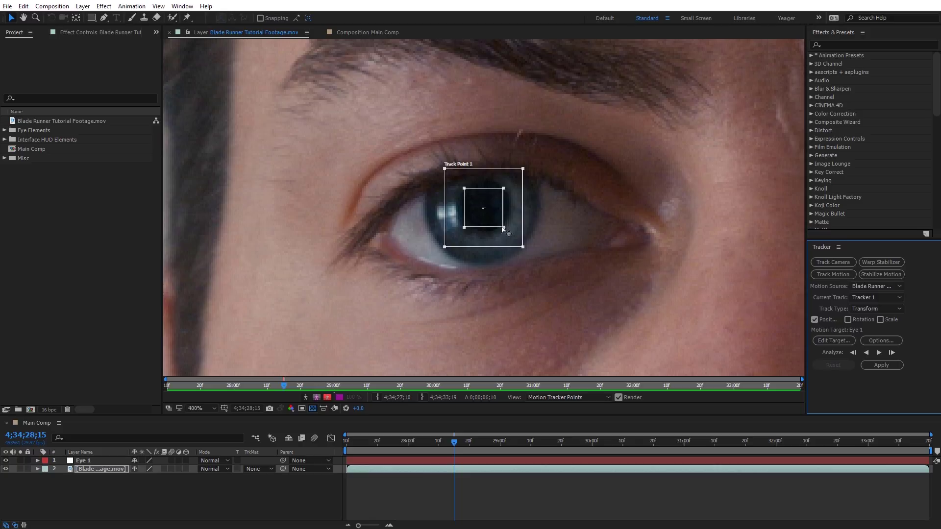
pyautogui.moveTo(502, 227); pyautogui.dragTo(510, 234)
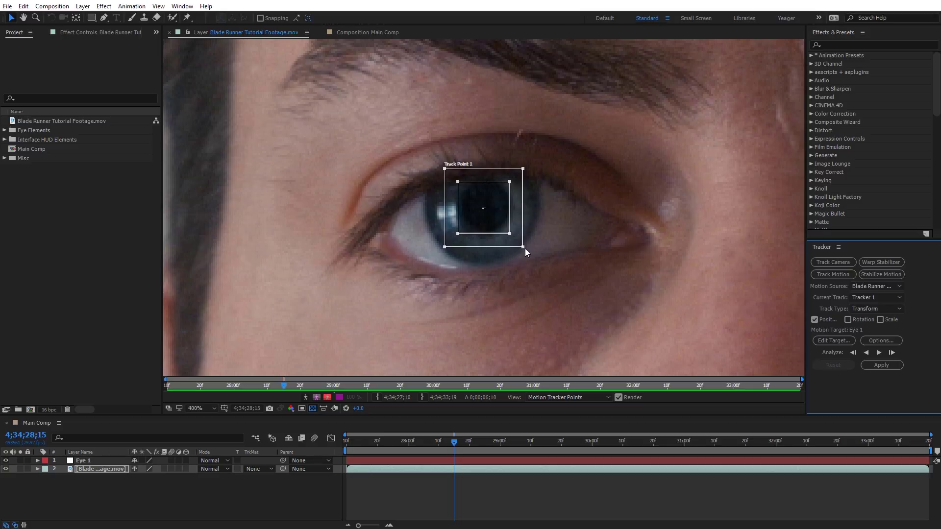
pyautogui.moveTo(524, 248); pyautogui.dragTo(534, 254)
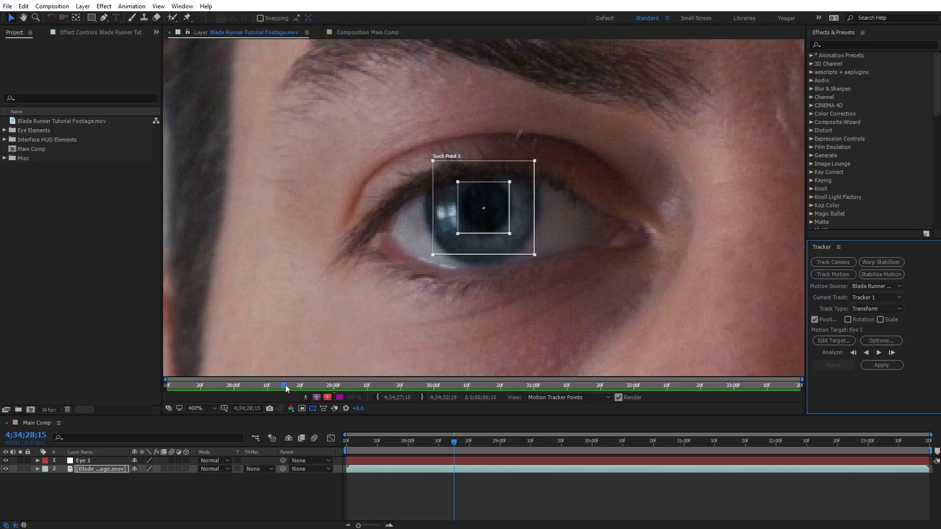
# Step: Go to the footage's first frame, 4;34;27;10, and reposition Track Point 1 over the centre of the same pupil
pyautogui.moveTo(284, 386); pyautogui.dragTo(165, 390)
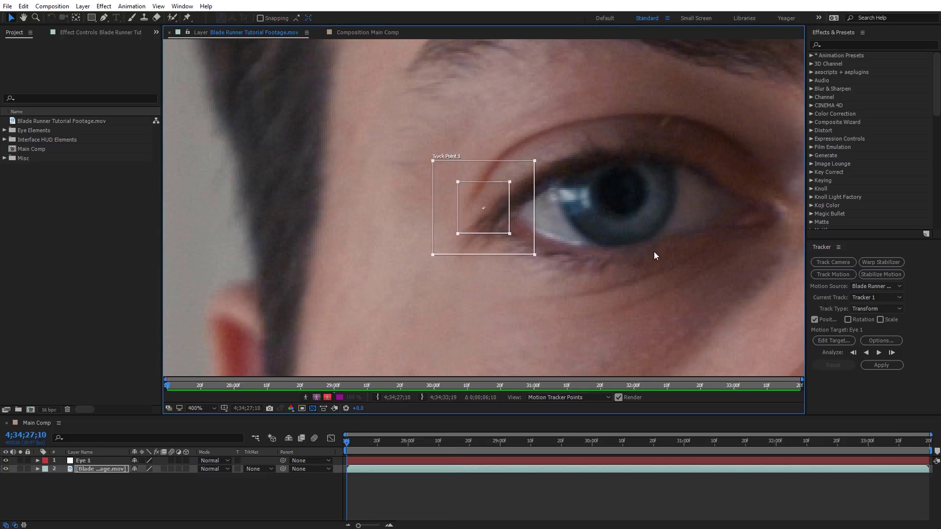
pyautogui.moveTo(654, 255); pyautogui.dragTo(347, 284)
pyautogui.moveTo(277, 268); pyautogui.dragTo(413, 254)
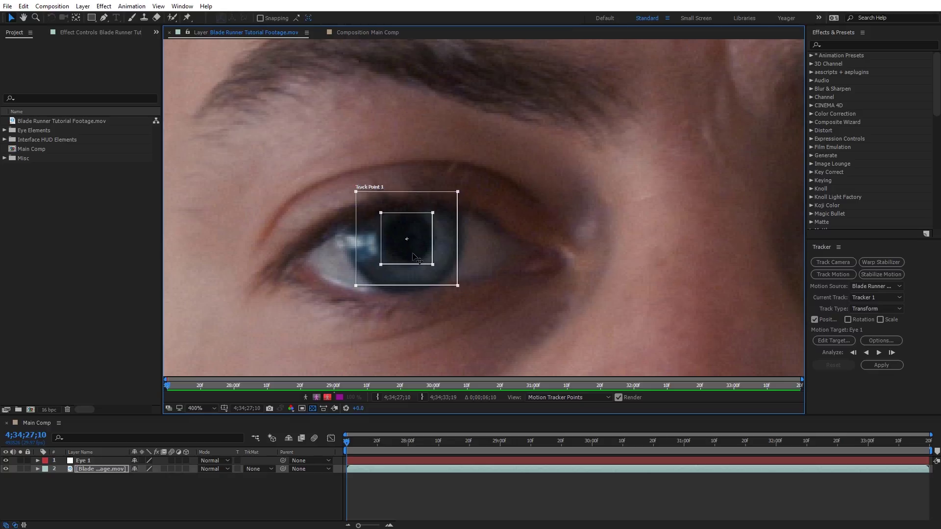
pyautogui.press(',')
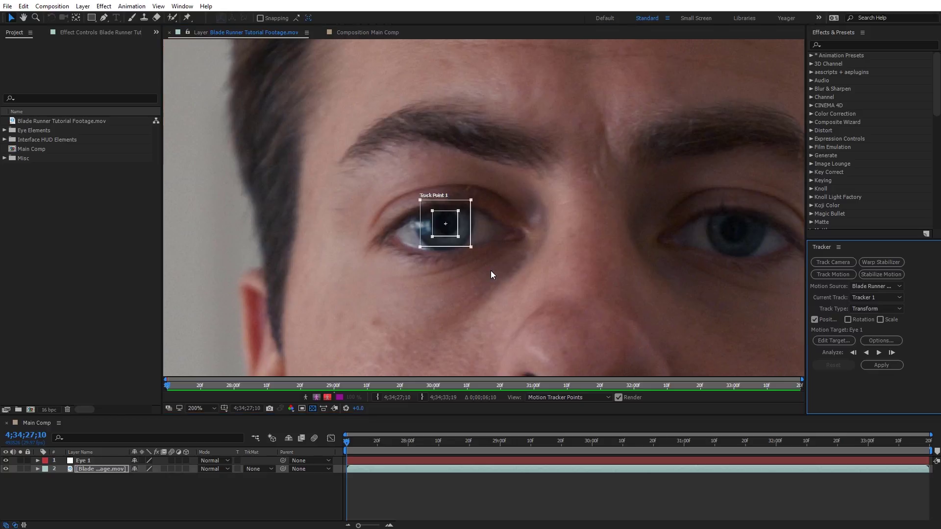
pyautogui.press('.')
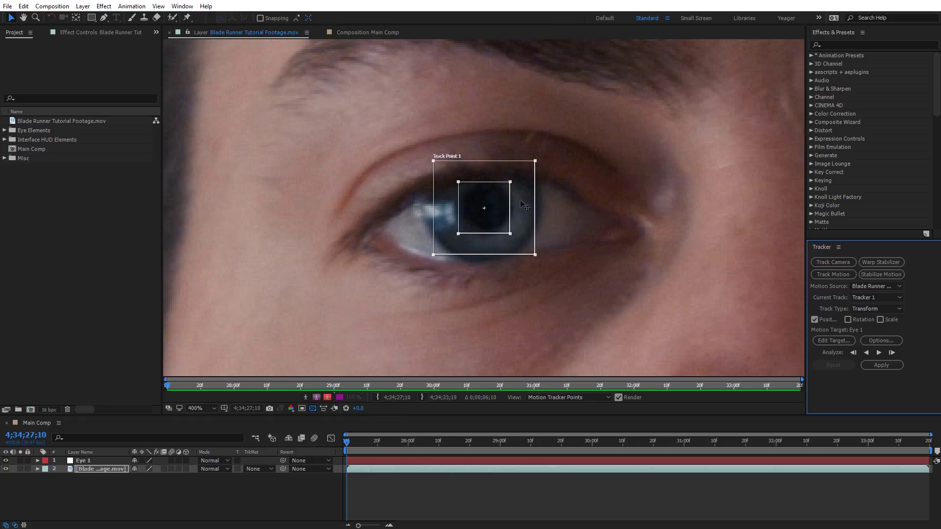
# Step: Analyze the pupil track forward through the clip and apply the motion to the Eye 1 null in X and Y
pyautogui.click(883, 355)
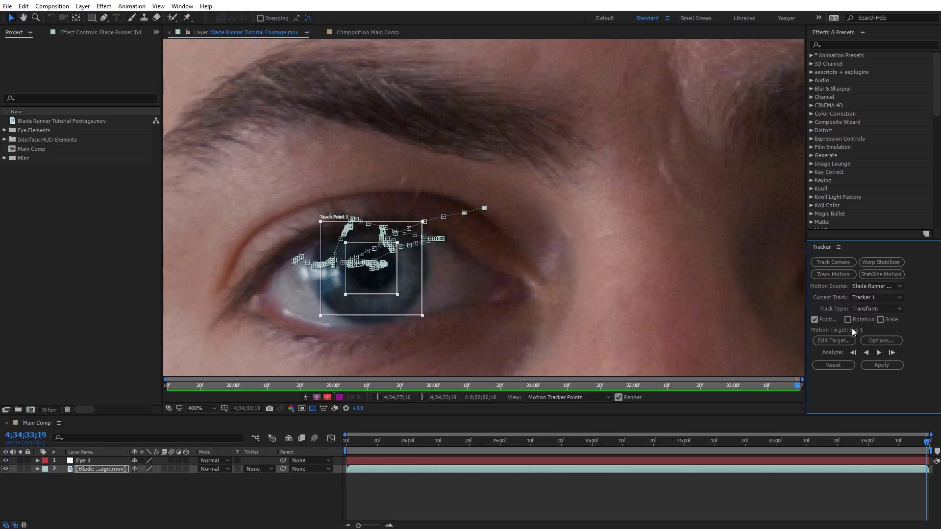
pyautogui.click(832, 340)
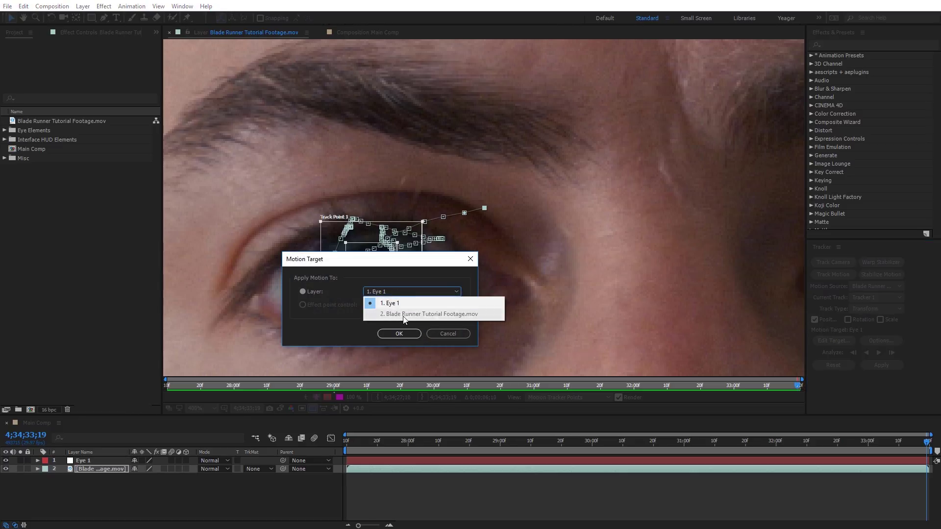
pyautogui.click(394, 303)
pyautogui.click(407, 334)
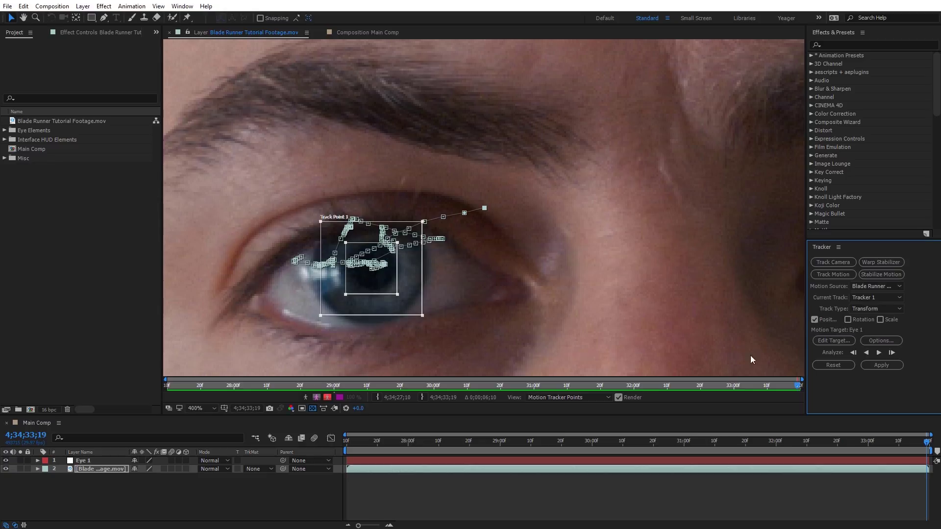
pyautogui.click(875, 366)
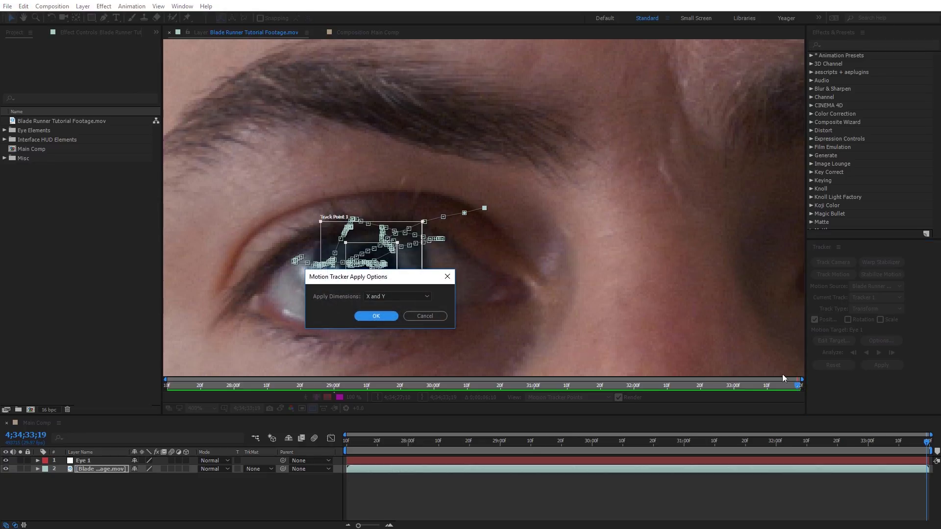
pyautogui.click(385, 318)
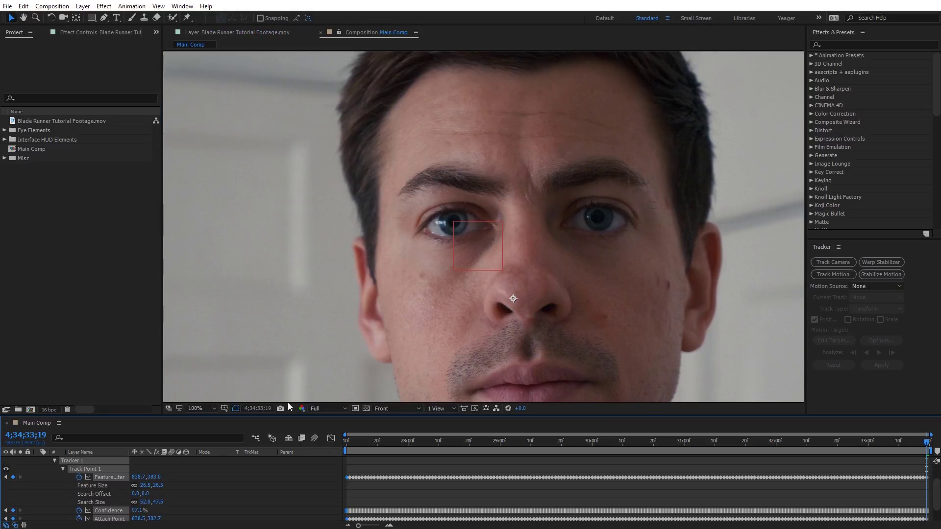
# Step: Collapse the footage layer's tracking properties and return the composition to its first frame, 4;34;27;10
pyautogui.scroll(1, 188, 474)
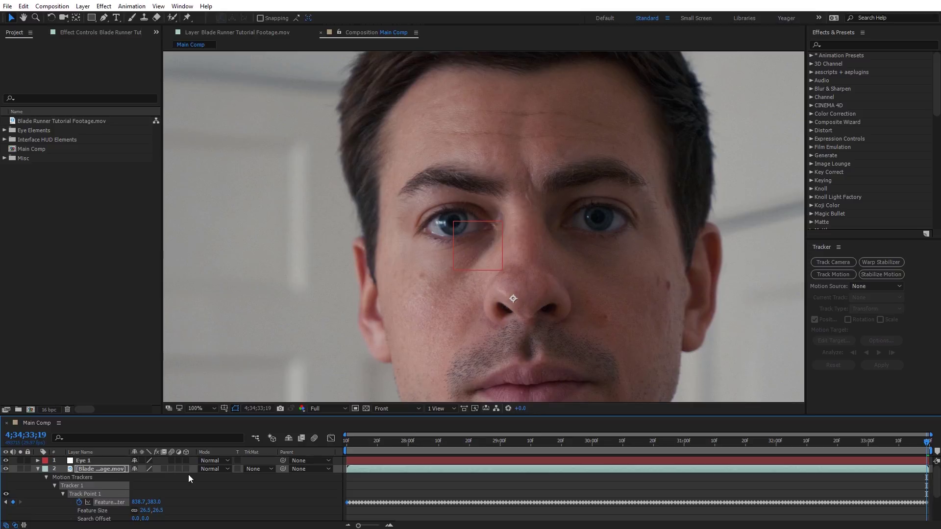
pyautogui.click(37, 469)
pyautogui.moveTo(358, 445)
pyautogui.mouseDown()
pyautogui.moveTo(829, 471)
pyautogui.moveTo(605, 472)
pyautogui.moveTo(349, 455)
pyautogui.mouseUp()
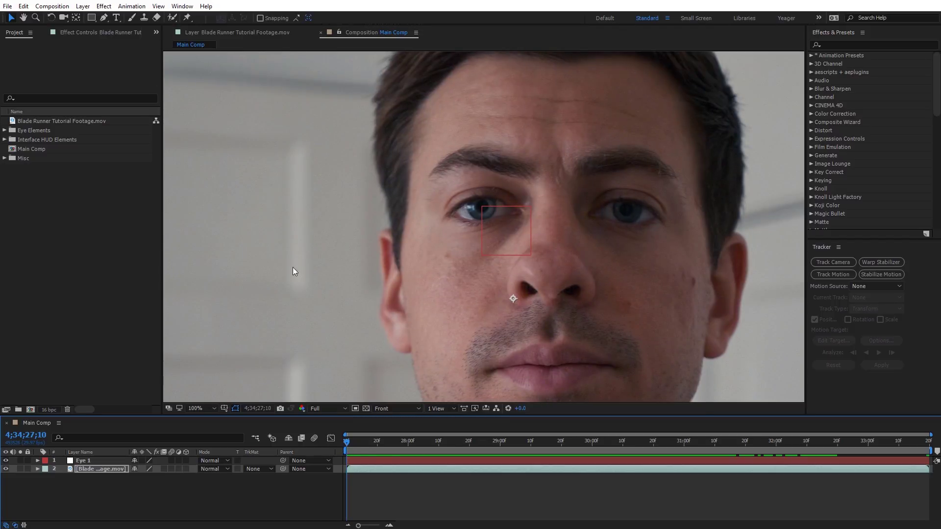
# Step: Add a second null object to Main Comp for the other eye
pyautogui.press(',')
pyautogui.rightClick(214, 219)
pyautogui.moveTo(236, 225)
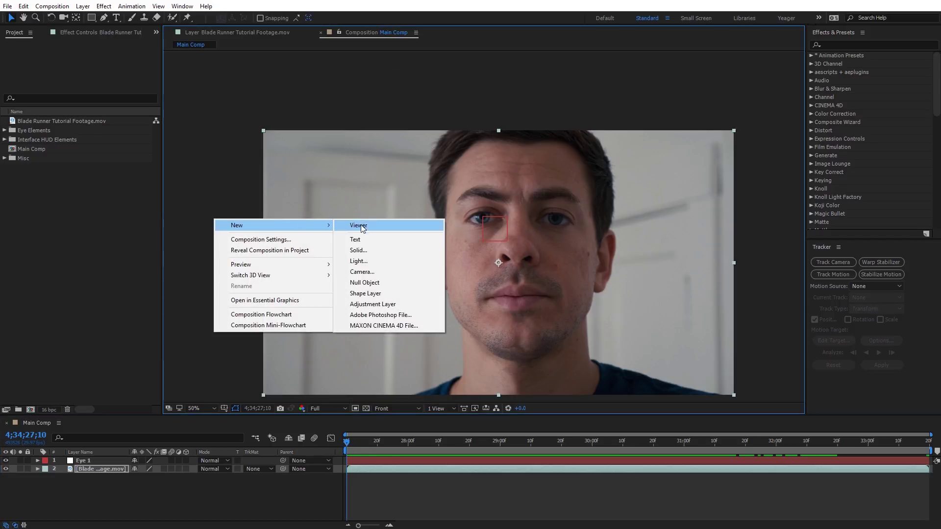
pyautogui.click(372, 283)
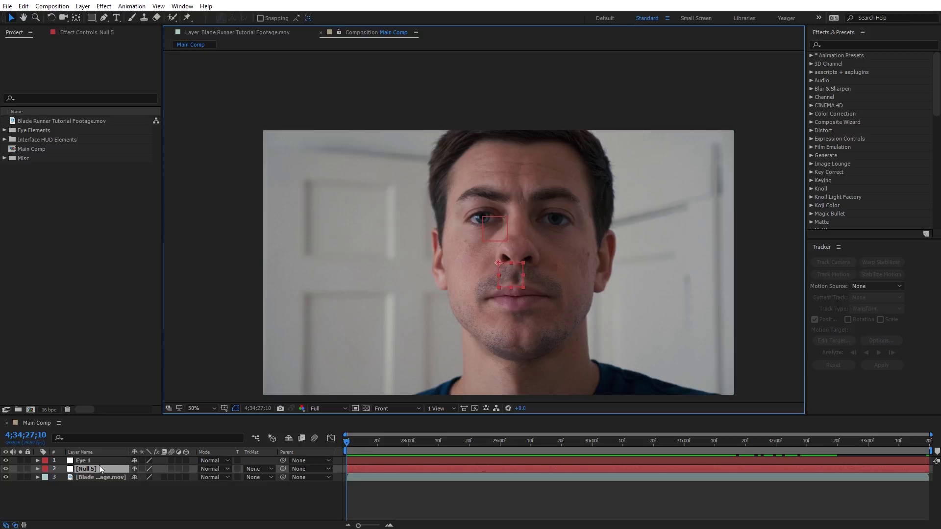
# Step: Rename the newly added null layer as Eye 2
pyautogui.click(96, 467)
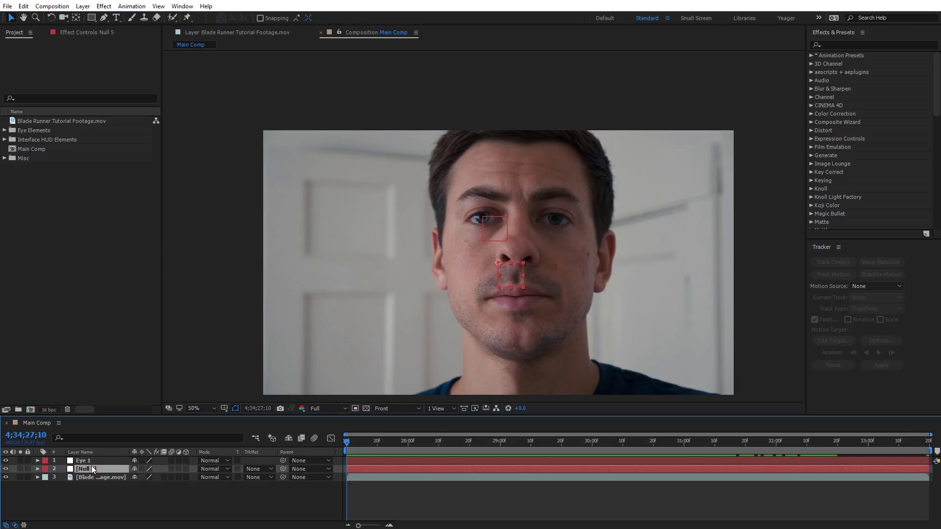
pyautogui.press('Return')
pyautogui.click(102, 502)
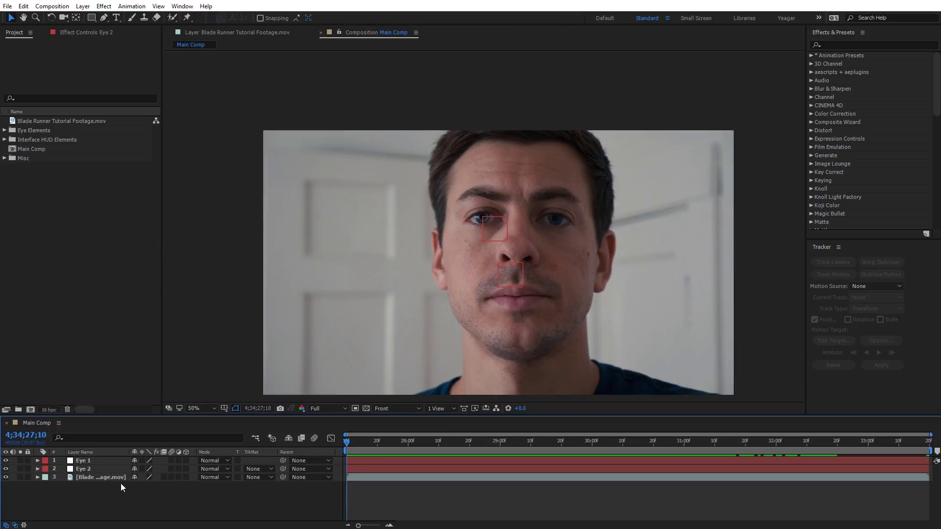
# Step: Start a second motion track on the footage layer, centre Track Point 1 on the untracked eye's pupil and slightly enlarge its feature and search regions
pyautogui.click(104, 477)
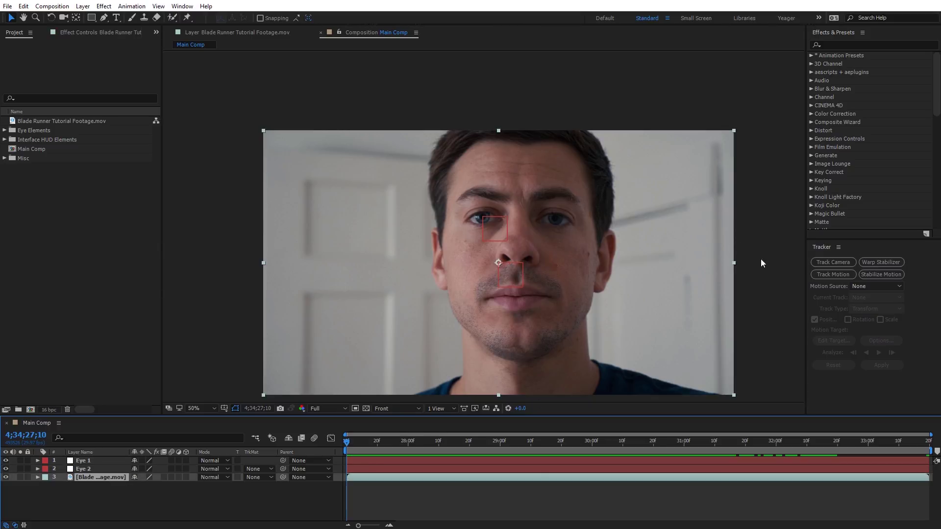
pyautogui.click(833, 275)
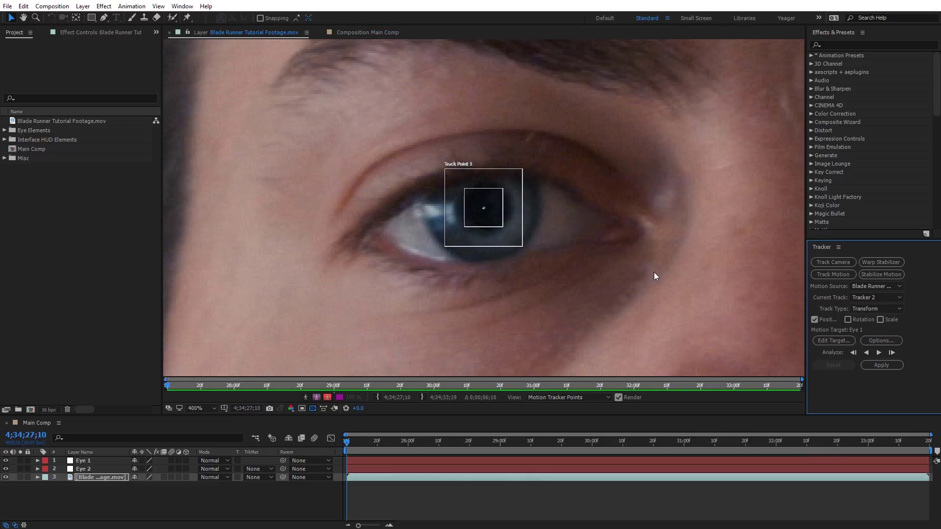
pyautogui.press(',')
pyautogui.moveTo(491, 220); pyautogui.dragTo(779, 231)
pyautogui.moveTo(722, 261); pyautogui.dragTo(488, 260)
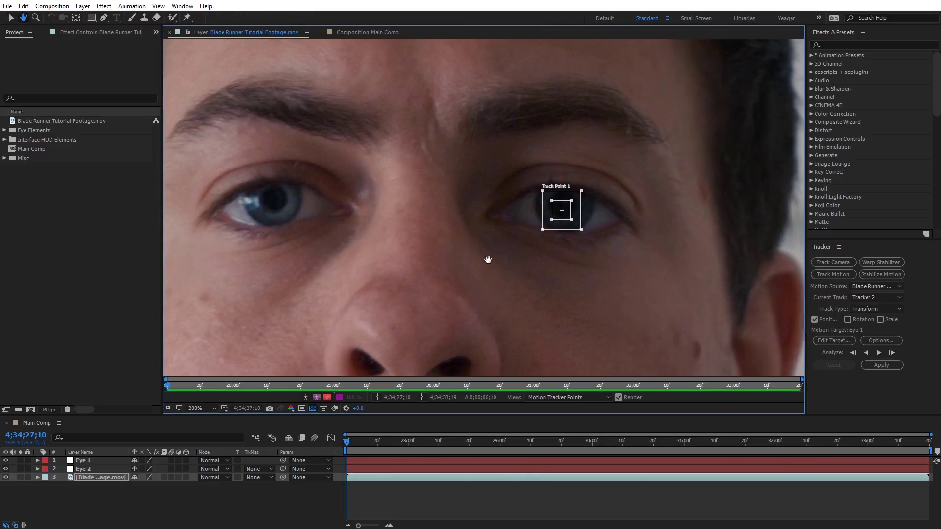
pyautogui.press('.')
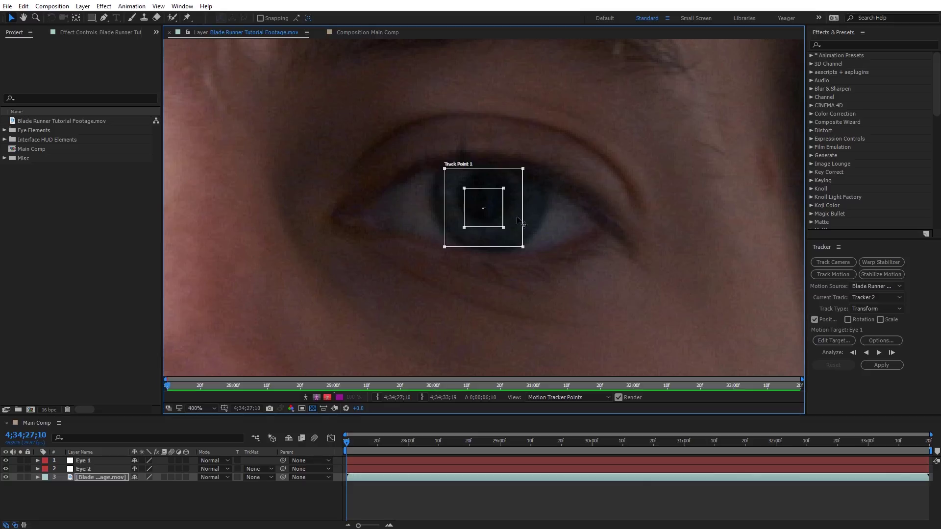
pyautogui.press(',')
pyautogui.press('.')
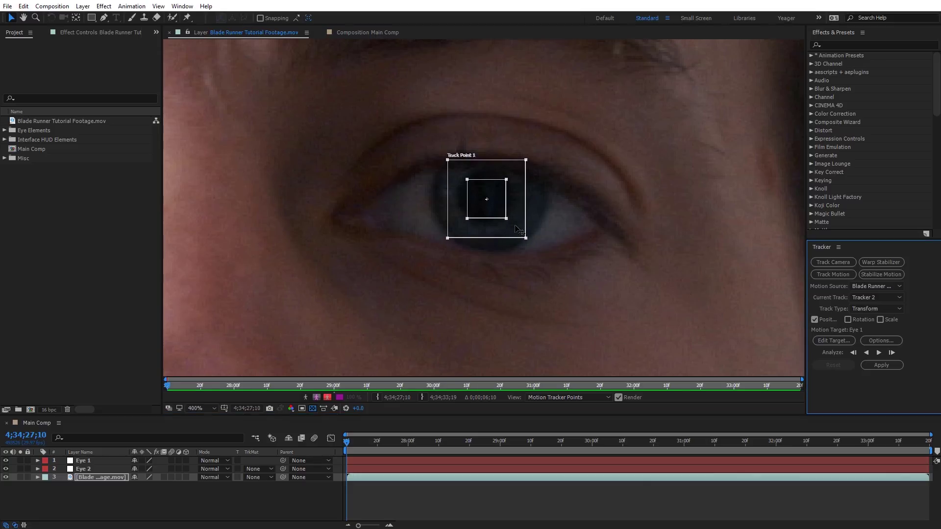
pyautogui.moveTo(506, 220); pyautogui.dragTo(531, 240)
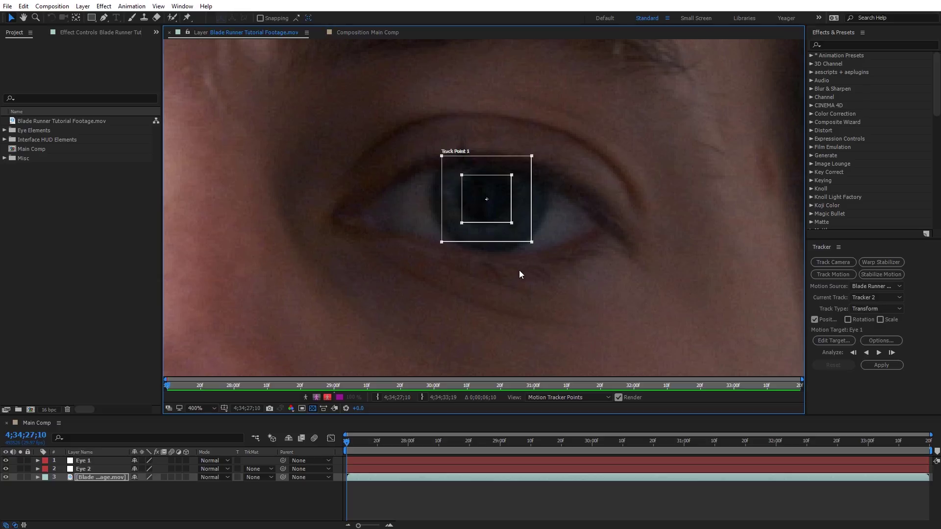
# Step: Analyze Tracker 2 forward to the end of the clip and inspect the resulting track points around the eye
pyautogui.click(878, 353)
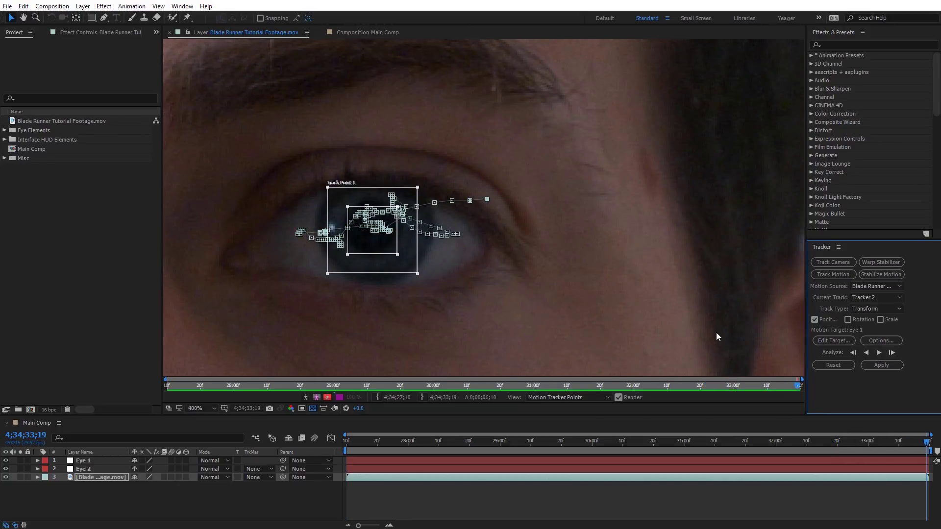
pyautogui.press(',')
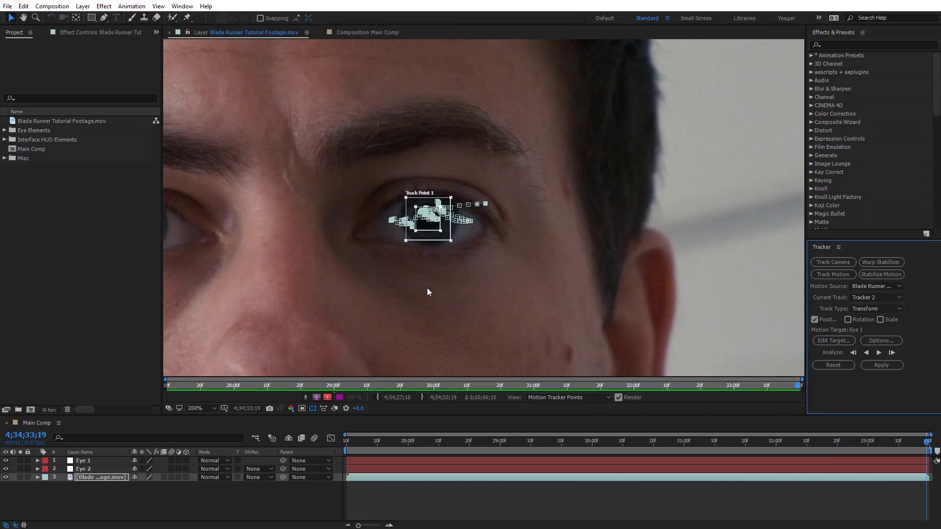
pyautogui.moveTo(428, 288); pyautogui.dragTo(489, 289)
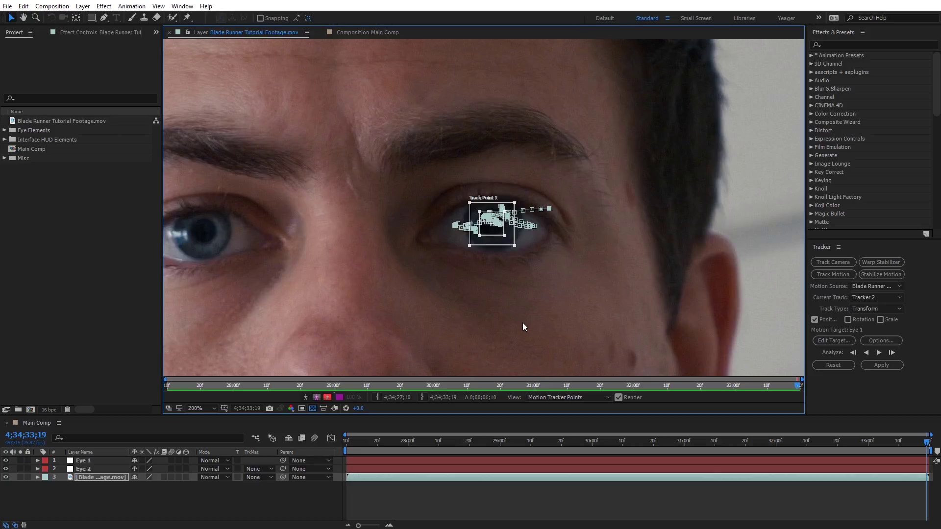
# Step: Set the motion target of Tracker 2 to the Eye 2 null and apply the motion in X and Y
pyautogui.click(837, 341)
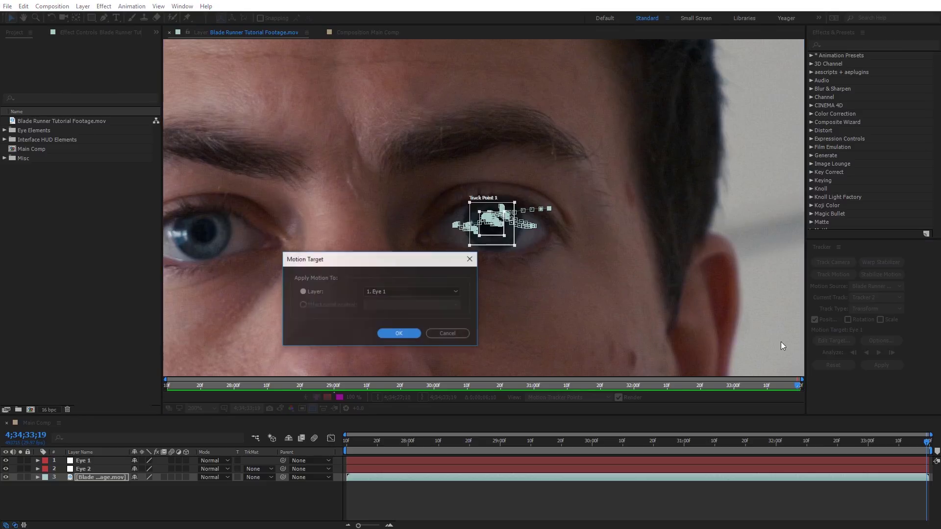
pyautogui.click(419, 293)
pyautogui.click(411, 314)
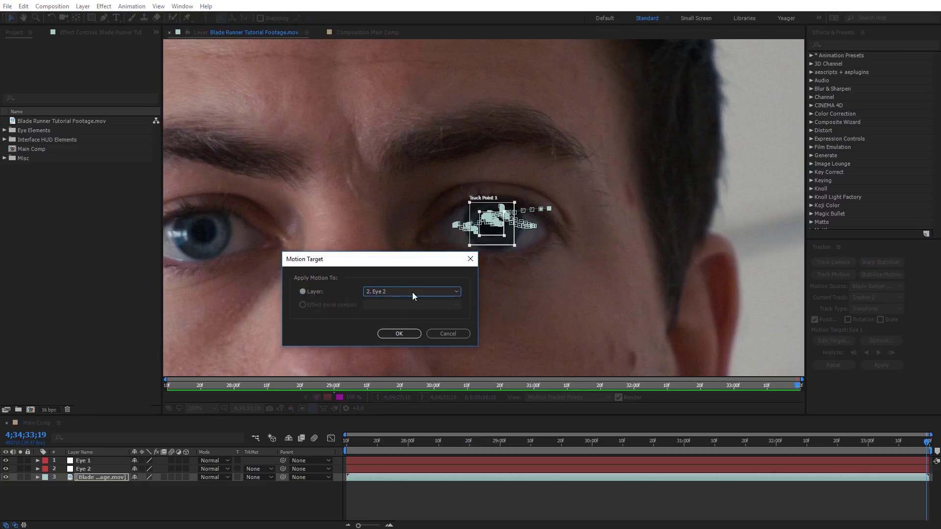
pyautogui.click(400, 335)
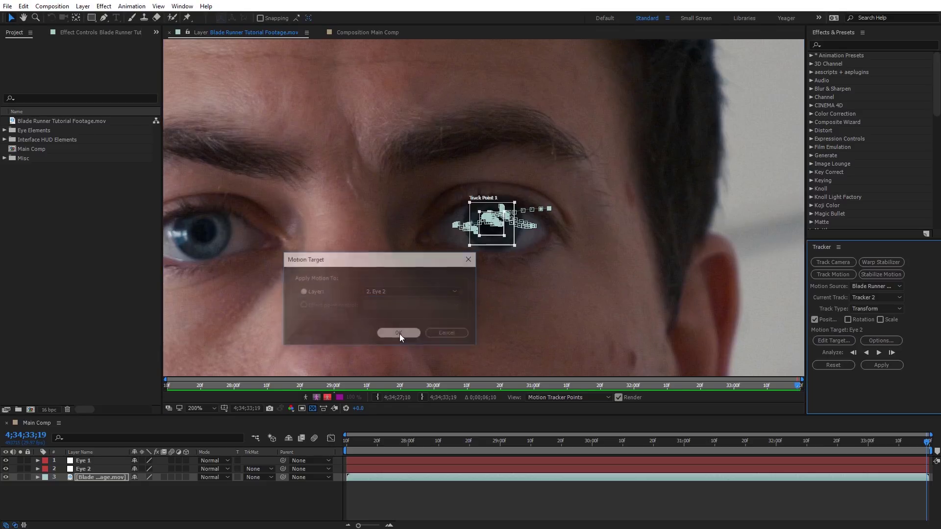
pyautogui.click(882, 365)
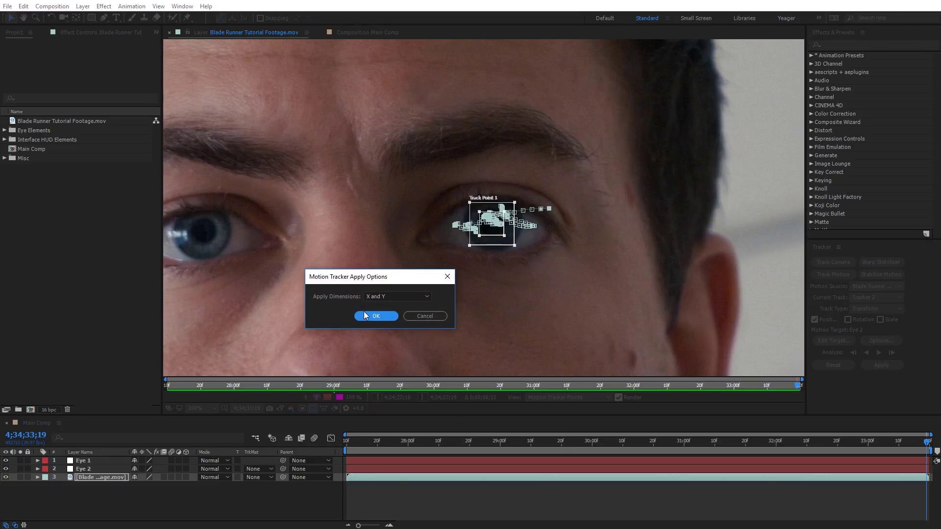
pyautogui.click(384, 316)
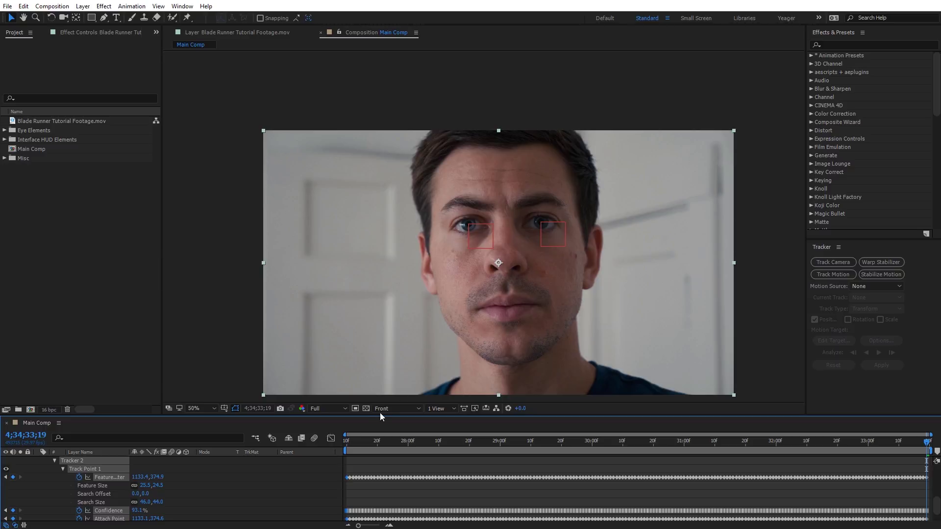
# Step: Collapse the footage layer's tracker properties and go back to the composition's first frame, 4;34;27;10
pyautogui.scroll(5, 54, 472)
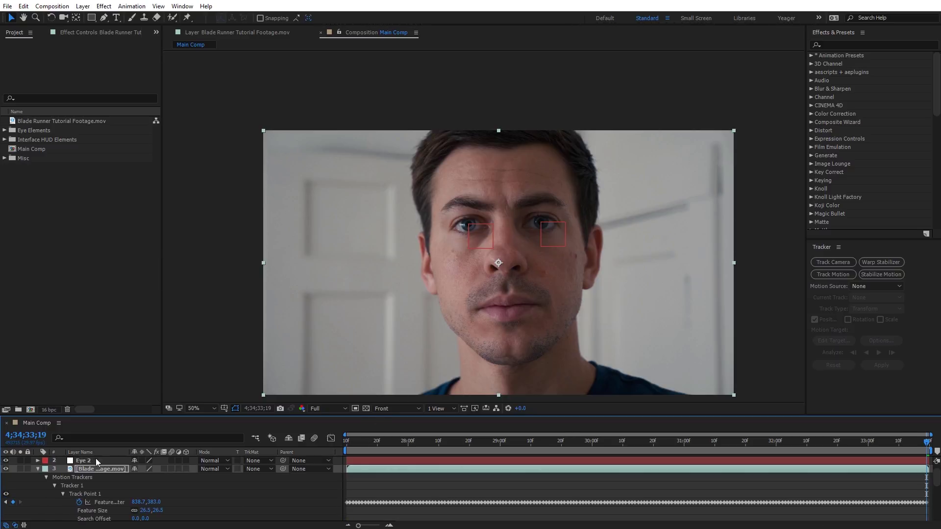
pyautogui.click(37, 469)
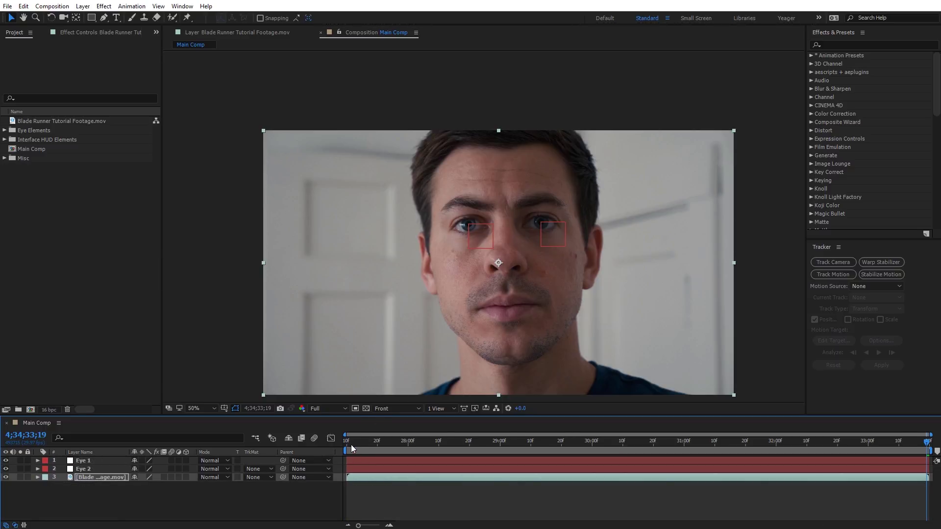
pyautogui.moveTo(351, 449); pyautogui.dragTo(325, 440)
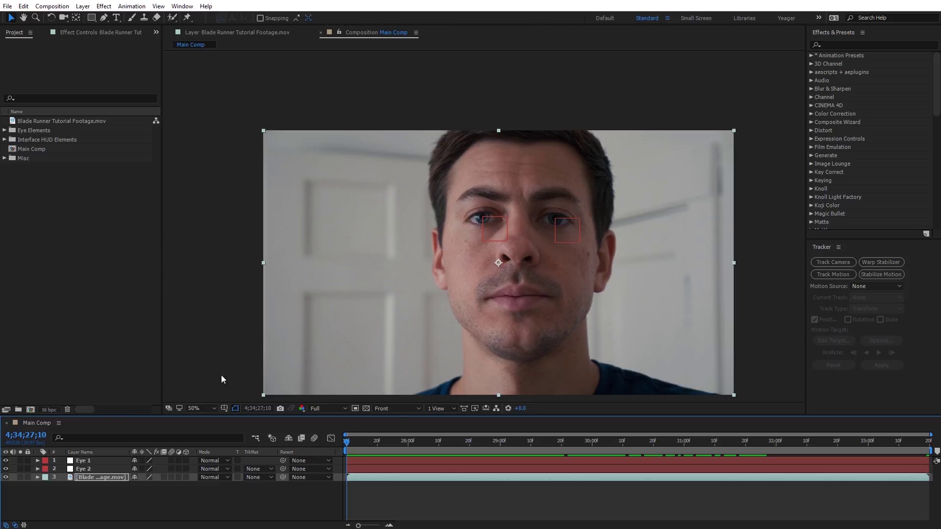
# Step: Hide the Eye 1 and Eye 2 null layers, keeping the time at the composition's first frame
pyautogui.click(5, 461)
pyautogui.click(5, 469)
pyautogui.moveTo(349, 444)
pyautogui.mouseDown()
pyautogui.moveTo(370, 444)
pyautogui.moveTo(332, 440)
pyautogui.mouseUp()
# Step: Add Red Eye.png from the Eye Elements folder above all layers in Main Comp and scale it to 2%
pyautogui.click(5, 130)
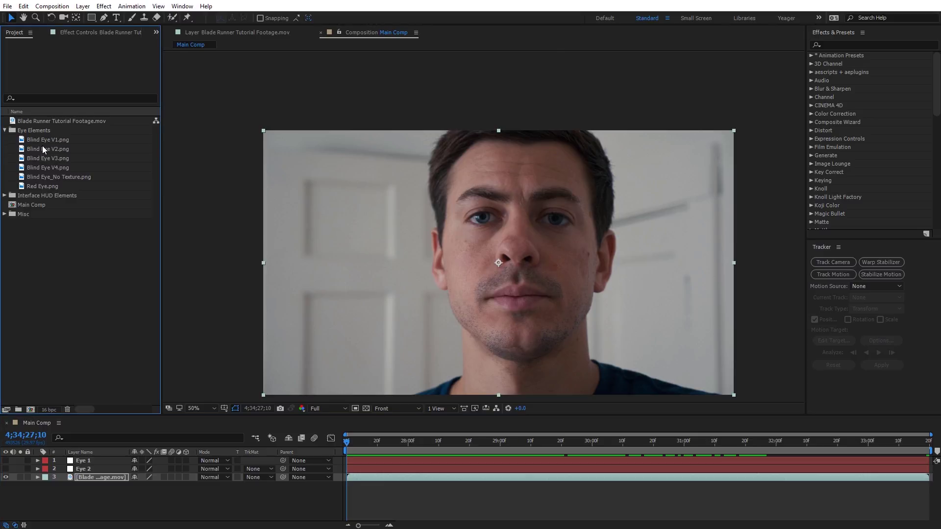
pyautogui.moveTo(37, 187); pyautogui.dragTo(105, 462)
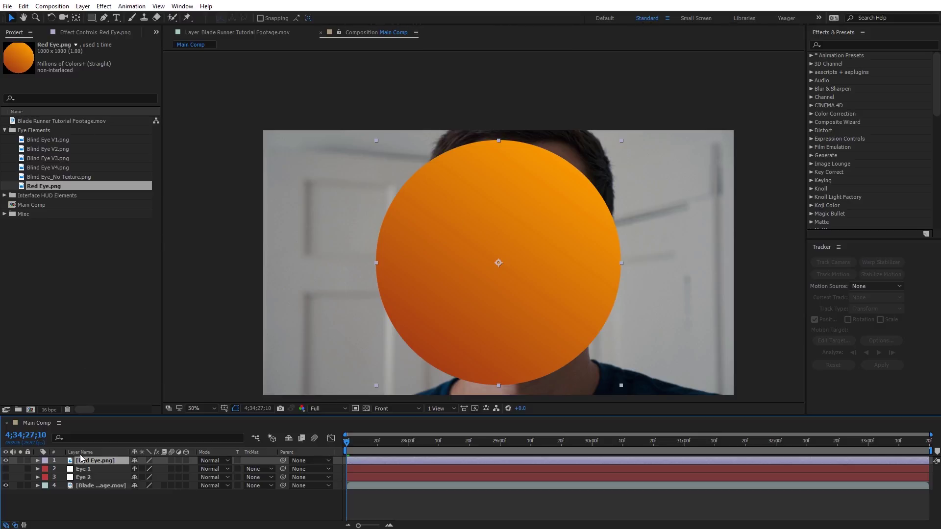
pyautogui.press('s')
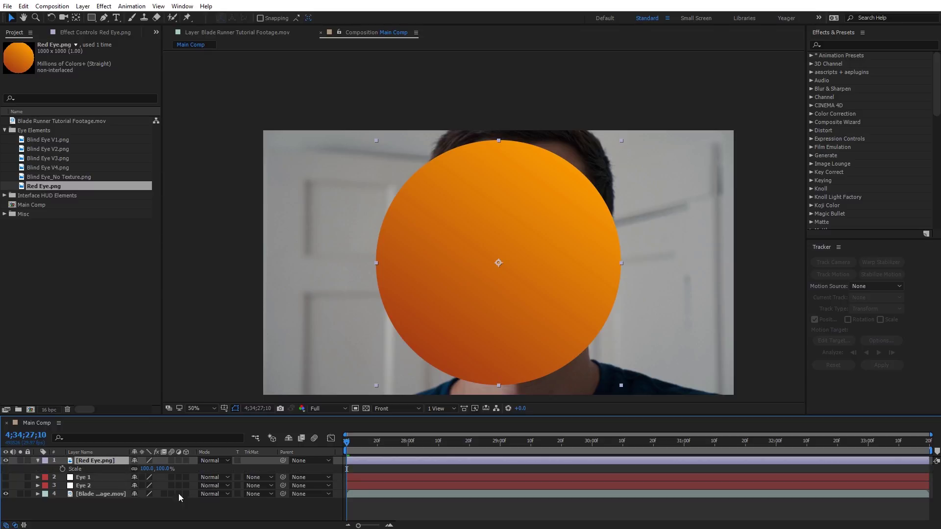
pyautogui.click(147, 469)
pyautogui.write('2')
pyautogui.press('Return')
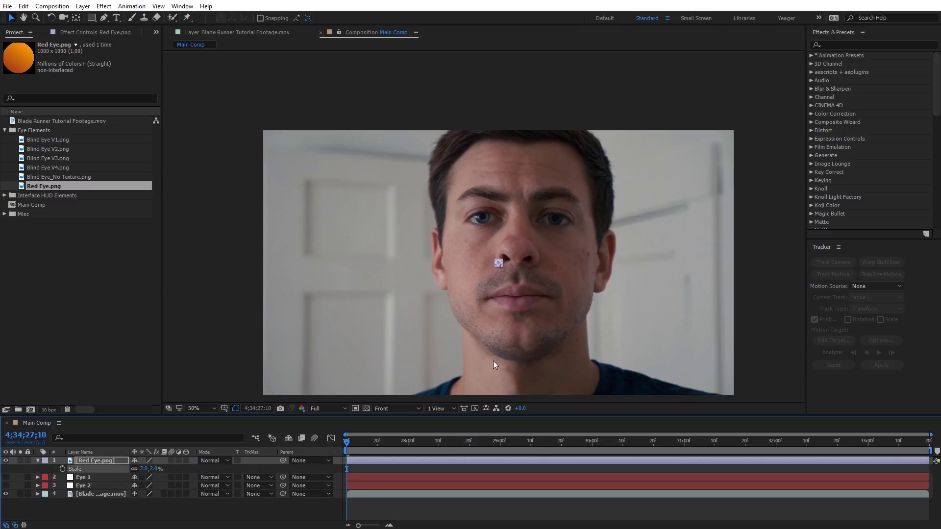
# Step: Move the Red Eye.png circle over the centre of the pupil tracked by Eye 1
pyautogui.press('.')
pyautogui.press('.')
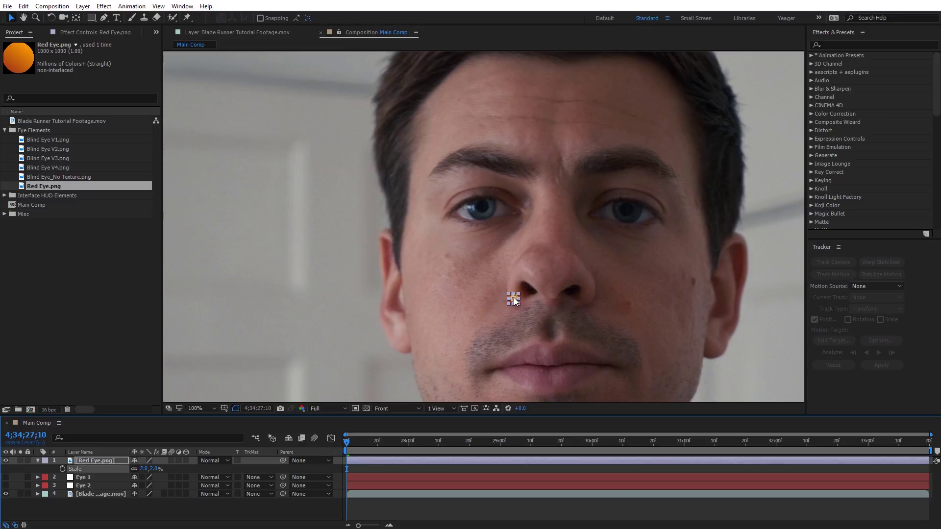
pyautogui.moveTo(514, 298); pyautogui.dragTo(479, 279)
pyautogui.press('.')
pyautogui.press('.')
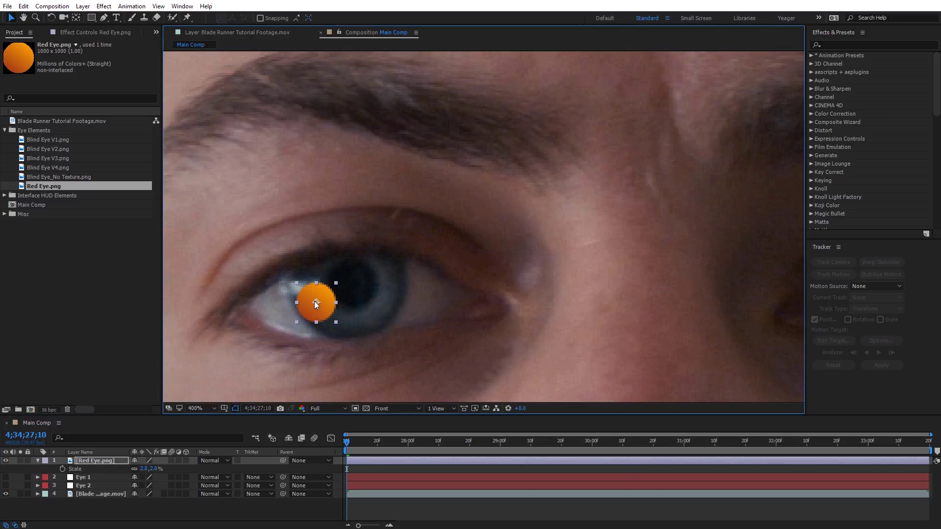
pyautogui.moveTo(315, 301); pyautogui.dragTo(350, 282)
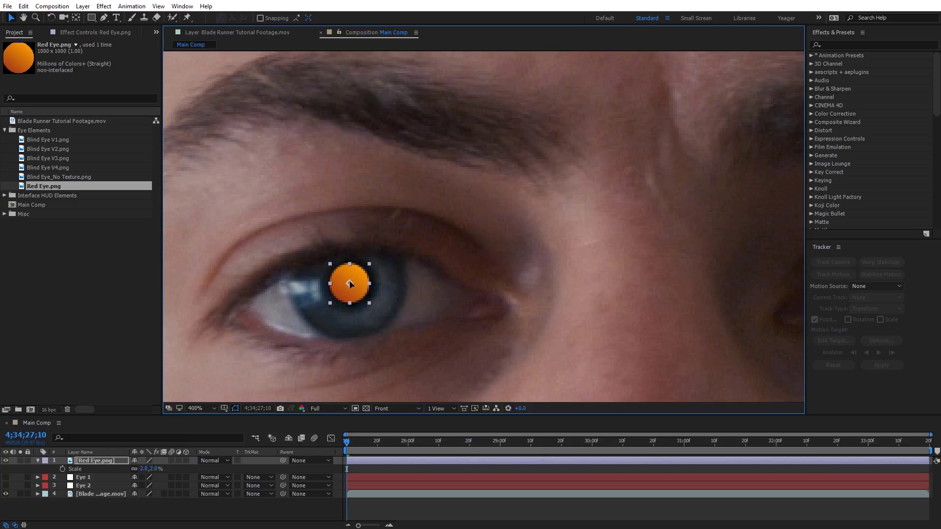
# Step: Parent the Red Eye.png layer to the Eye 1 null and check that it follows the pupil up to 4;34;28;06
pyautogui.click(95, 460)
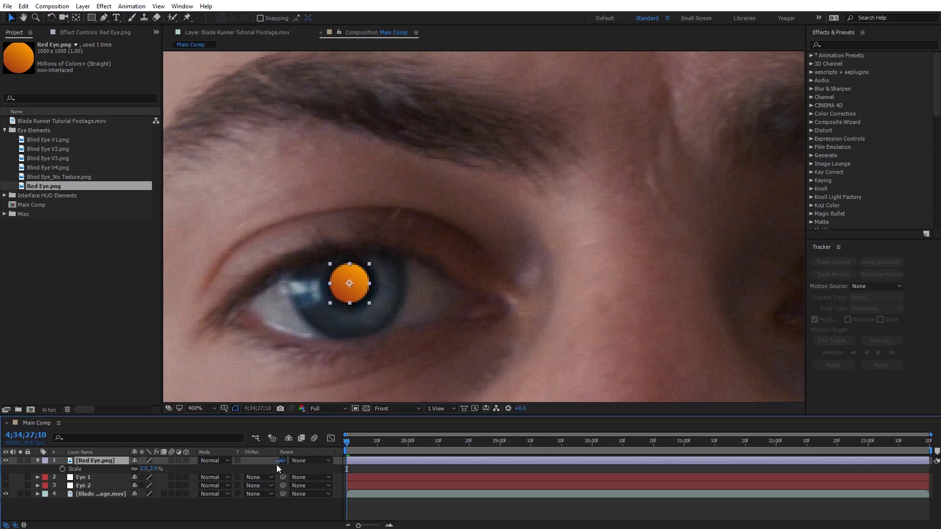
pyautogui.moveTo(159, 461); pyautogui.dragTo(82, 477)
pyautogui.moveTo(347, 442); pyautogui.dragTo(426, 442)
pyautogui.scroll(-1, 387, 358)
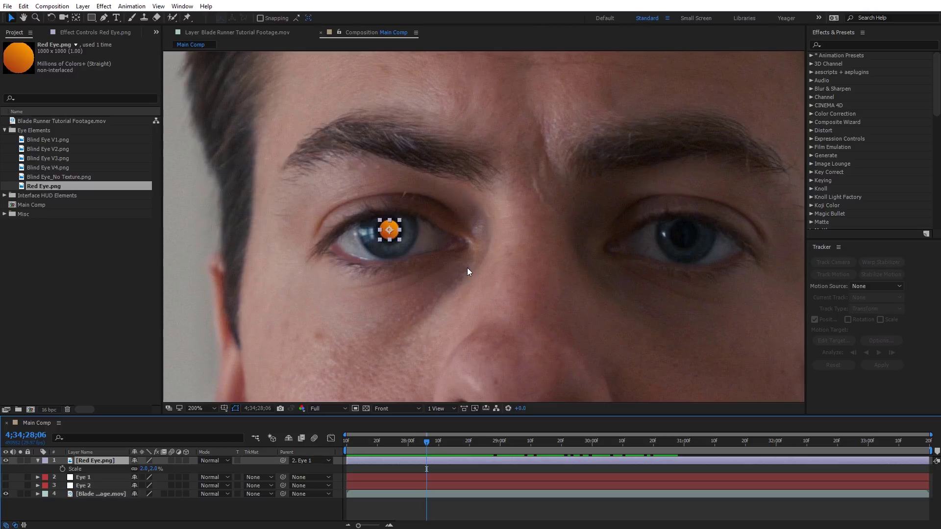
pyautogui.press('space')
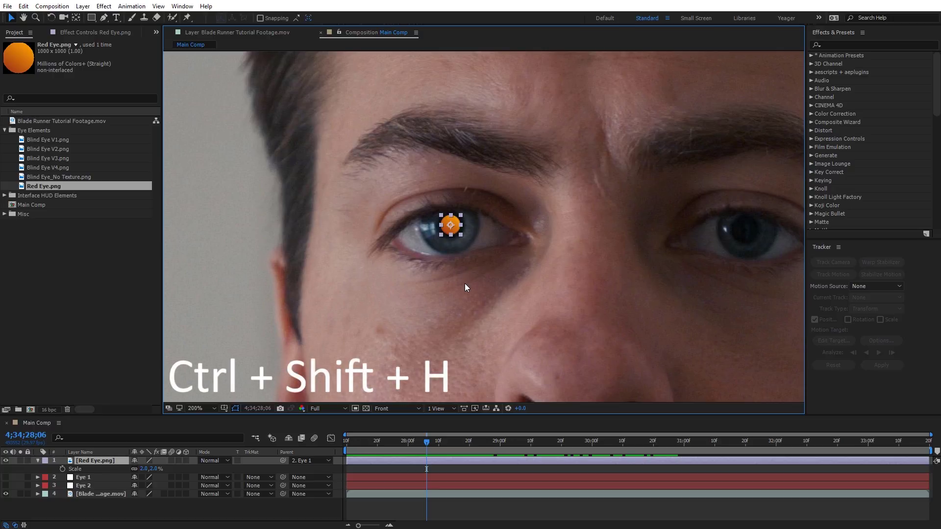
# Step: Hide the layer controls in the composition view and set the Red Eye.png layer's blending mode to Pin Light
pyautogui.hotkey('ctrl', 'shift', 'h')
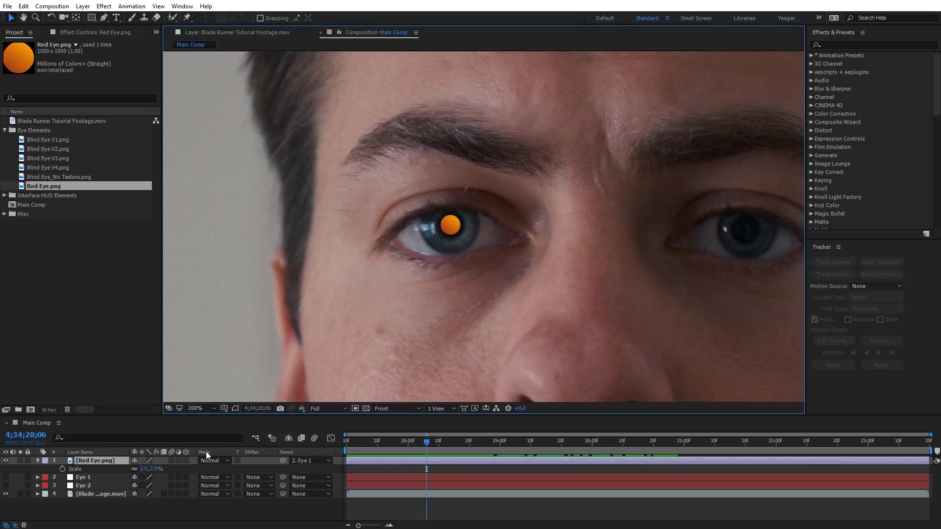
pyautogui.click(216, 461)
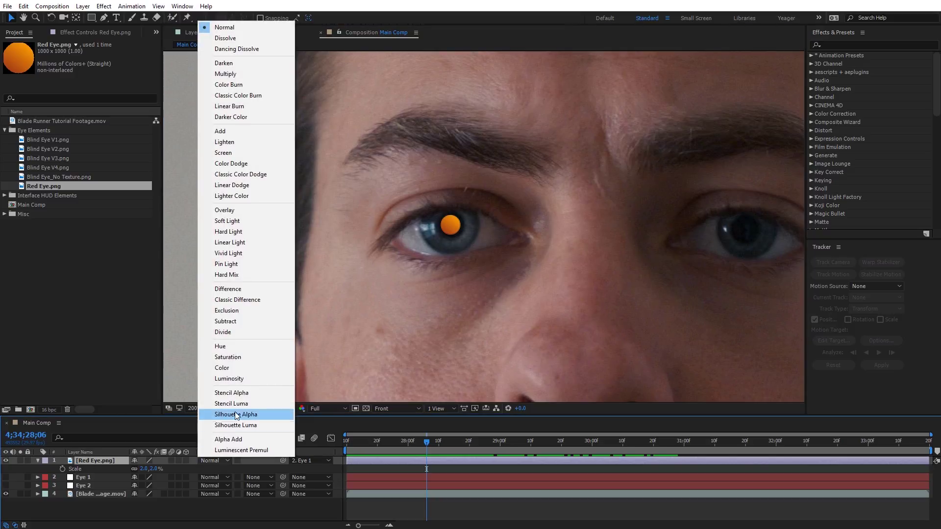
pyautogui.click(246, 264)
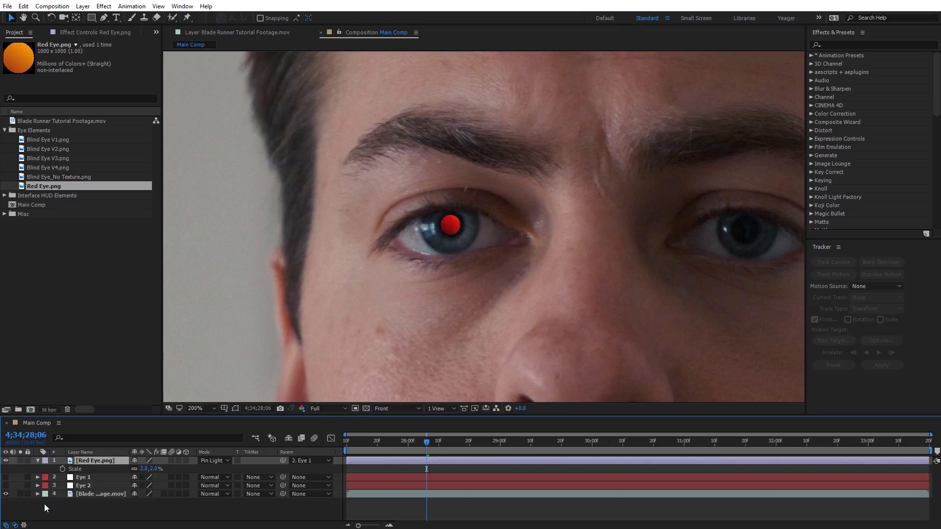
# Step: Set the Red Eye.png layer's opacity to 27% and inspect the red pupil up close
pyautogui.press('t')
pyautogui.click(136, 471)
pyautogui.write('27')
pyautogui.press('Return')
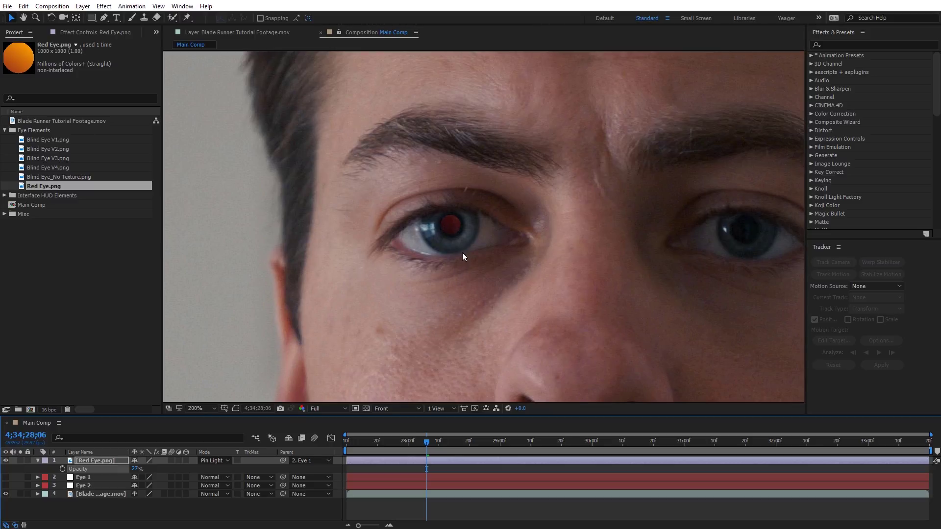
pyautogui.press('.')
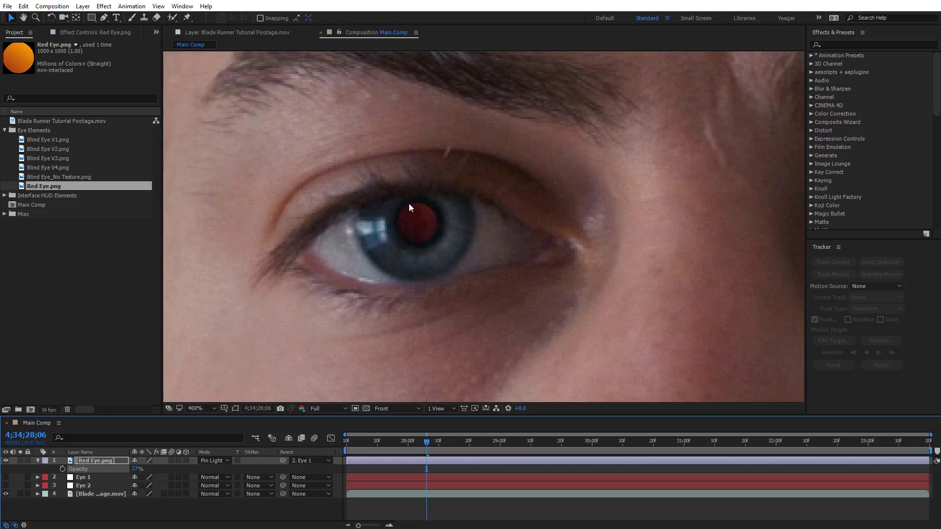
pyautogui.moveTo(418, 214)
pyautogui.mouseDown()
pyautogui.moveTo(438, 221)
pyautogui.moveTo(400, 224)
pyautogui.moveTo(420, 230)
pyautogui.mouseUp()
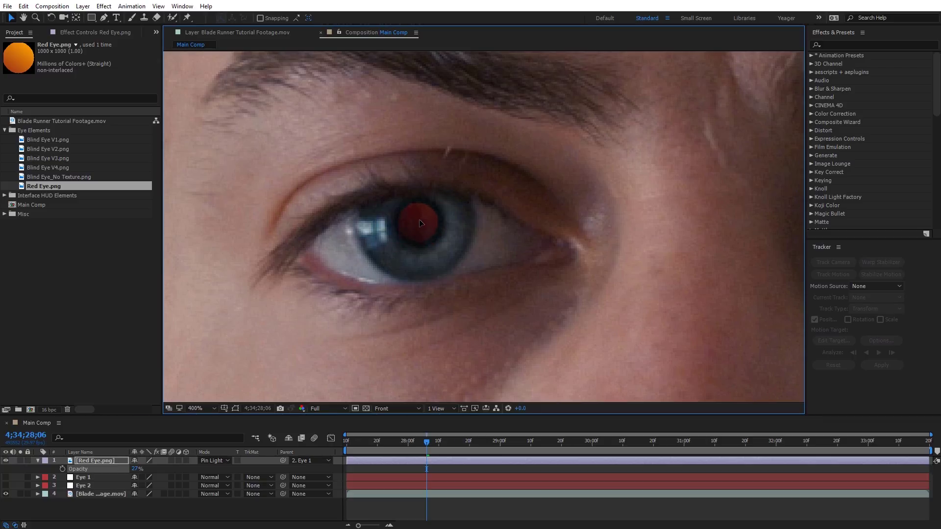
# Step: Check the red pupil at 4;34;28;13 and apply the Gaussian Blur effect to the Red Eye.png layer
pyautogui.moveTo(420, 223); pyautogui.dragTo(396, 228)
pyautogui.moveTo(425, 443); pyautogui.dragTo(448, 442)
pyautogui.moveTo(356, 223); pyautogui.dragTo(384, 217)
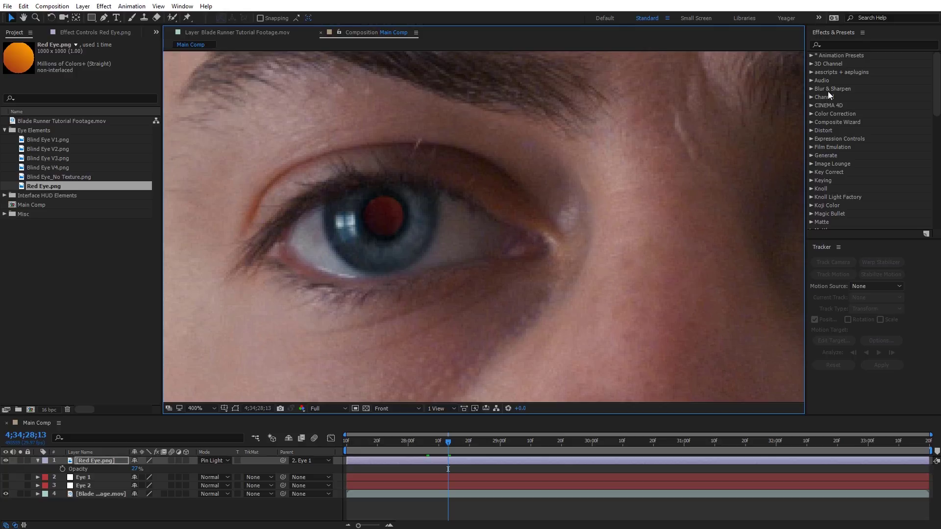
pyautogui.click(846, 43)
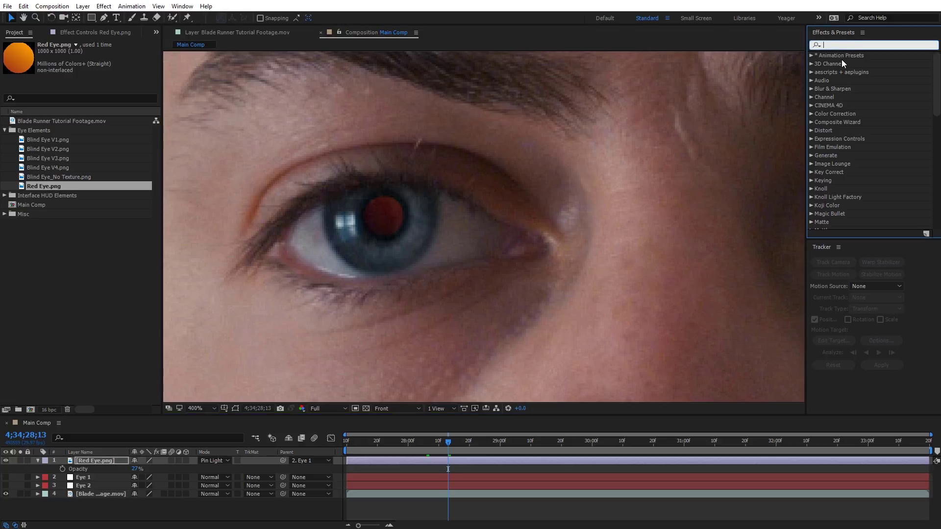
pyautogui.write('gaus')
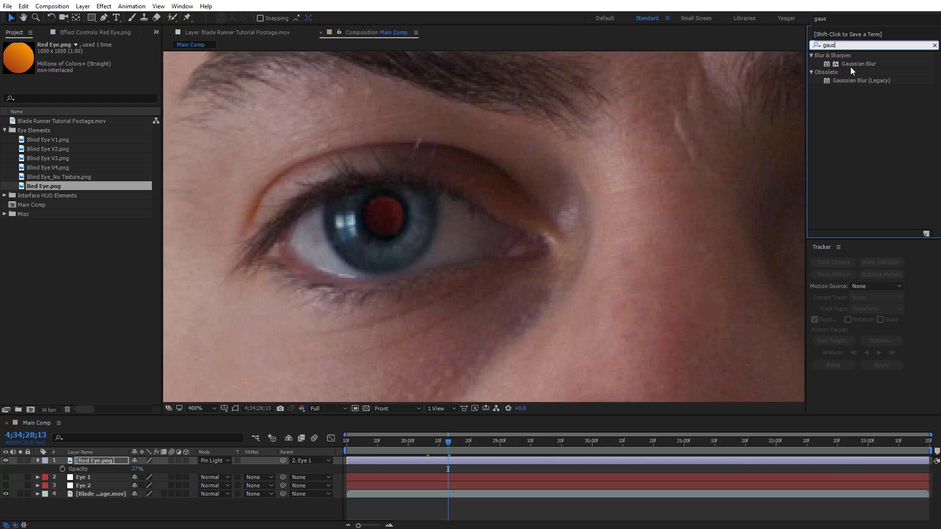
pyautogui.moveTo(851, 67); pyautogui.dragTo(90, 461)
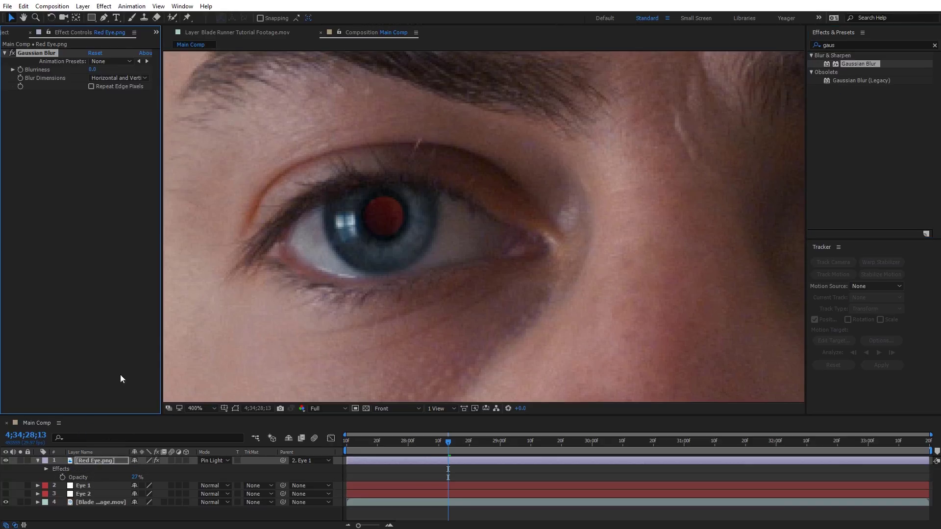
# Step: Set the Blurriness of the Red Eye.png layer's Gaussian Blur to 150
pyautogui.moveTo(92, 69); pyautogui.dragTo(189, 77)
pyautogui.moveTo(551, 104); pyautogui.dragTo(839, 111)
pyautogui.click(95, 70)
pyautogui.write('150')
pyautogui.press('Return')
# Step: Apply the Hue/Saturation effect to the Red Eye.png layer and set its Master Hue to 6°
pyautogui.click(851, 45)
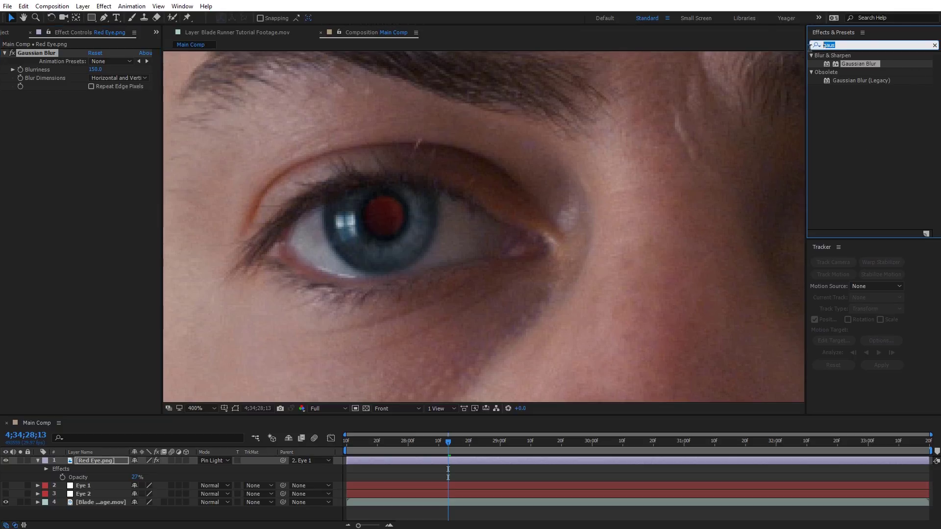
pyautogui.write('hue')
pyautogui.moveTo(852, 113); pyautogui.dragTo(104, 458)
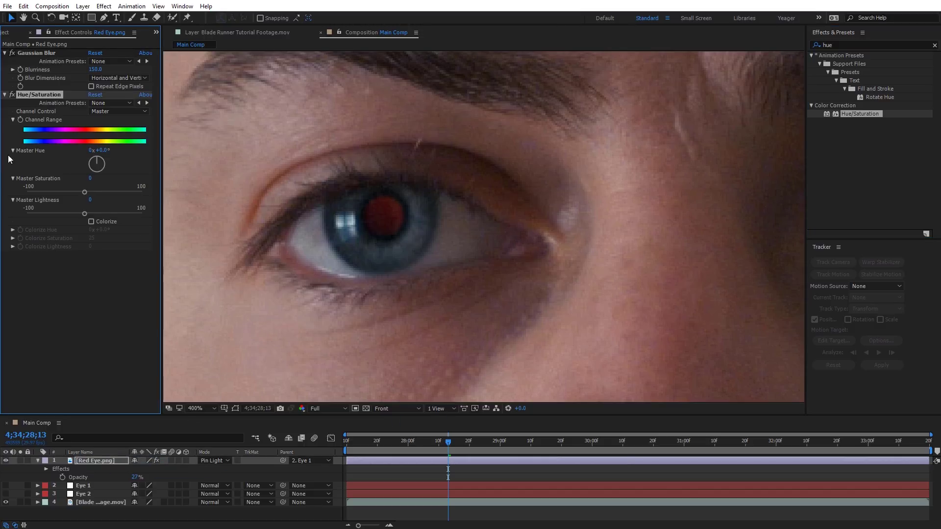
pyautogui.click(102, 152)
pyautogui.write('6')
pyautogui.press('Return')
# Step: Duplicate the Red Eye.png layer and move the copy over the pupil of the other eye
pyautogui.scroll(-2, 427, 232)
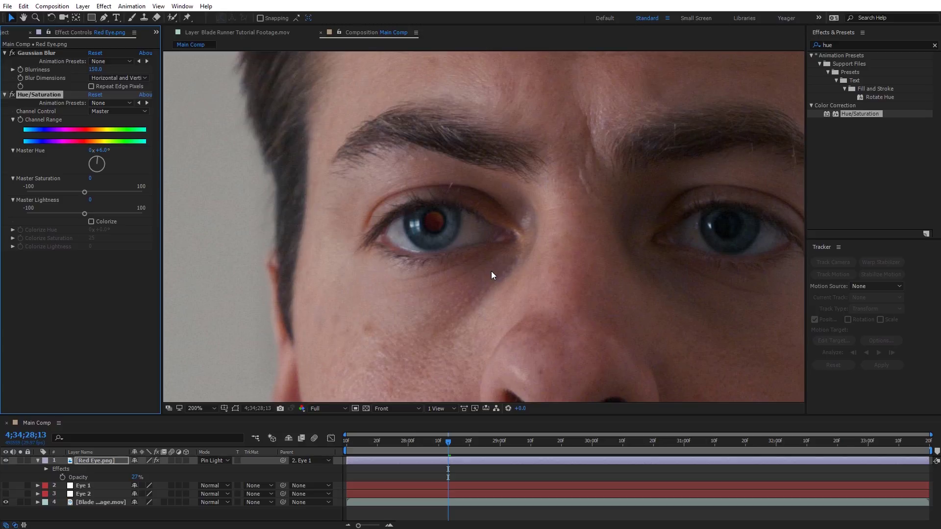
pyautogui.click(95, 460)
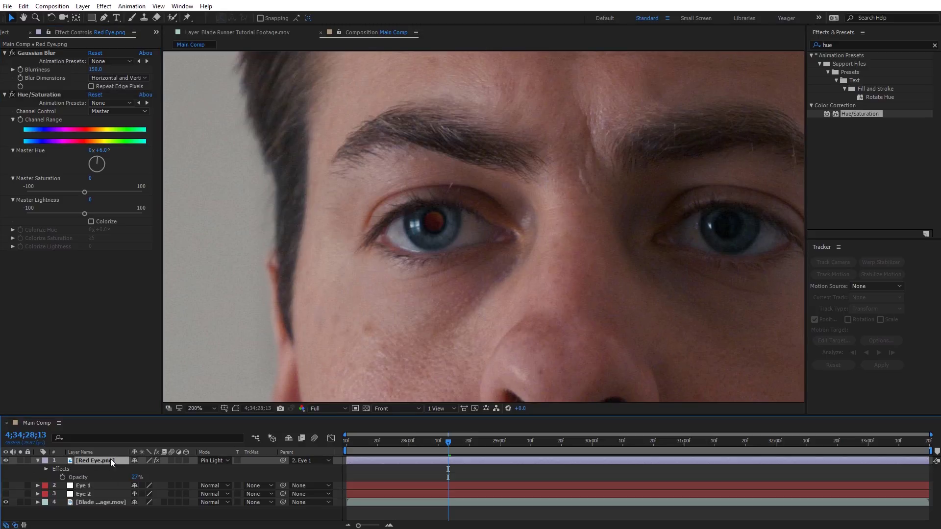
pyautogui.hotkey('ctrl', 'd')
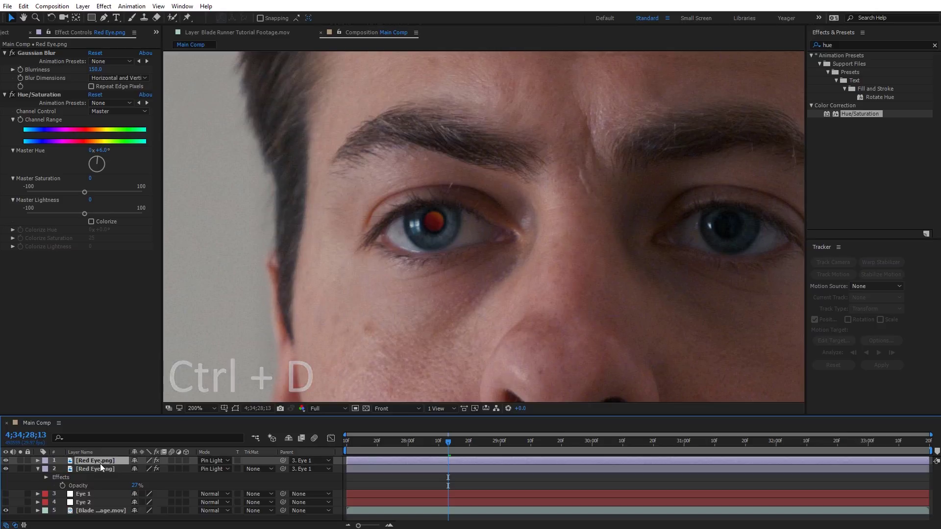
pyautogui.click(437, 221)
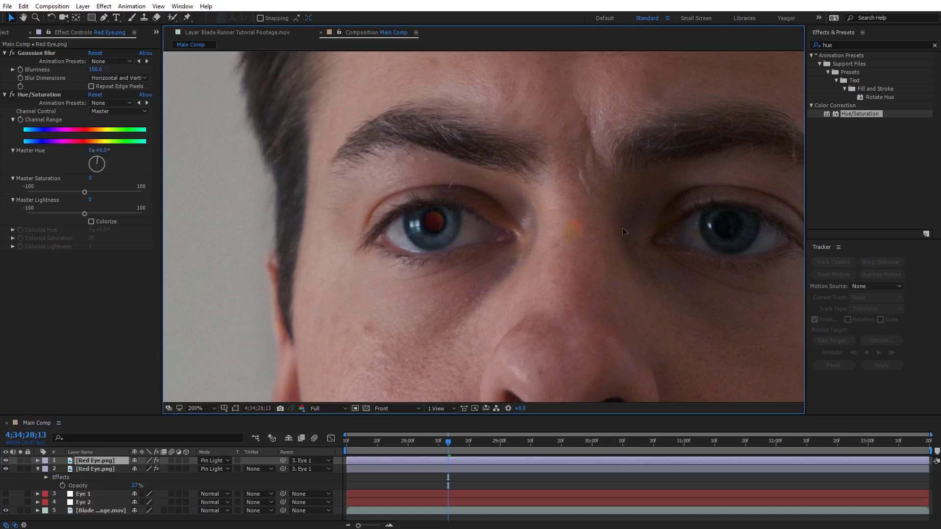
pyautogui.moveTo(622, 227); pyautogui.dragTo(731, 228)
pyautogui.hotkey('ctrl', 'shift', 'a')
pyautogui.moveTo(703, 271); pyautogui.dragTo(547, 257)
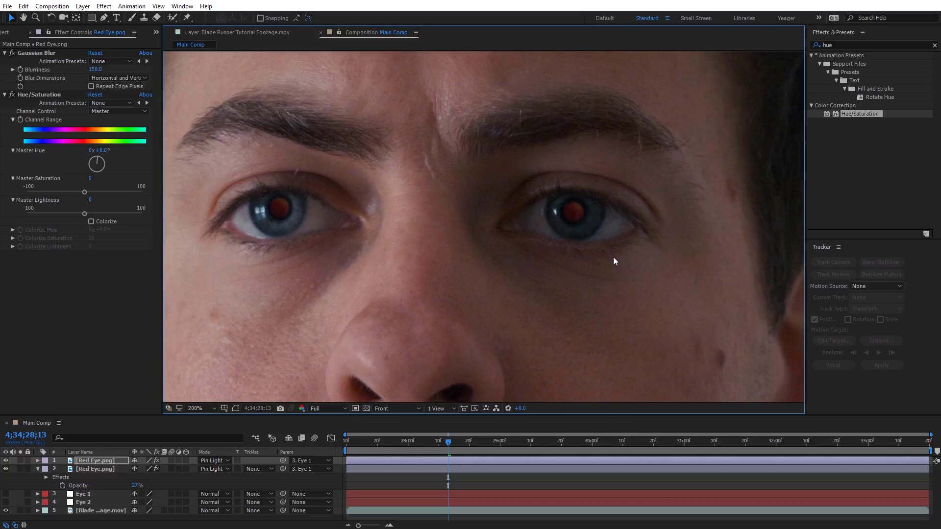
# Step: Try a scale of 2.5% on the duplicated Red Eye.png layer, then set it to 2.3%
pyautogui.press('.')
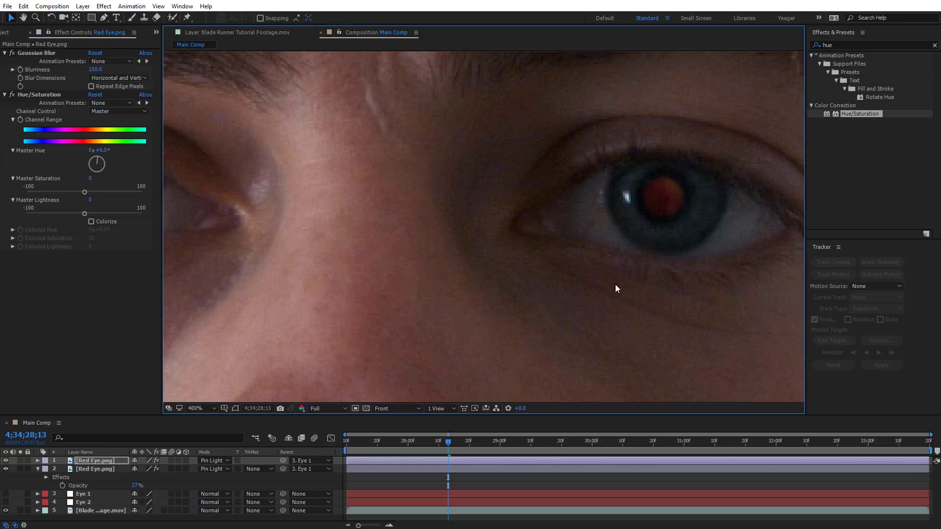
pyautogui.press('s')
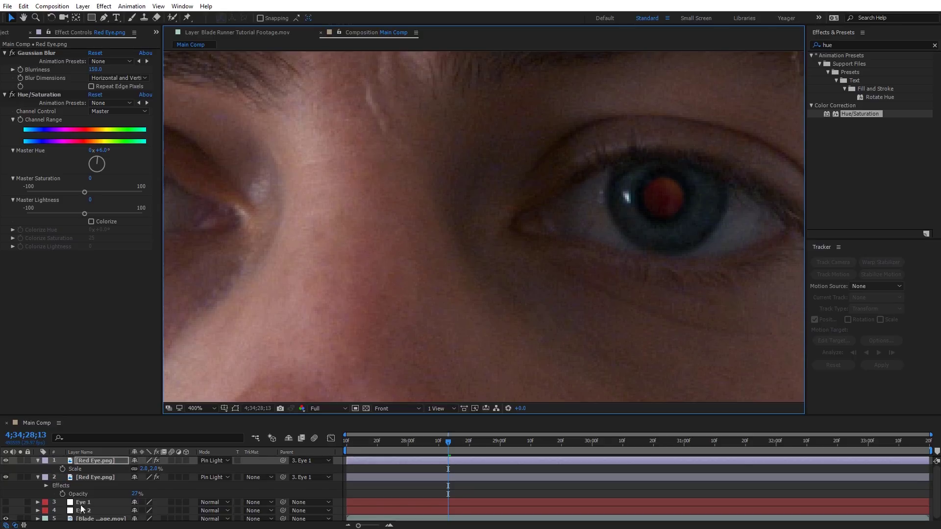
pyautogui.click(156, 469)
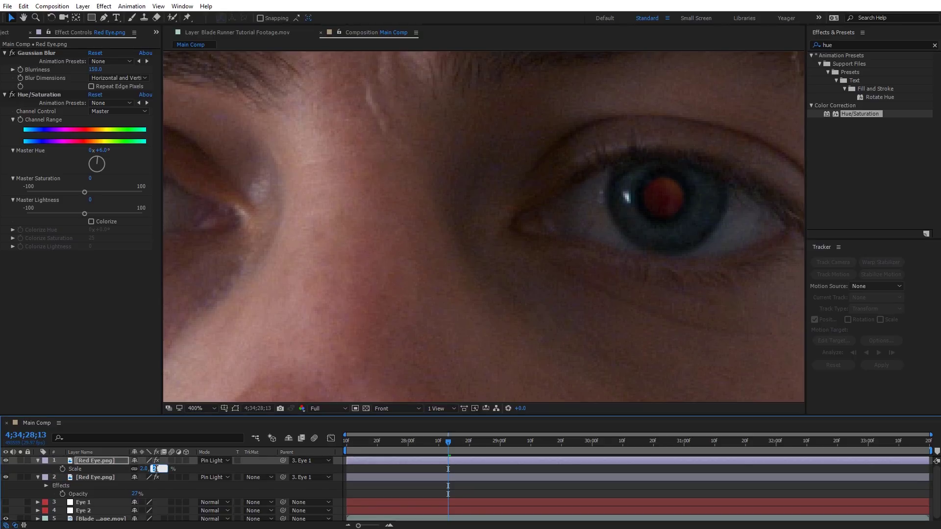
pyautogui.write('2.5')
pyautogui.press('Return')
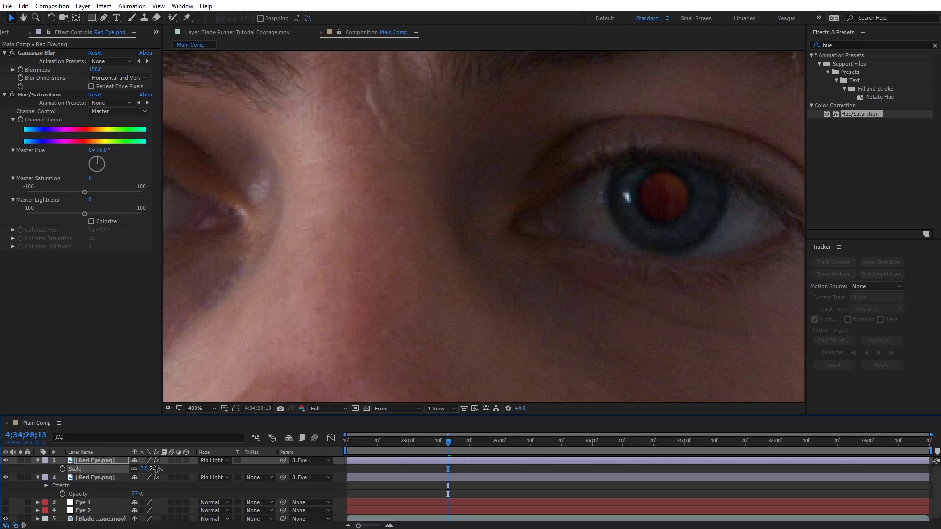
pyautogui.click(155, 469)
pyautogui.write('2.3')
pyautogui.press('Return')
pyautogui.press('/')
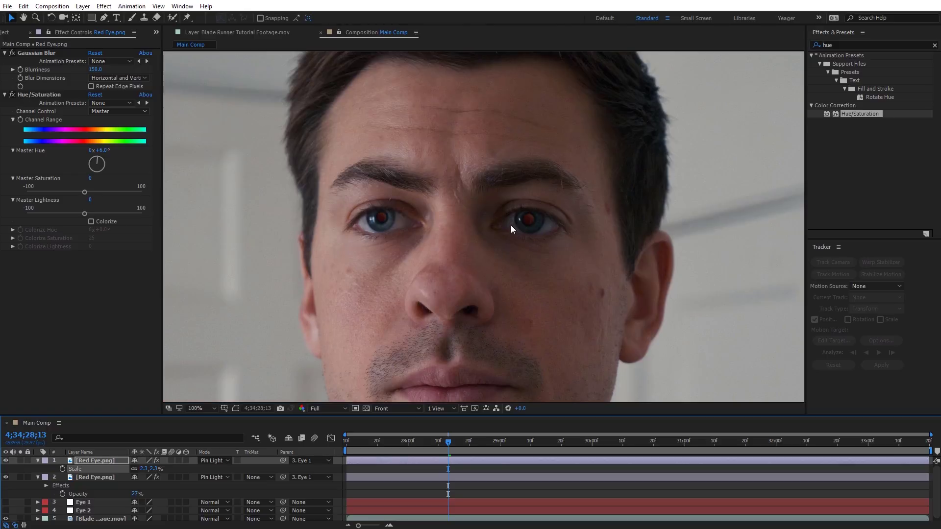
# Step: Parent the duplicated Red Eye.png layer to the Eye 2 null and check its tracking up to 4;34;28;29
pyautogui.press('.')
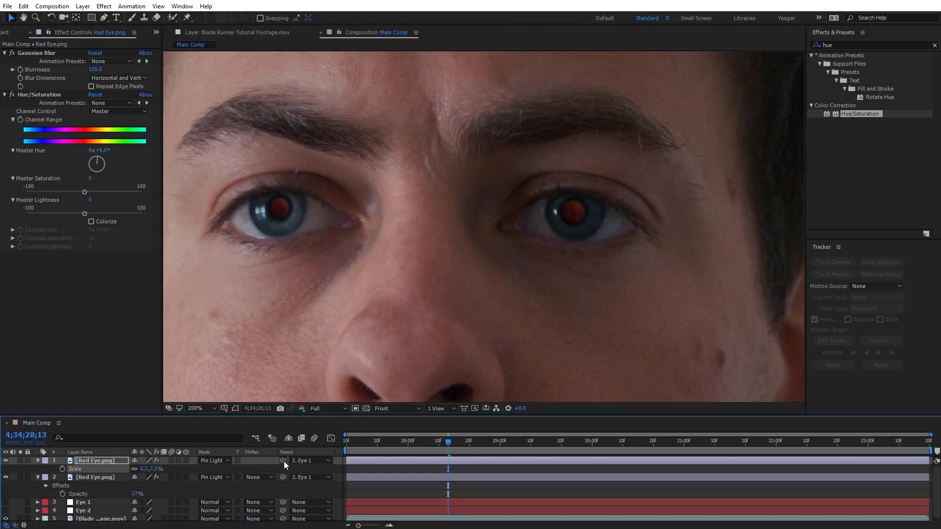
pyautogui.moveTo(284, 461); pyautogui.dragTo(79, 512)
pyautogui.press(',')
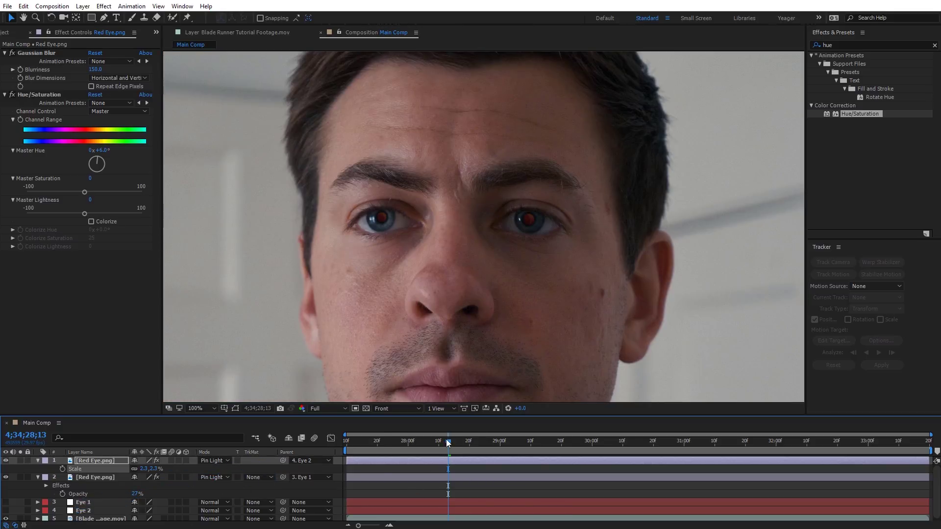
pyautogui.moveTo(448, 443); pyautogui.dragTo(495, 429)
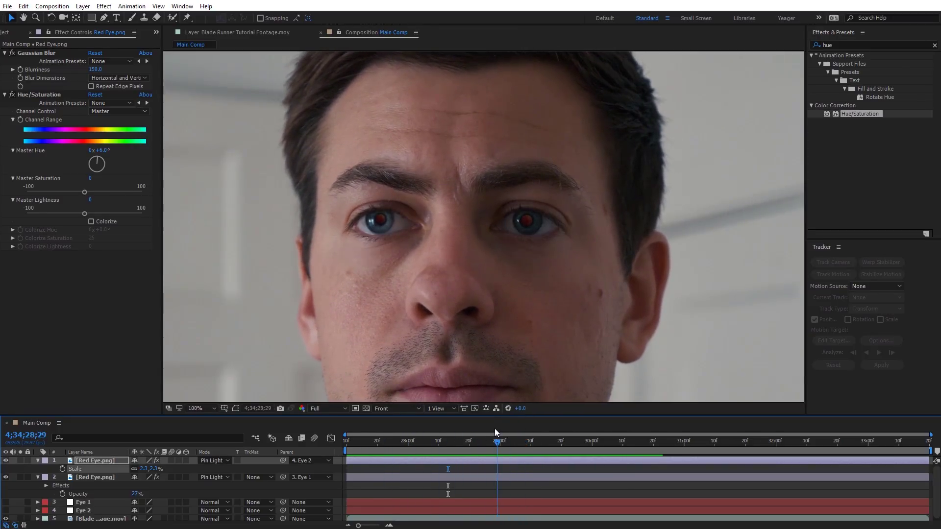
# Step: Set the opacity of the Red Eye.png layer on Eye 2 to 30%
pyautogui.press('.')
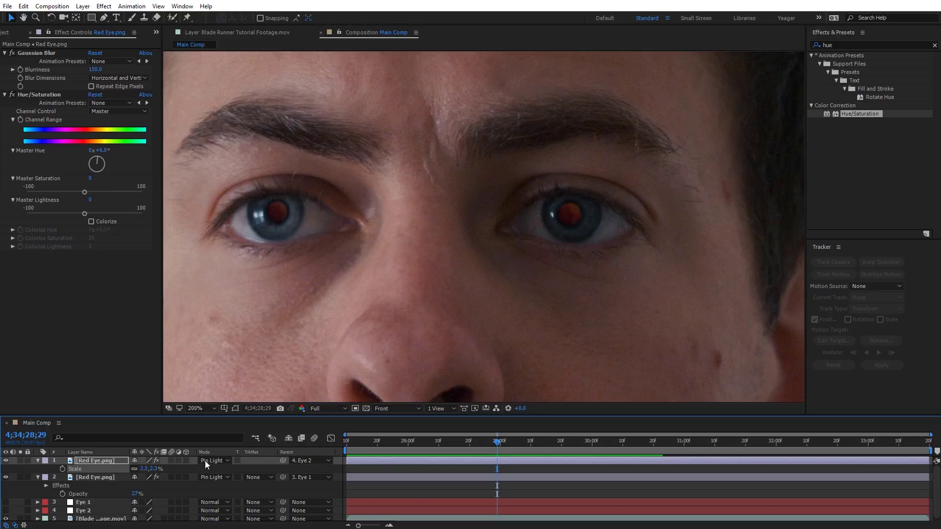
pyautogui.click(91, 461)
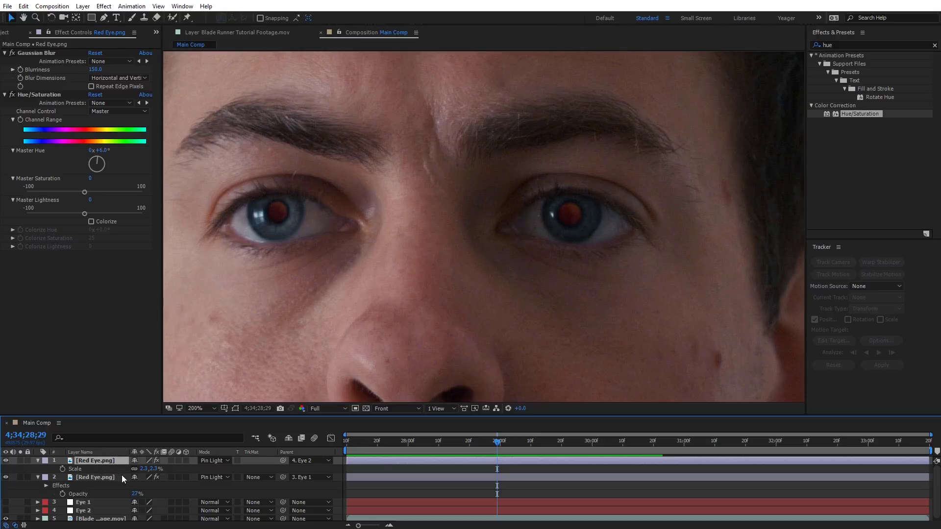
pyautogui.press('t')
pyautogui.click(138, 469)
pyautogui.press('Return')
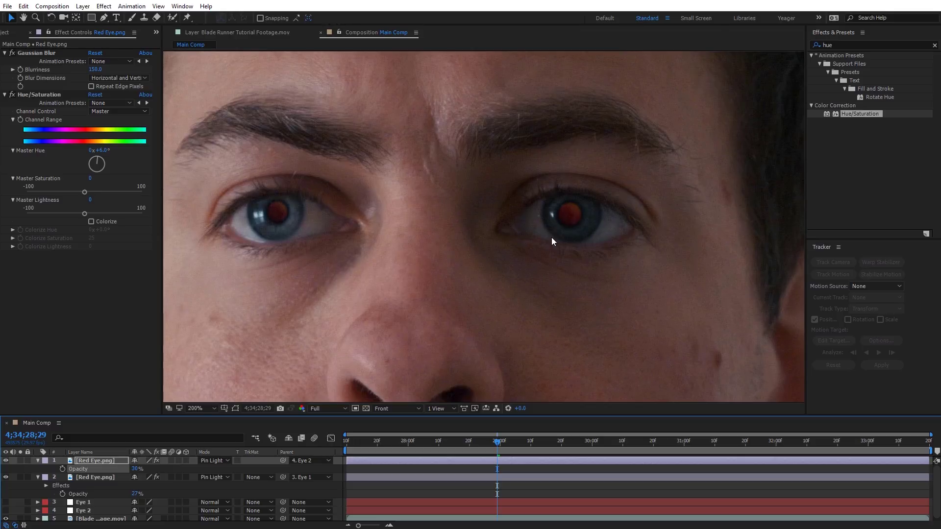
# Step: Preview the red pupils, try the motion blur switch on the Red Eye.png layers, and check the tracking between 4;34;29;26 and 4;34;28;10
pyautogui.press(',')
pyautogui.press('space')
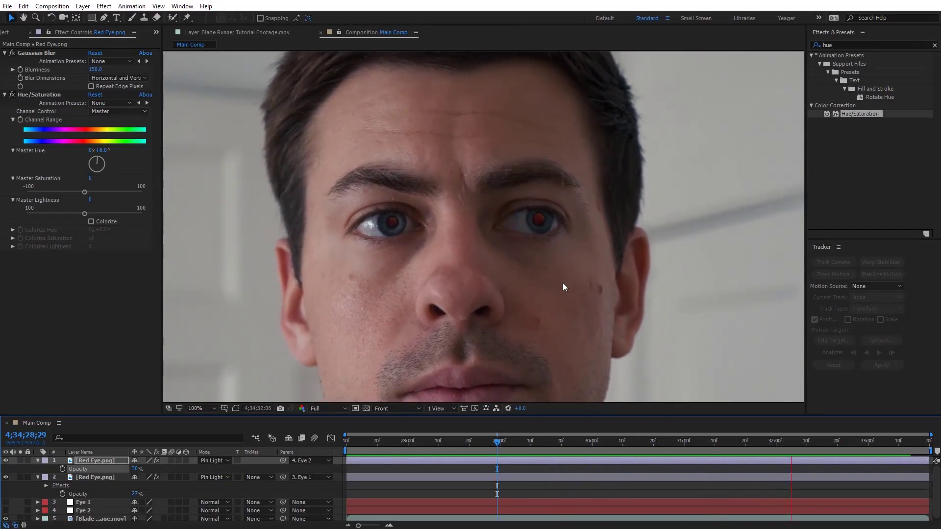
pyautogui.click(470, 442)
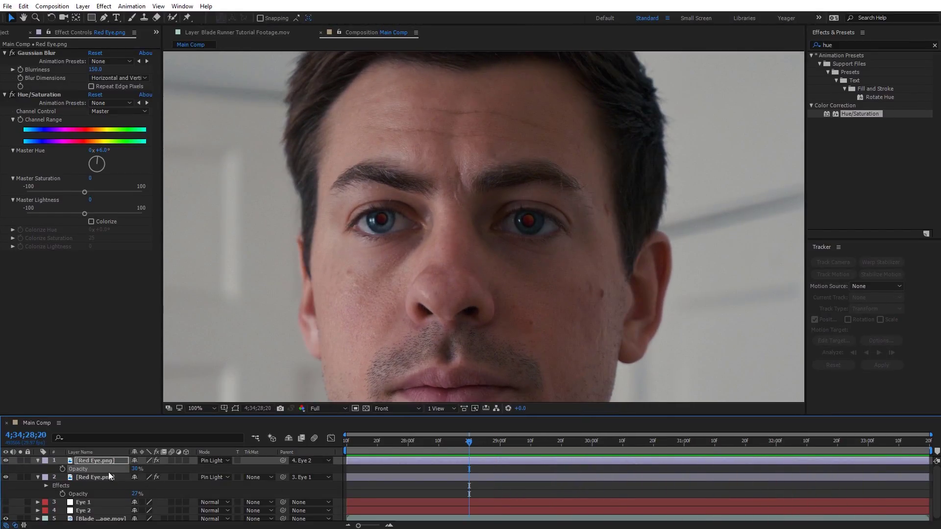
pyautogui.click(172, 460)
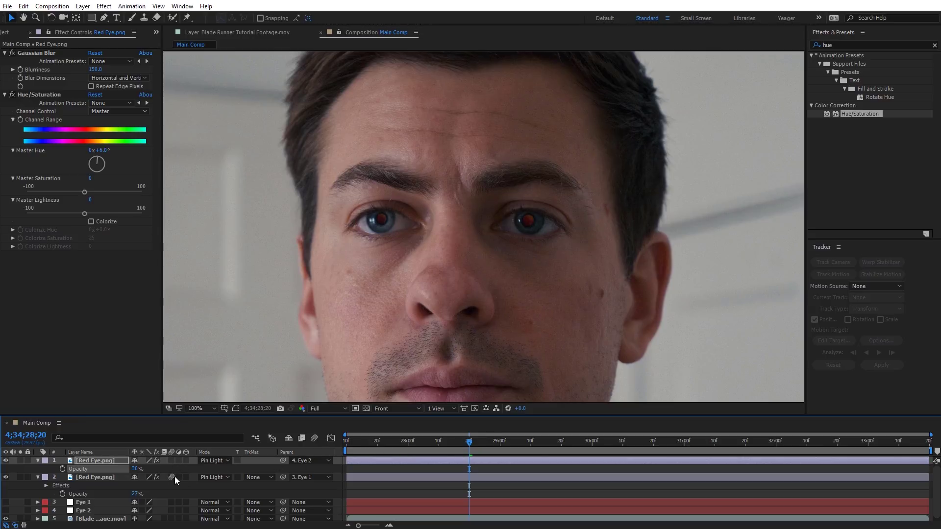
pyautogui.moveTo(392, 442); pyautogui.dragTo(579, 448)
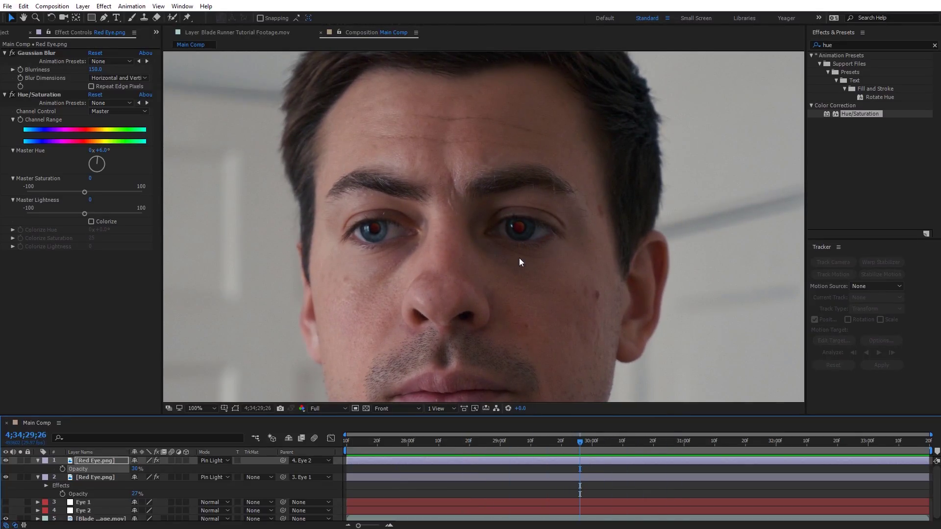
pyautogui.moveTo(580, 444); pyautogui.dragTo(439, 440)
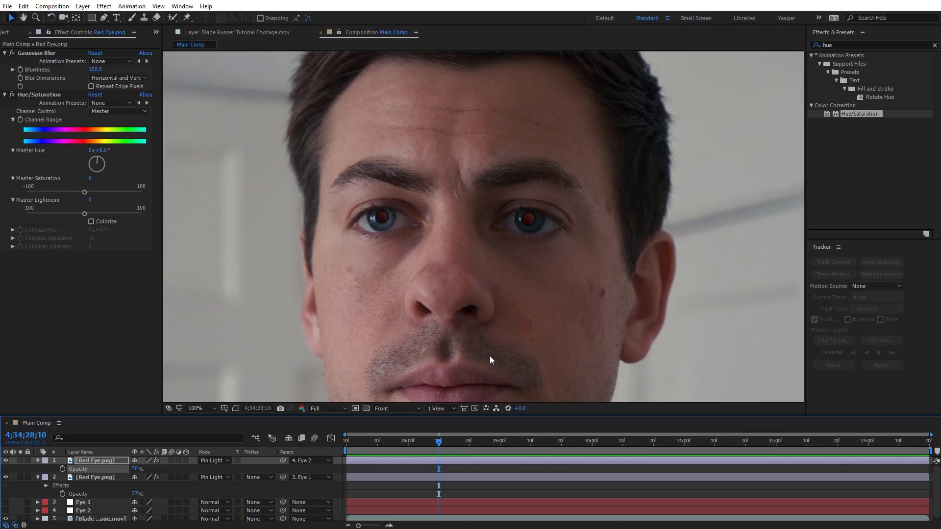
# Step: View the Blind Eye V1, V2, V3 and No Texture images from the Eye Elements folder
pyautogui.click(9, 33)
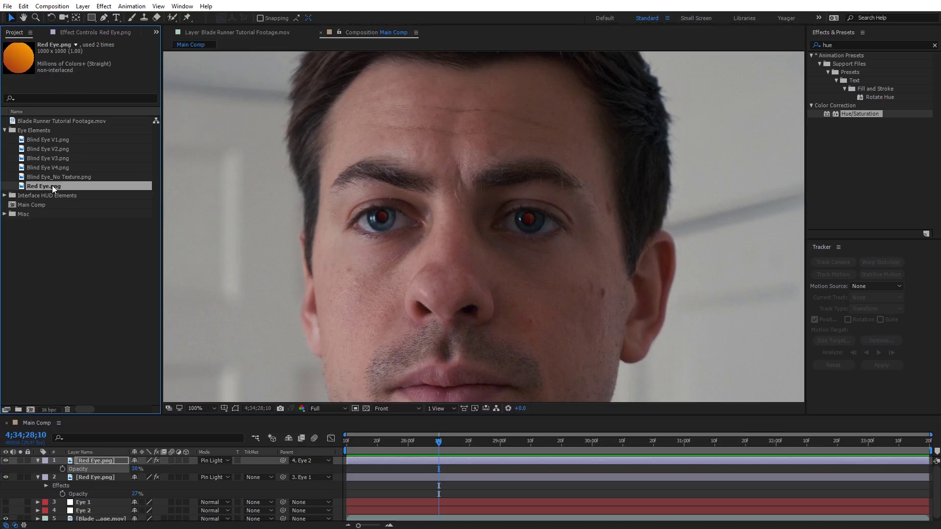
pyautogui.doubleClick(37, 139)
pyautogui.press(',')
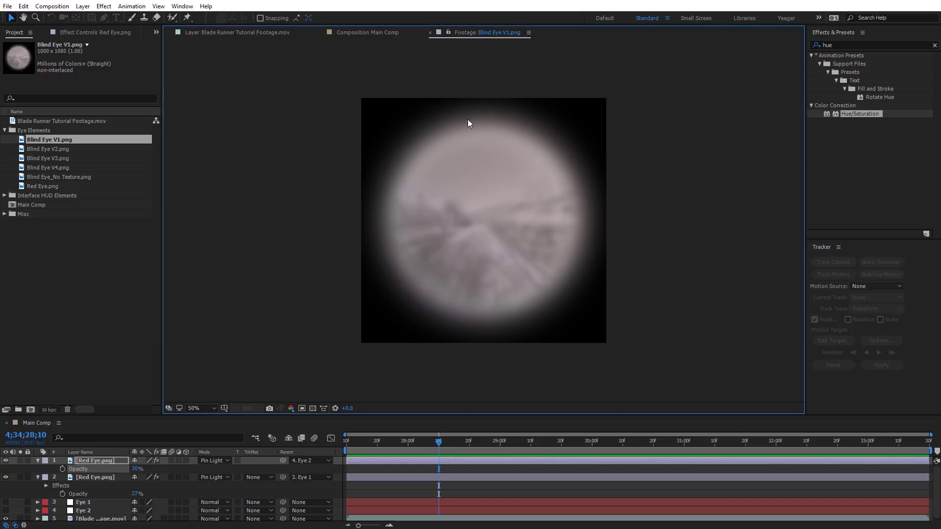
pyautogui.doubleClick(57, 150)
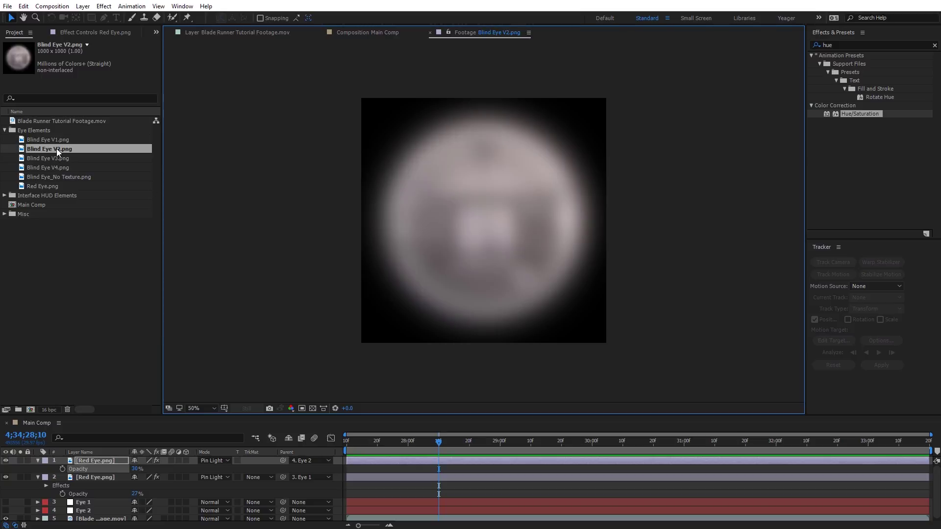
pyautogui.doubleClick(55, 156)
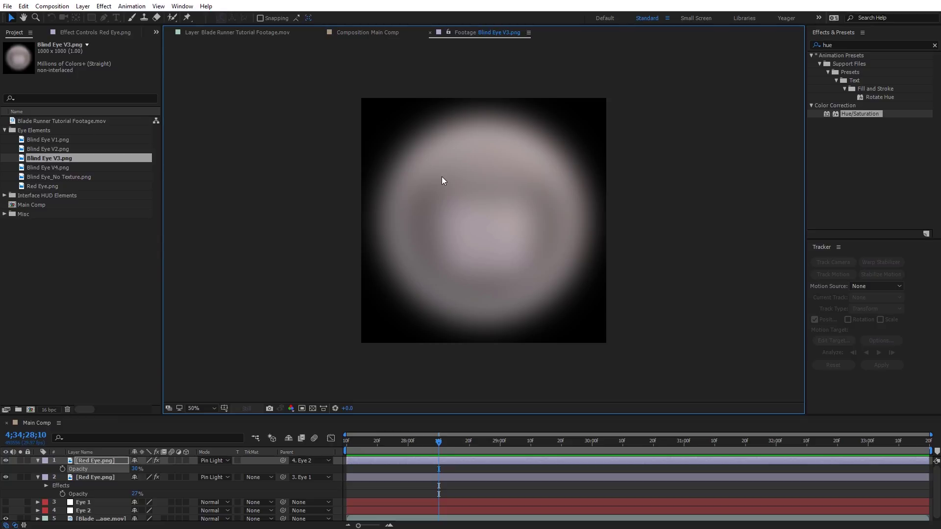
pyautogui.doubleClick(69, 177)
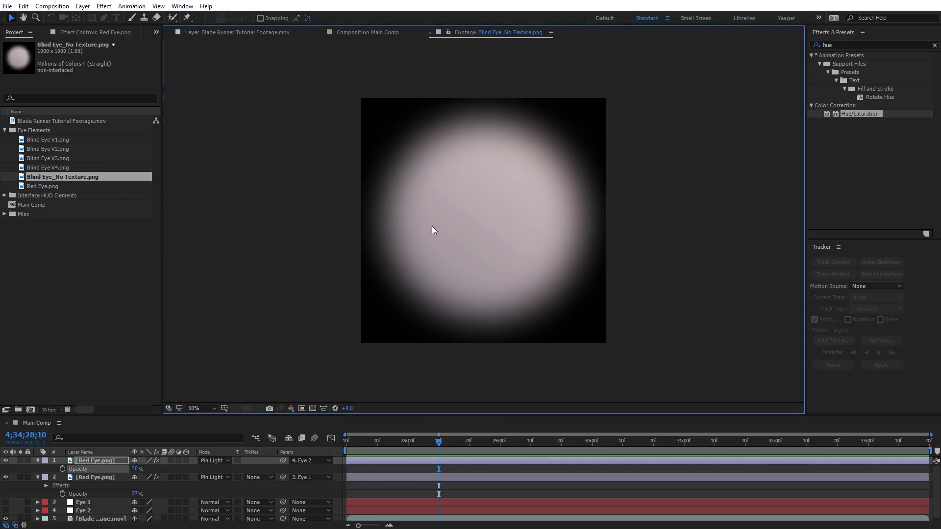
# Step: Review Blind Eye V1.png again and add it to Main Comp as the uppermost layer
pyautogui.doubleClick(70, 142)
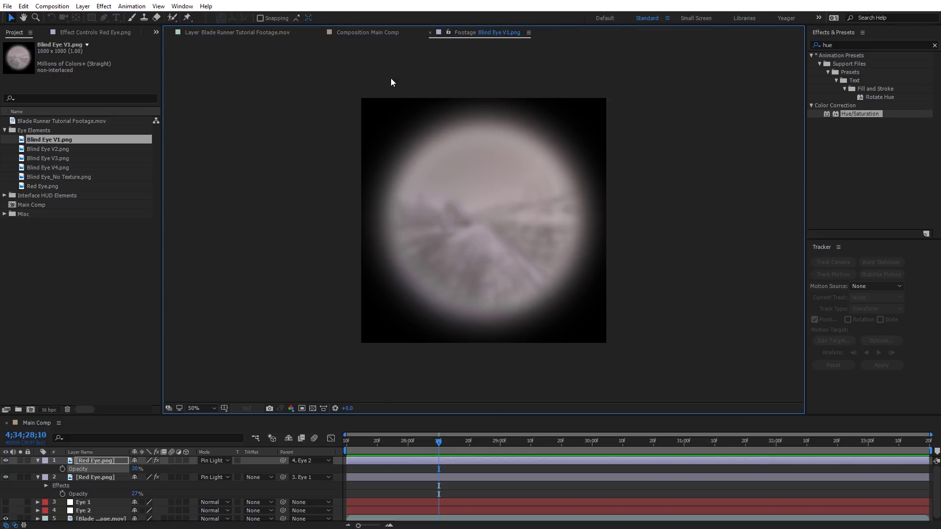
pyautogui.click(372, 33)
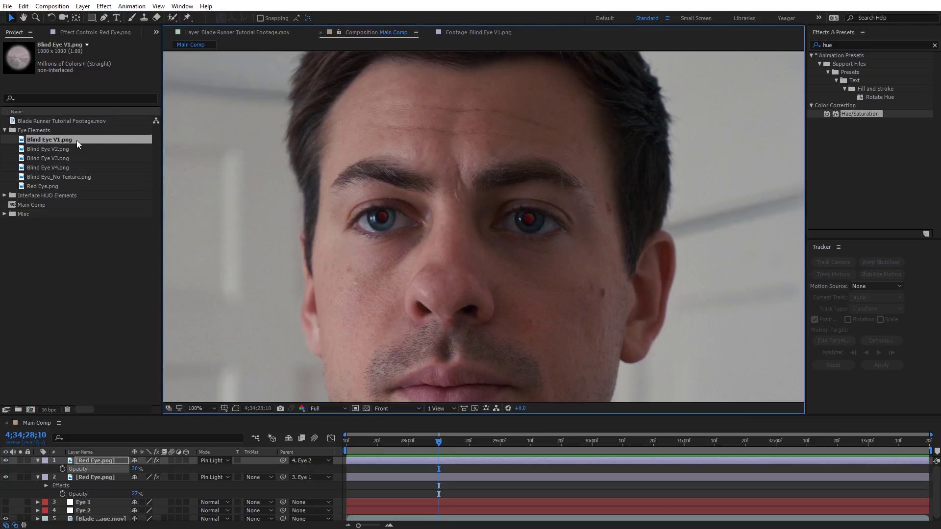
pyautogui.moveTo(77, 140); pyautogui.dragTo(123, 462)
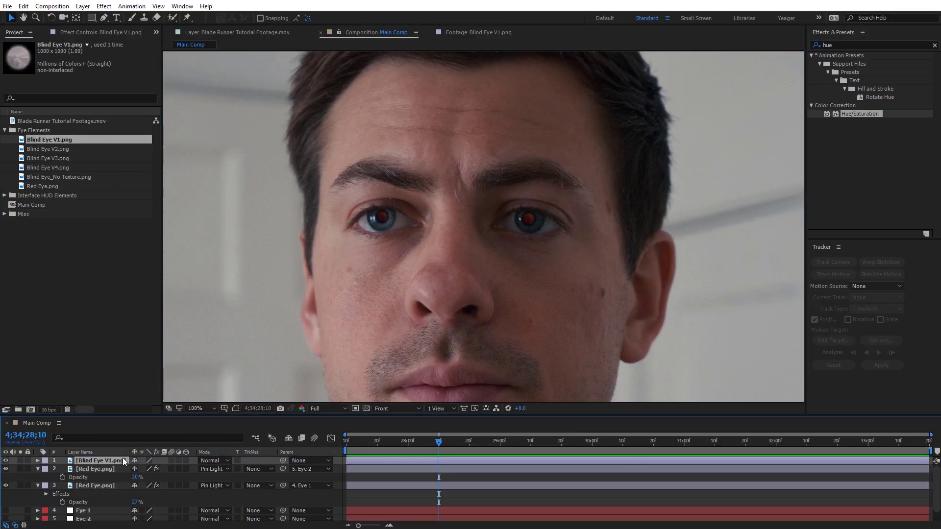
# Step: Scale the Blind Eye V1.png layer down to 6%
pyautogui.scroll(-2, 273, 220)
pyautogui.click(90, 460)
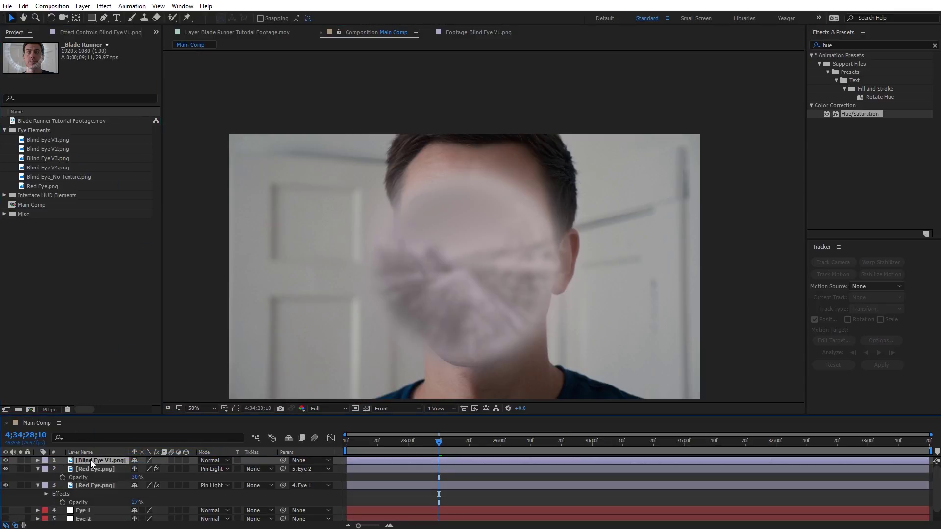
pyautogui.press('s')
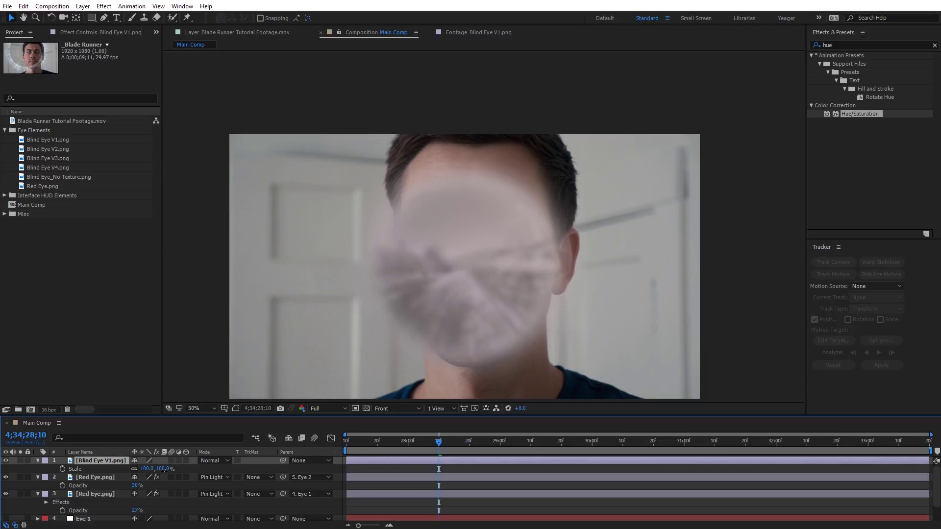
pyautogui.click(161, 469)
pyautogui.write('6')
pyautogui.press('Return')
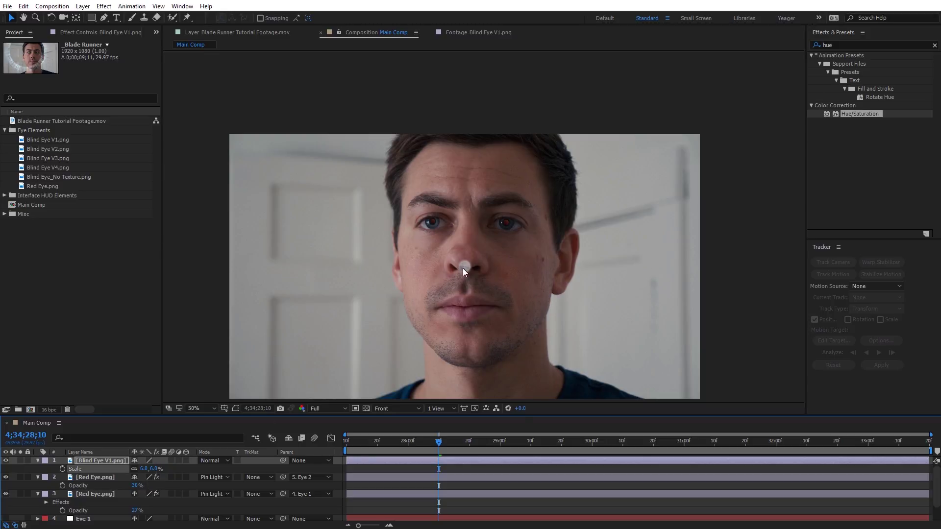
# Step: Move the blind-eye element just below the eye on the picture's left and hide both Red Eye.png layers, collapsing their properties
pyautogui.moveTo(463, 268); pyautogui.dragTo(429, 239)
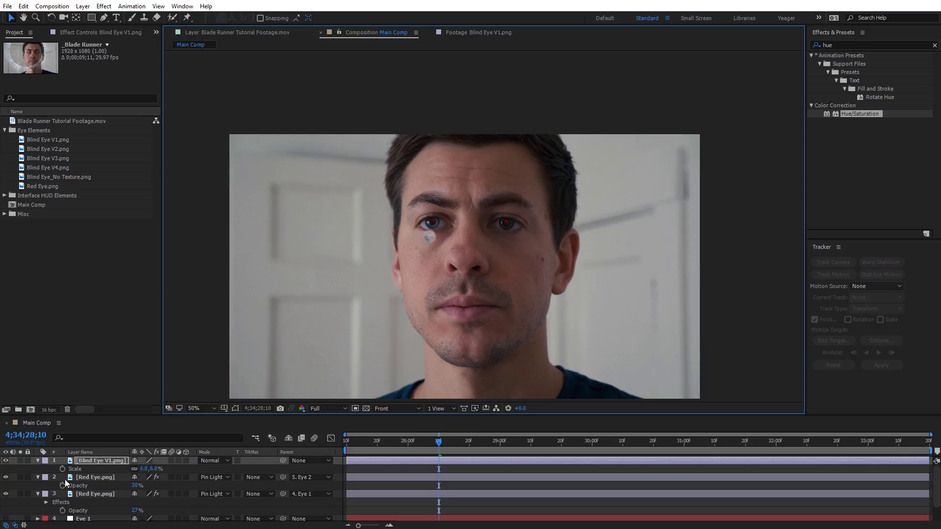
pyautogui.click(6, 477)
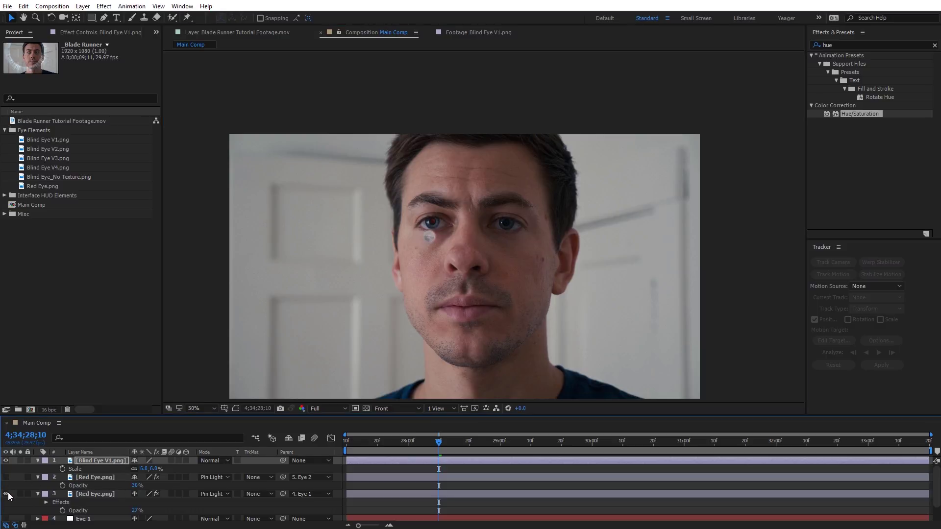
pyautogui.click(37, 478)
pyautogui.click(38, 485)
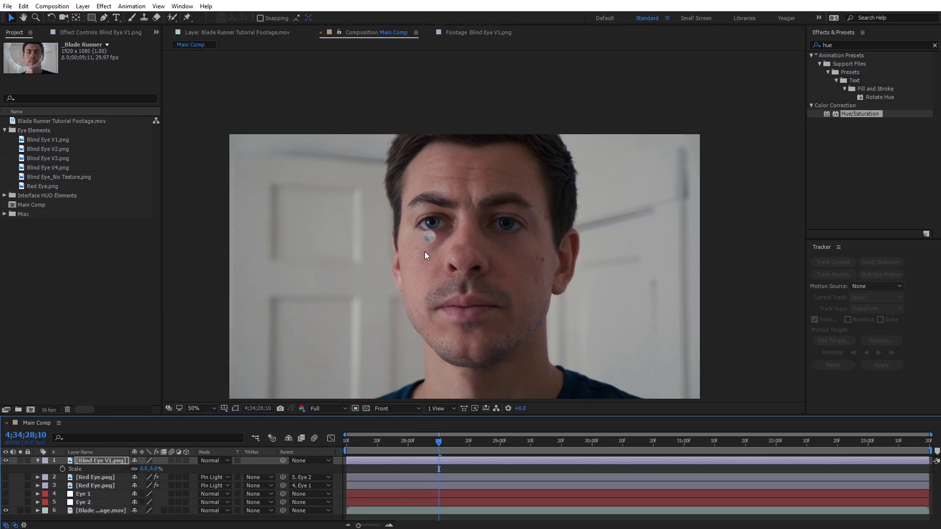
# Step: Position the Blind Eye V1.png element over the iris of the eye on the picture's left
pyautogui.scroll(2, 429, 249)
pyautogui.scroll(1, 513, 256)
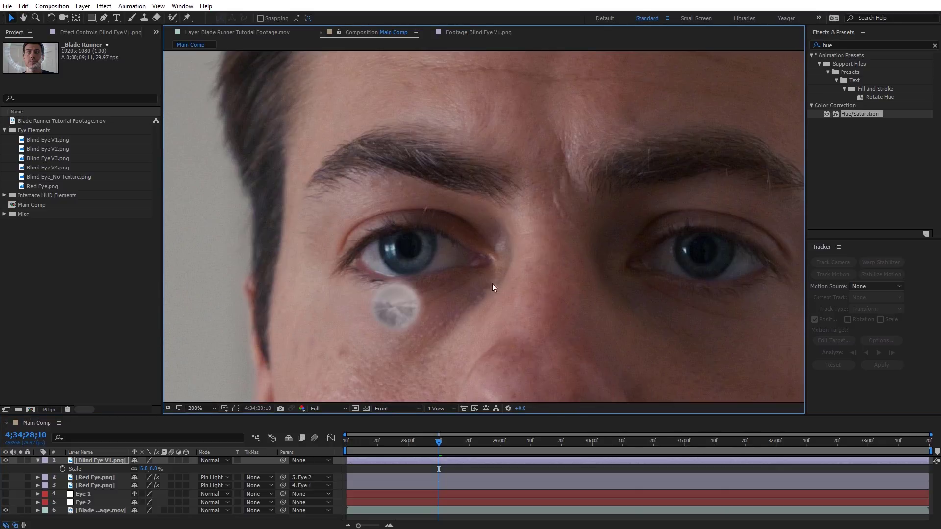
pyautogui.moveTo(409, 307); pyautogui.dragTo(410, 249)
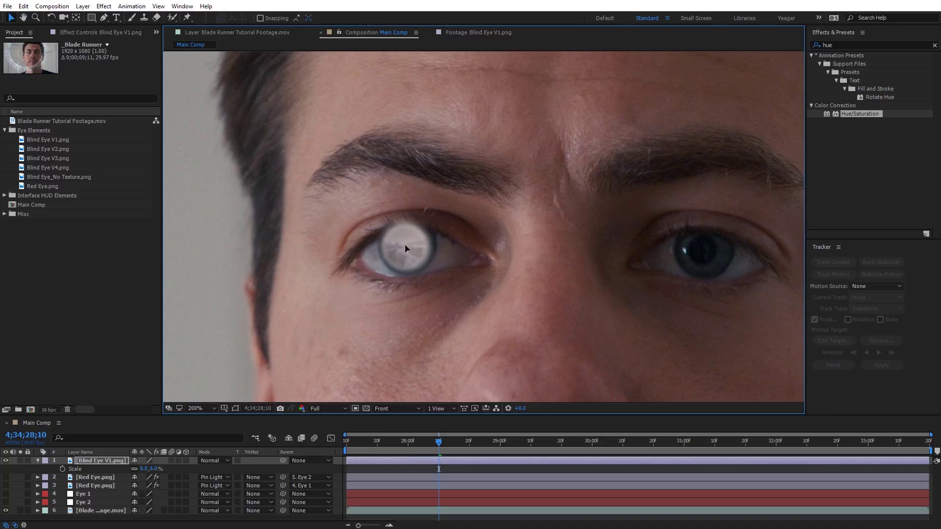
pyautogui.moveTo(406, 248)
pyautogui.mouseDown()
pyautogui.moveTo(437, 267)
pyautogui.moveTo(405, 247)
pyautogui.mouseUp()
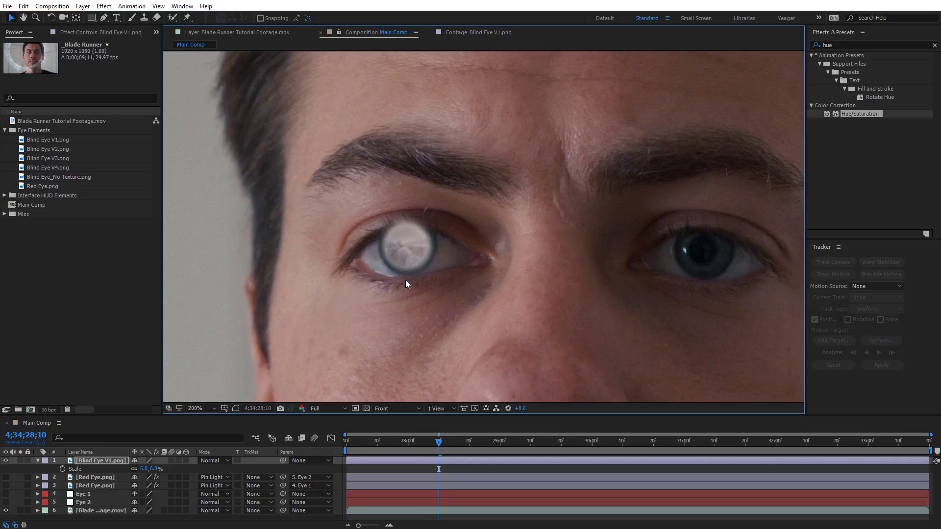
pyautogui.scroll(-3, 461, 299)
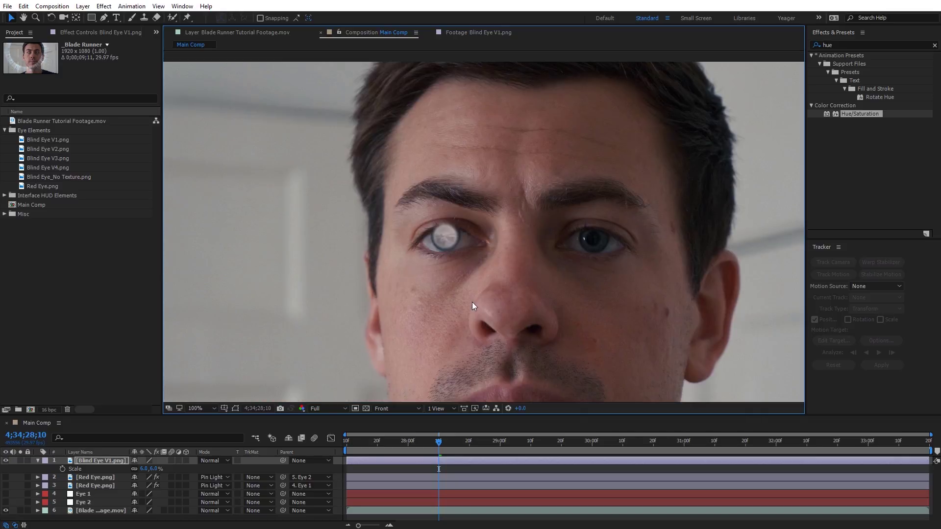
pyautogui.scroll(4, 469, 274)
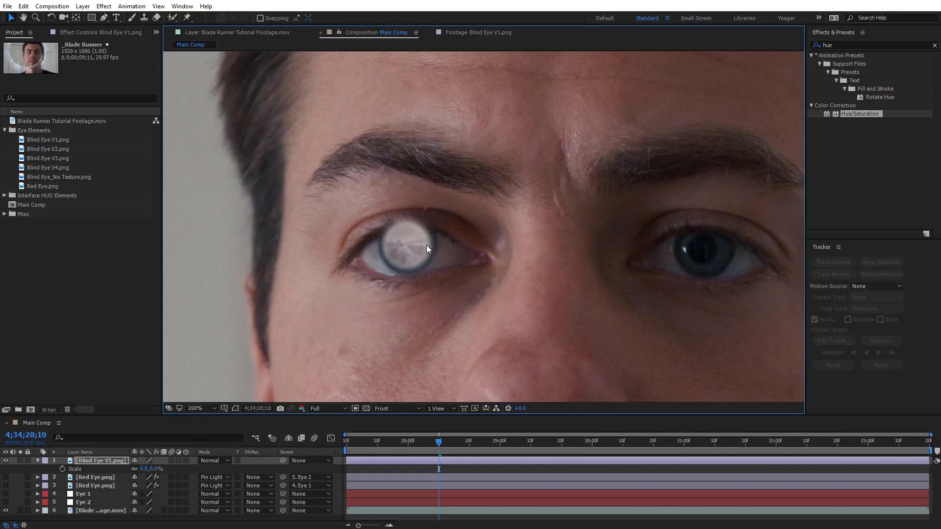
# Step: Apply the Tint effect to the Blind Eye V1.png layer
pyautogui.click(840, 45)
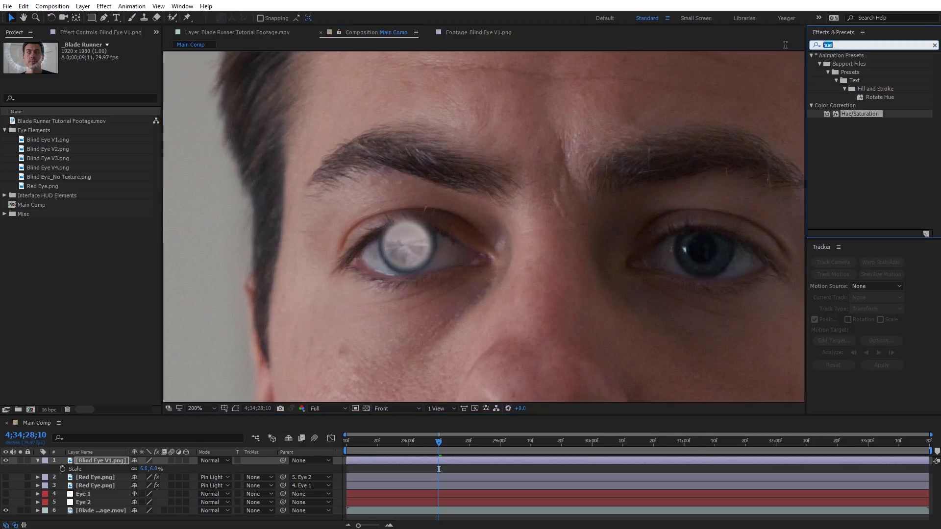
pyautogui.write('tint')
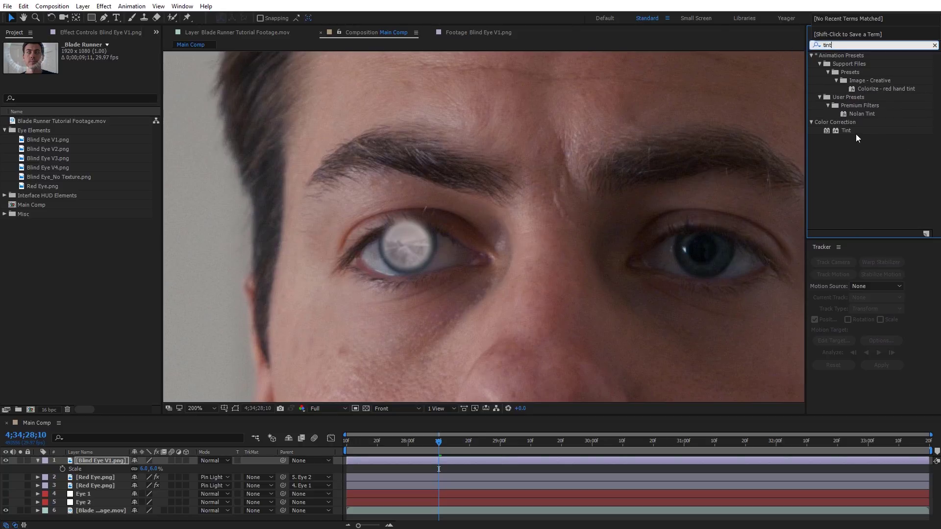
pyautogui.moveTo(855, 133); pyautogui.dragTo(405, 246)
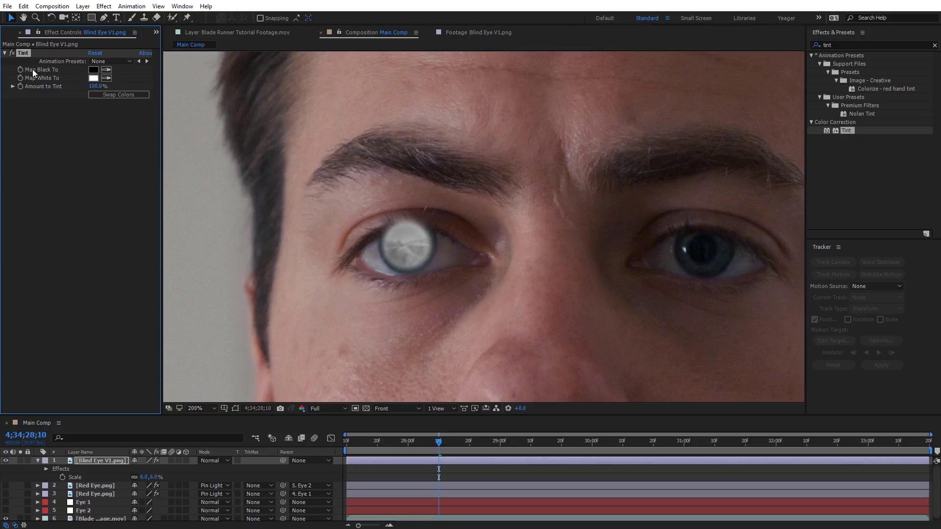
# Step: Set the Tint effect's Map Black To colour to a mid grey and its Map White To colour to a slightly off-white tone
pyautogui.click(93, 70)
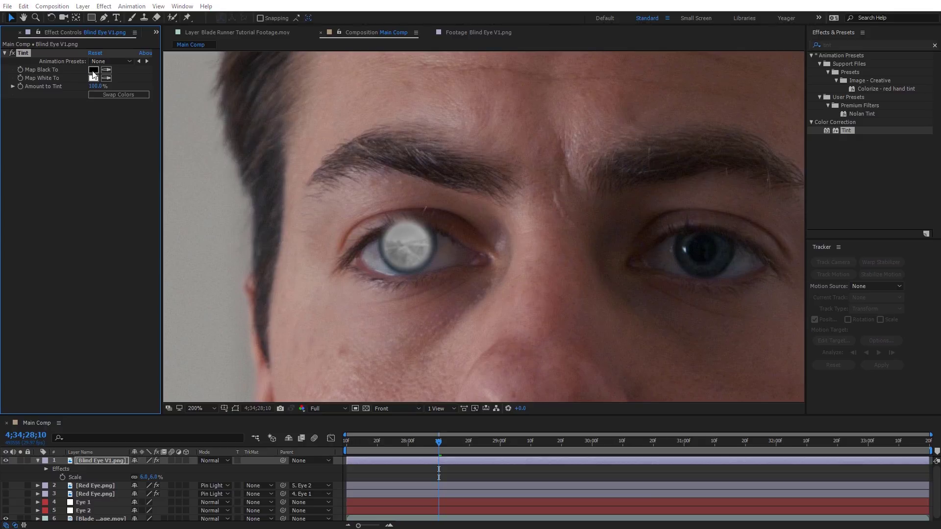
pyautogui.moveTo(264, 252)
pyautogui.mouseDown()
pyautogui.moveTo(244, 252)
pyautogui.moveTo(264, 250)
pyautogui.mouseUp()
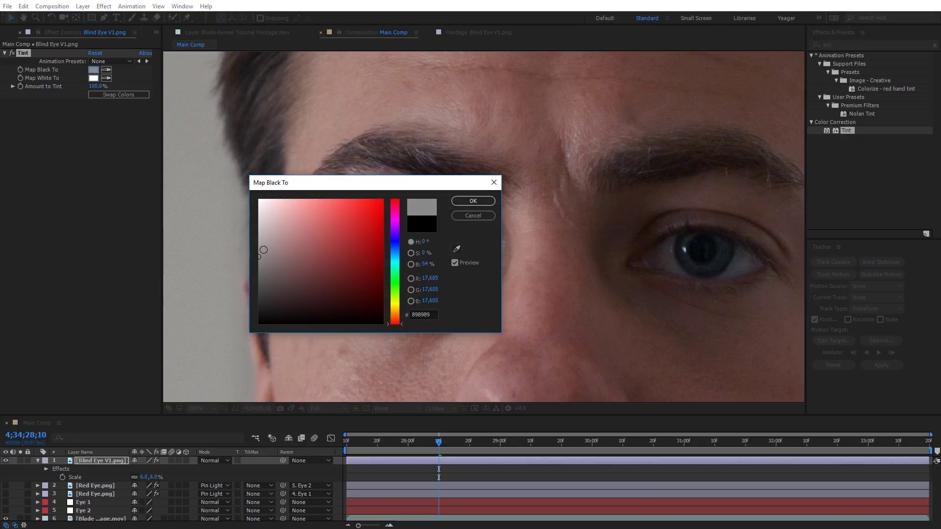
pyautogui.click(473, 201)
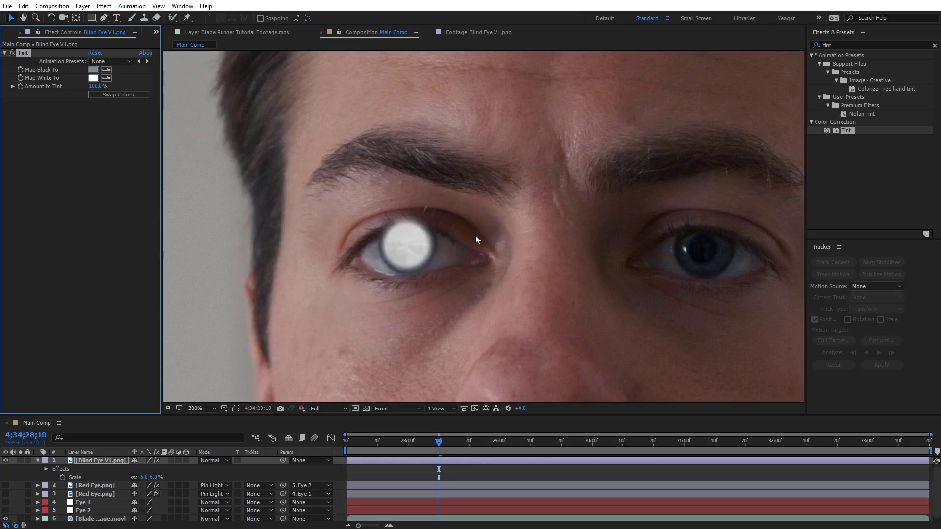
pyautogui.click(93, 78)
pyautogui.moveTo(278, 227)
pyautogui.mouseDown()
pyautogui.moveTo(261, 220)
pyautogui.moveTo(254, 227)
pyautogui.moveTo(258, 213)
pyautogui.moveTo(242, 211)
pyautogui.mouseUp()
pyautogui.click(473, 201)
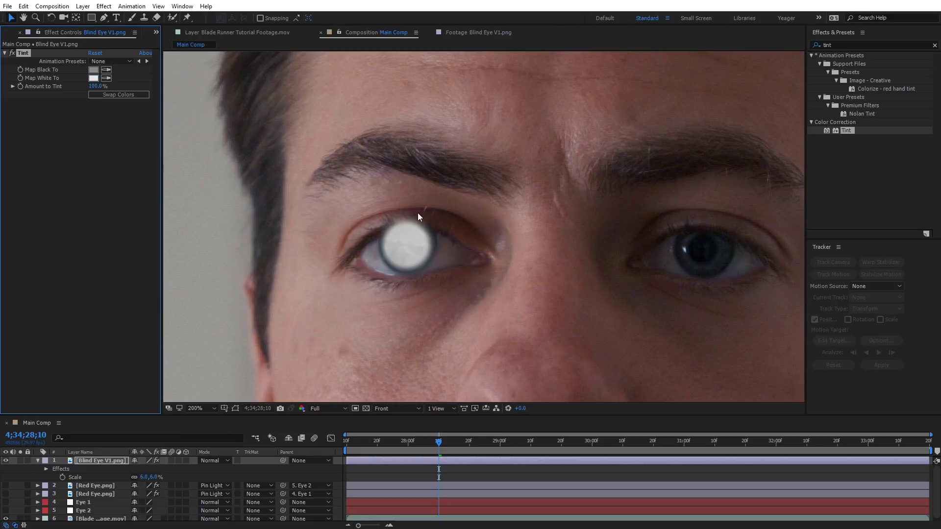
# Step: Set Amount to Tint to 60% and compare the eye with the Tint effect off and on
pyautogui.click(96, 86)
pyautogui.write('60')
pyautogui.press('Return')
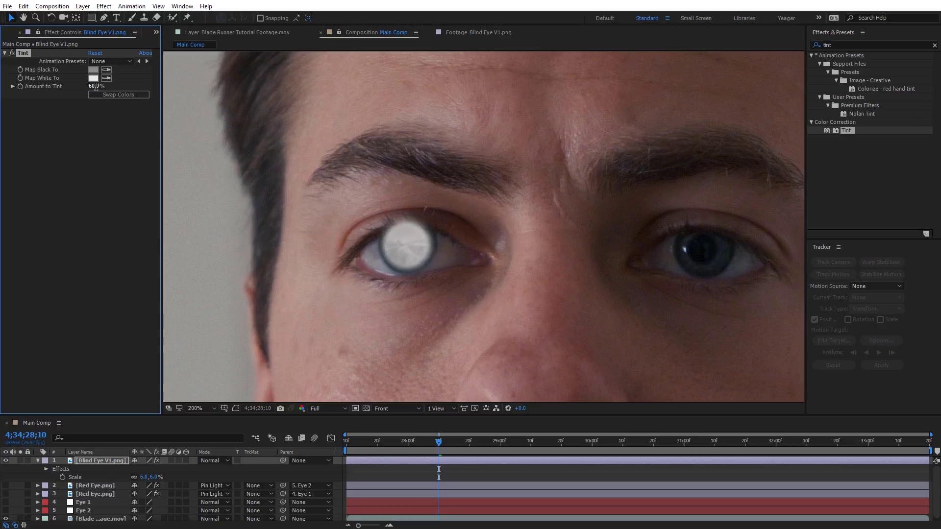
pyautogui.click(12, 54)
pyautogui.click(12, 54)
# Step: Add a Curves effect to the Blind Eye V1.png layer and pull the RGB curve down in the shadows to darken it
pyautogui.click(843, 44)
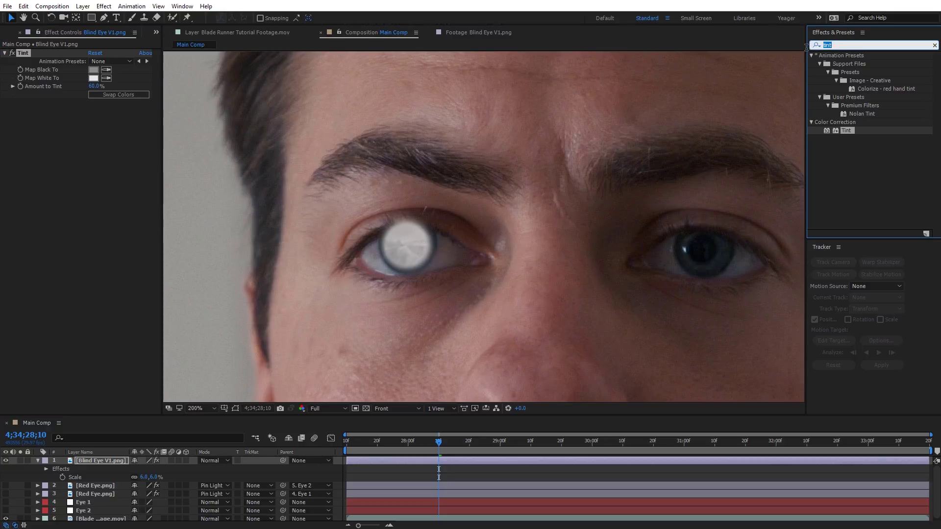
pyautogui.write('curves')
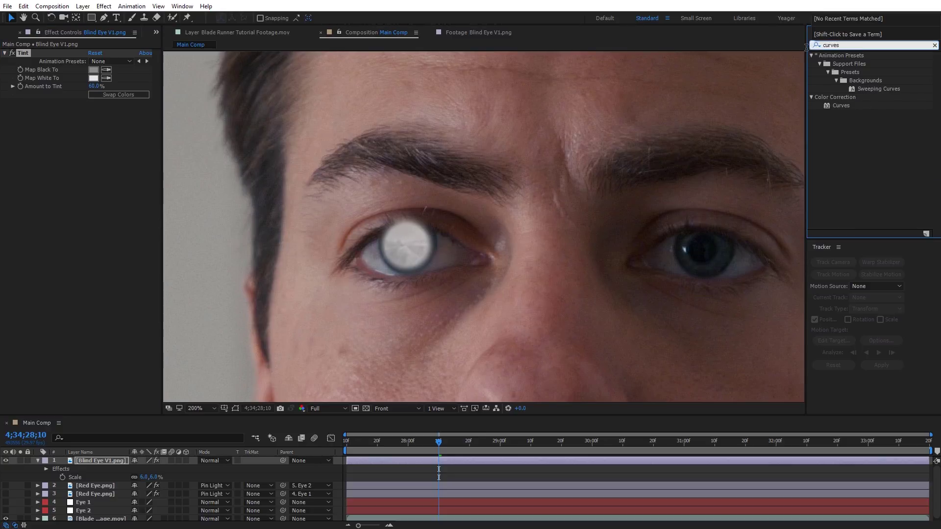
pyautogui.moveTo(855, 105); pyautogui.dragTo(396, 237)
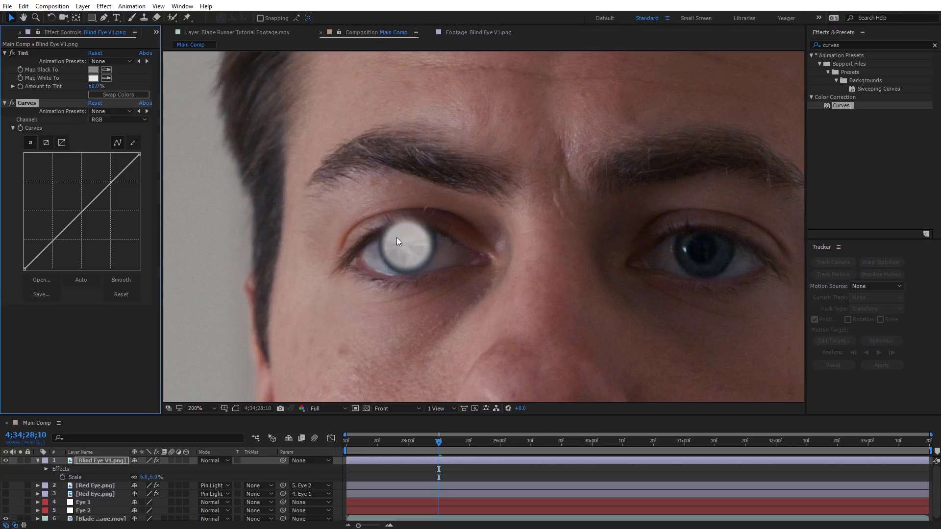
pyautogui.moveTo(51, 242); pyautogui.dragTo(58, 248)
pyautogui.click(424, 229)
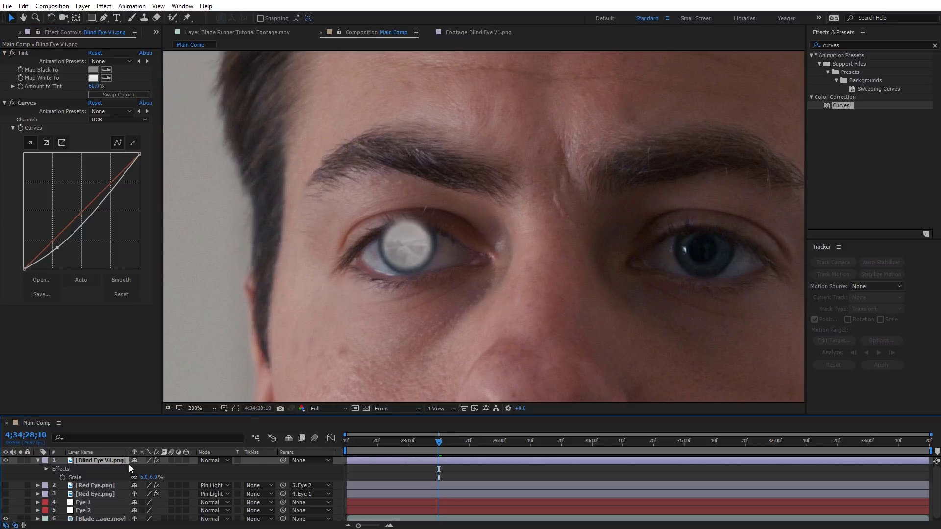
# Step: Duplicate the Blind Eye V1.png layer, place the copy over the other eye's iris, and hide the copy
pyautogui.hotkey('ctrl', 'd')
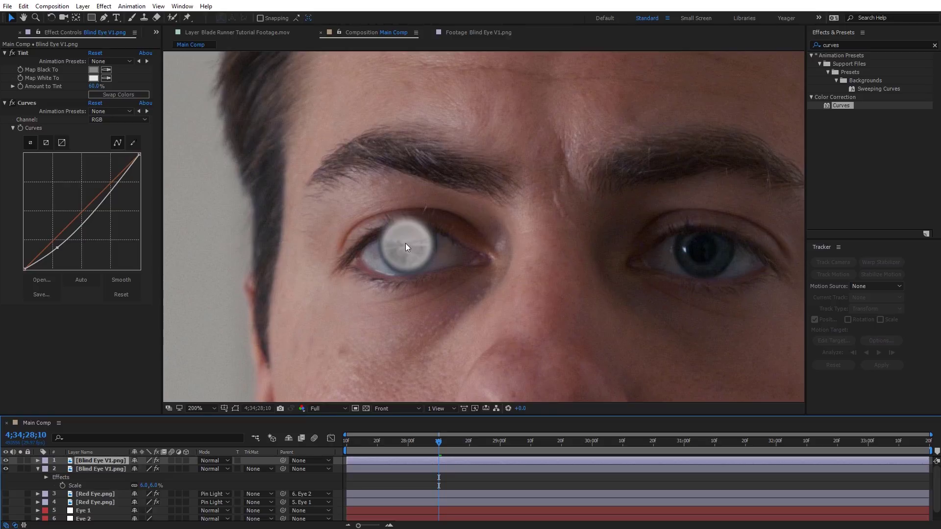
pyautogui.moveTo(405, 243); pyautogui.dragTo(704, 250)
pyautogui.click(658, 349)
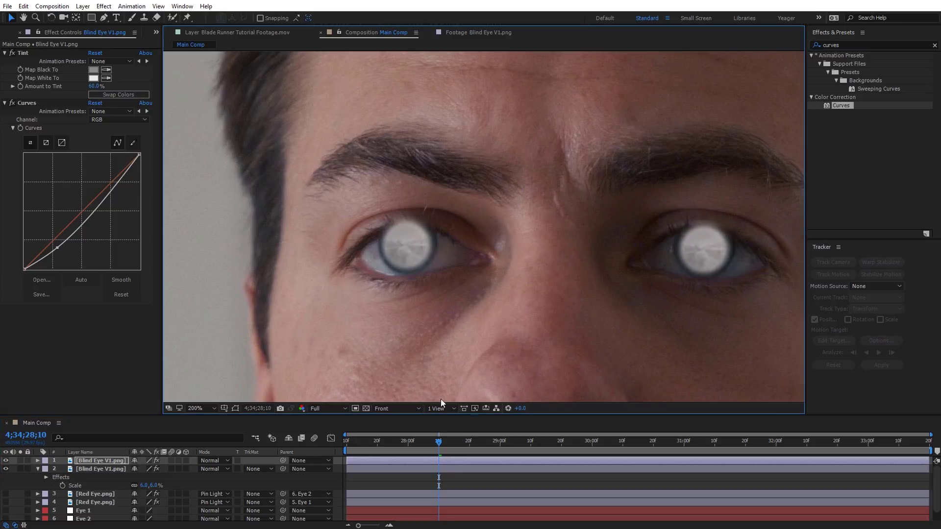
pyautogui.click(6, 461)
# Step: Draw a closed RotoBezier mask on the original Blind Eye V1.png layer along the eyelids, refining its upper points
pyautogui.click(86, 470)
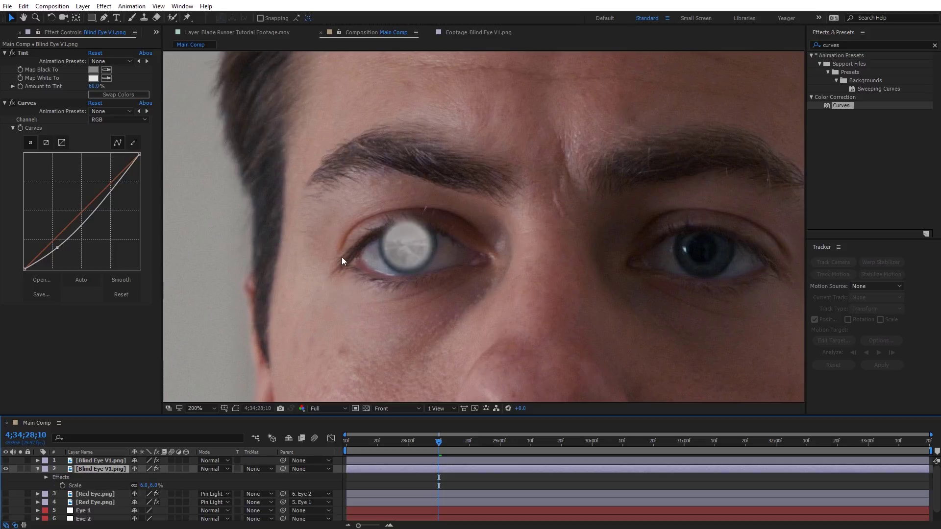
pyautogui.press('g')
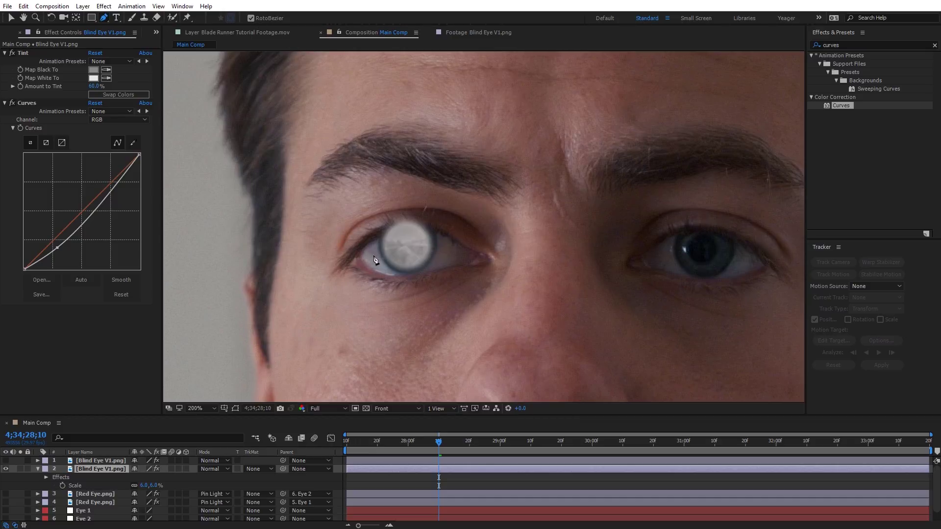
pyautogui.press('.')
pyautogui.click(238, 274)
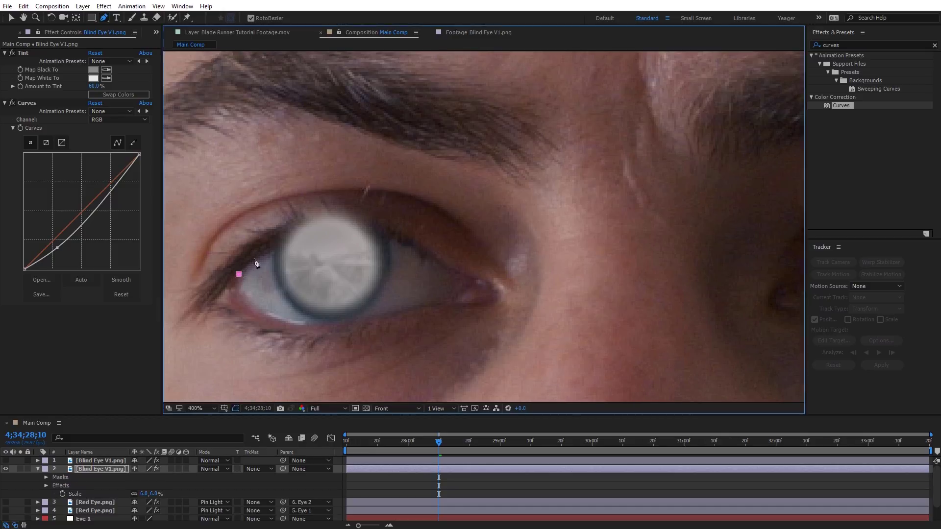
pyautogui.click(262, 253)
pyautogui.click(288, 241)
pyautogui.click(314, 227)
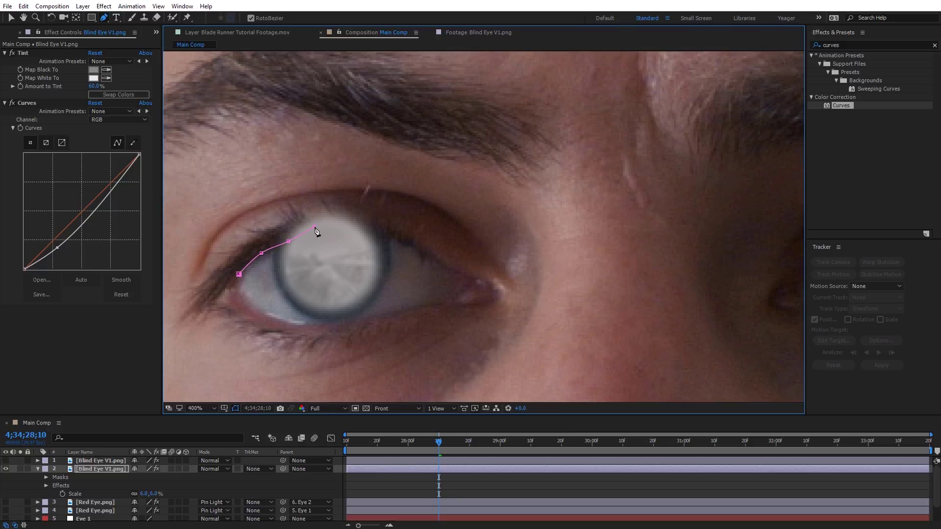
pyautogui.click(376, 230)
pyautogui.click(410, 246)
pyautogui.click(440, 266)
pyautogui.click(444, 291)
pyautogui.click(428, 305)
pyautogui.click(363, 316)
pyautogui.click(313, 326)
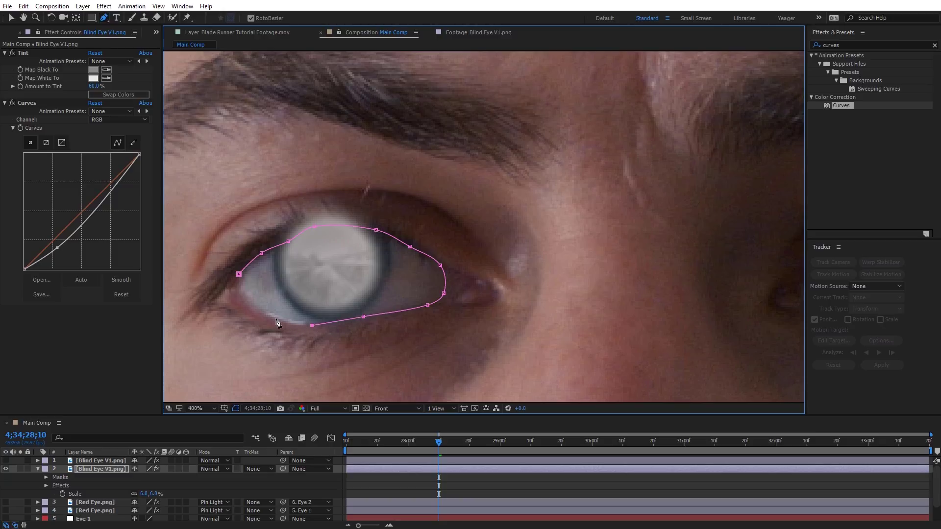
pyautogui.click(265, 315)
pyautogui.click(237, 290)
pyautogui.click(239, 274)
pyautogui.moveTo(315, 227); pyautogui.dragTo(288, 240)
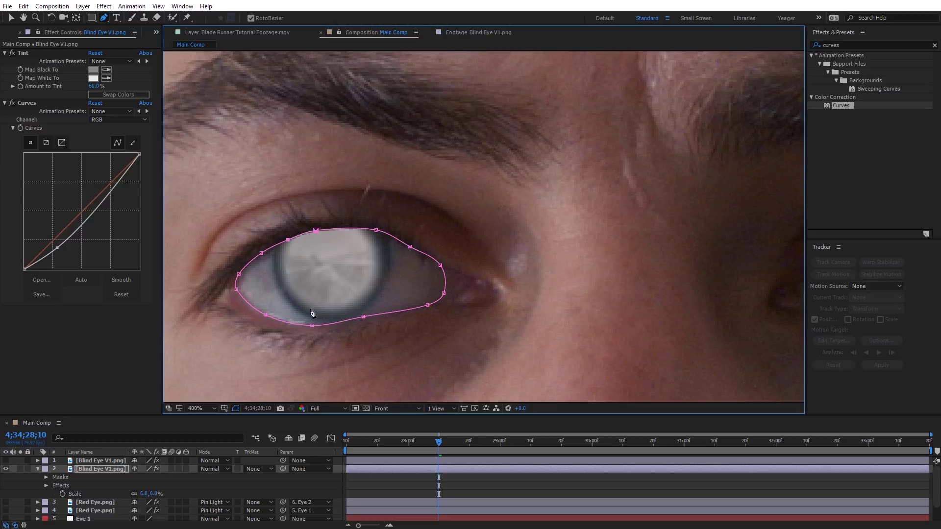
# Step: Set the Mask Feather of Mask 1 to 170 pixels and check the blended eye
pyautogui.click(46, 478)
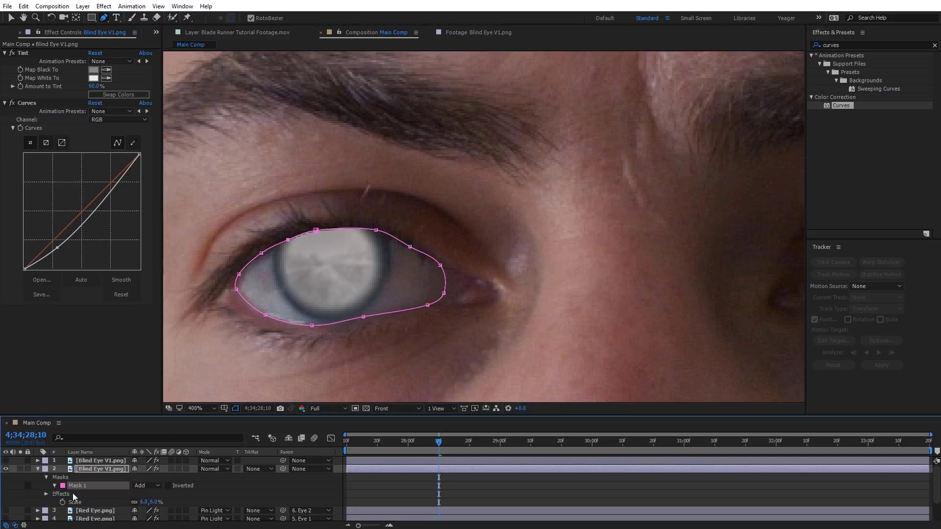
pyautogui.click(153, 499)
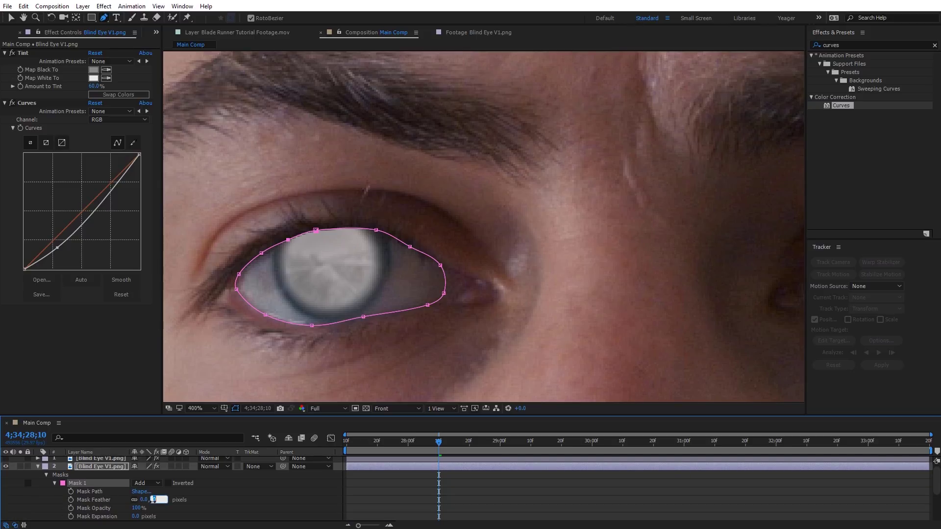
pyautogui.write('170')
pyautogui.press('Return')
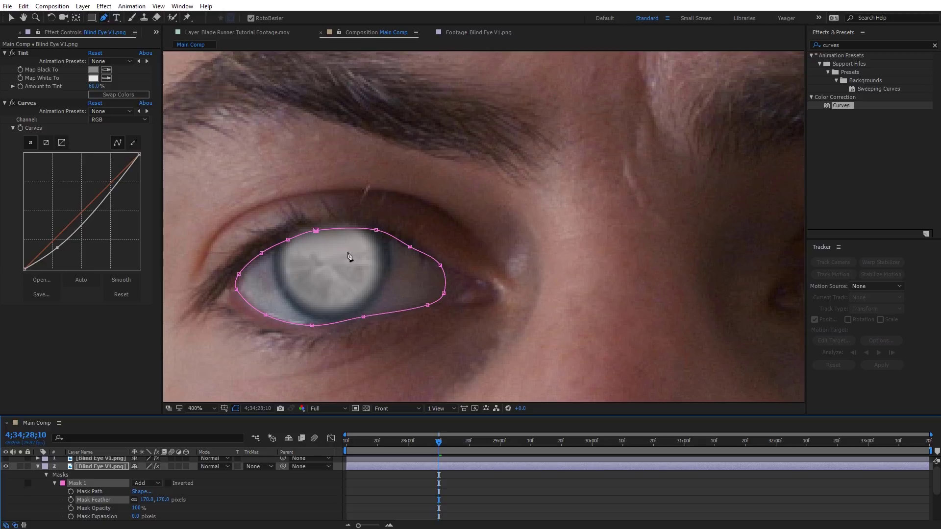
pyautogui.scroll(-4, 349, 257)
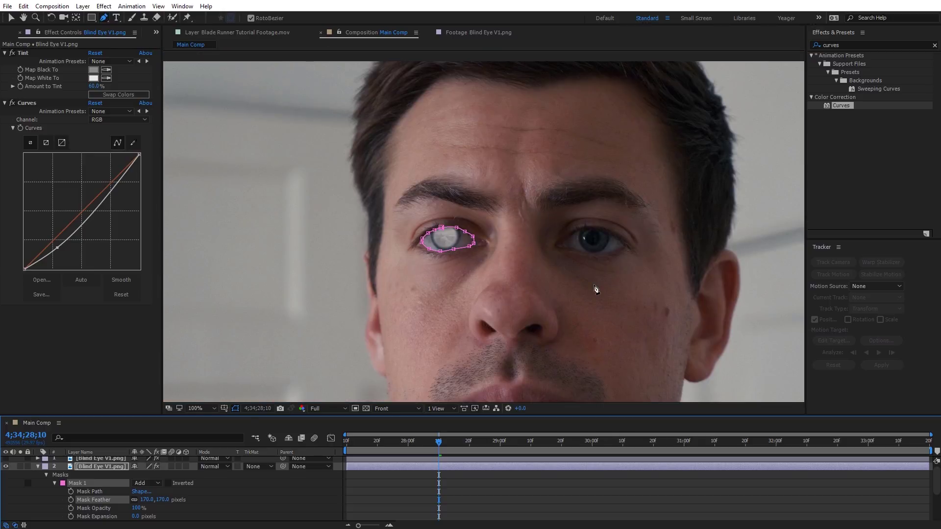
# Step: Inspect the feathered edge of the masked blind eye up close and against the whole face
pyautogui.scroll(-2, 613, 299)
pyautogui.scroll(4, 573, 301)
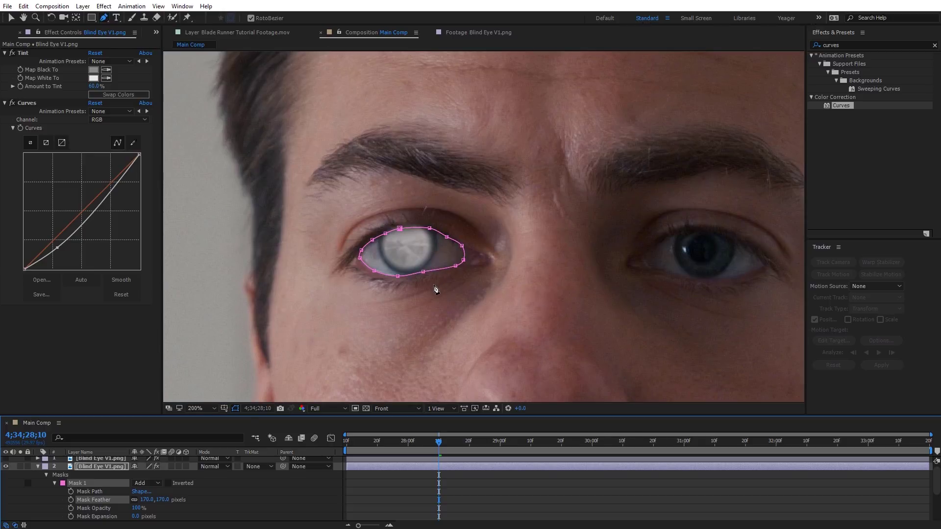
pyautogui.scroll(2, 435, 291)
pyautogui.moveTo(425, 353); pyautogui.dragTo(471, 346)
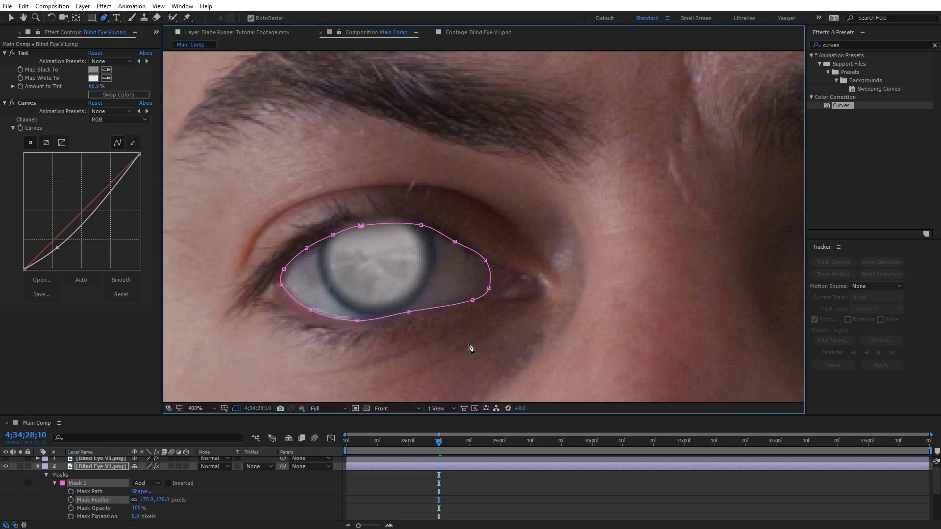
pyautogui.scroll(-3, 500, 370)
pyautogui.scroll(3, 500, 370)
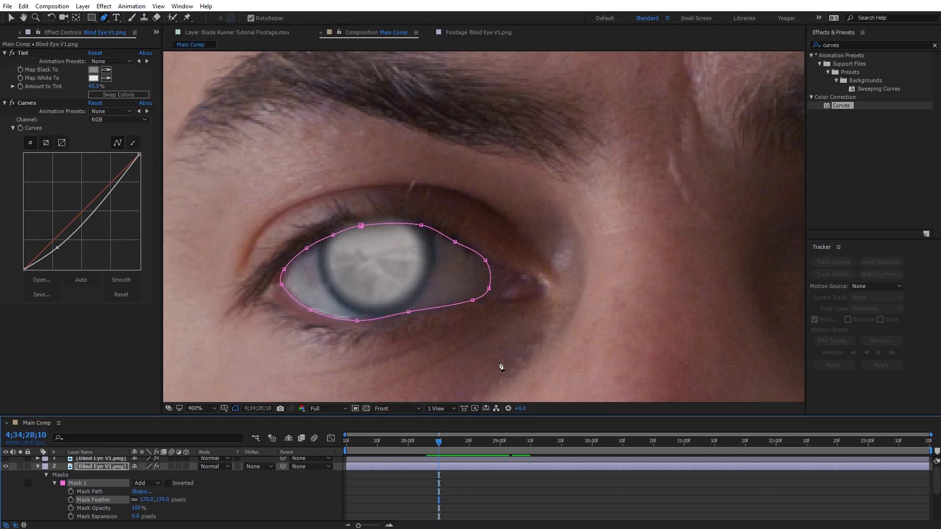
pyautogui.scroll(-3, 500, 370)
pyautogui.scroll(1, 500, 369)
# Step: Collapse the masked Blind Eye V1.png layer's properties and parent the layer to the Eye 1 null
pyautogui.click(81, 477)
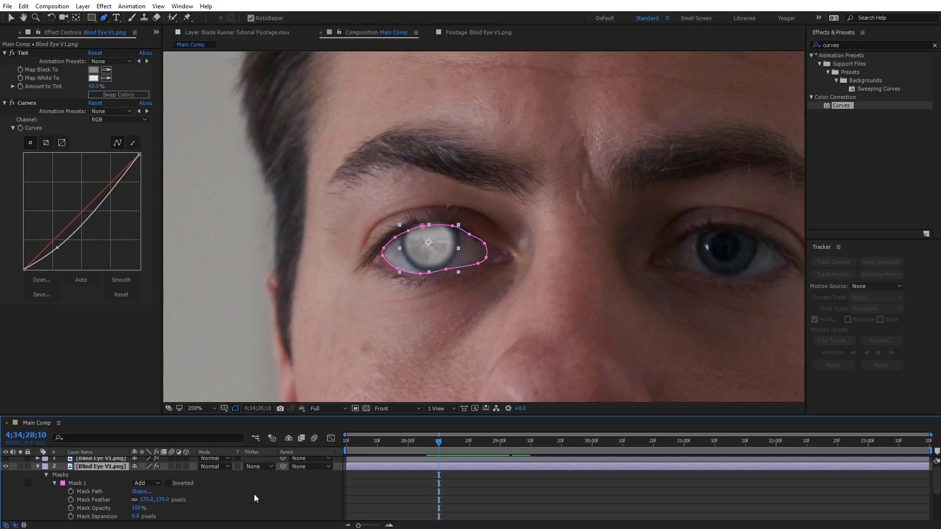
pyautogui.click(37, 467)
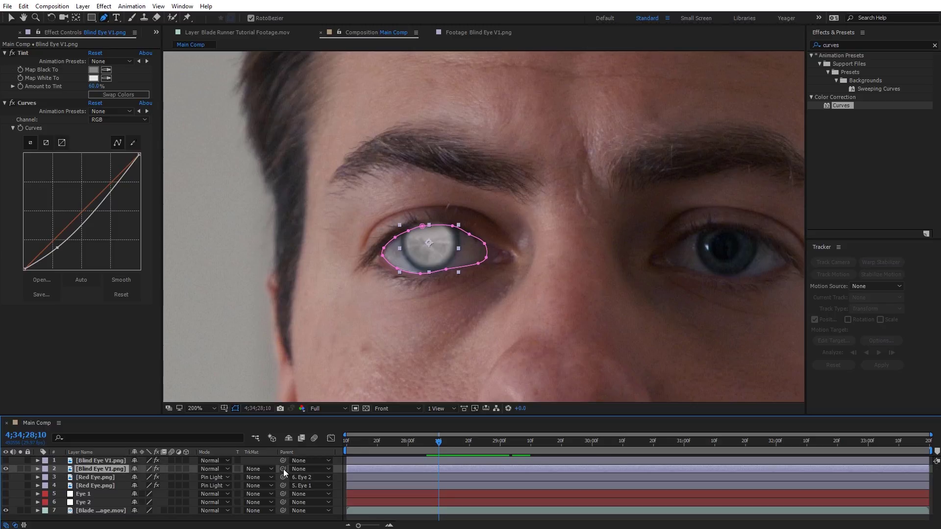
pyautogui.moveTo(283, 469); pyautogui.dragTo(86, 493)
# Step: Hide the mask outlines and start keyframing the layer's Mask Path at 4;34;27;10
pyautogui.moveTo(438, 443); pyautogui.dragTo(344, 446)
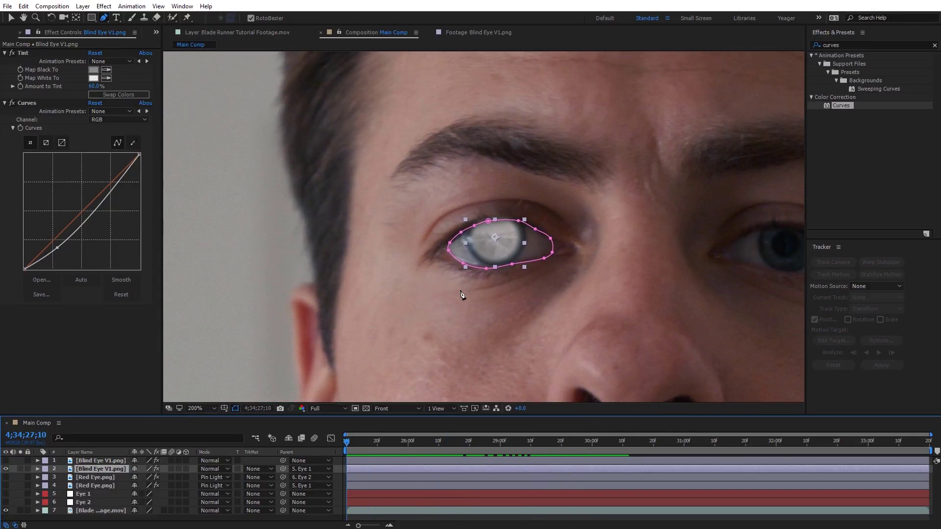
pyautogui.click(236, 409)
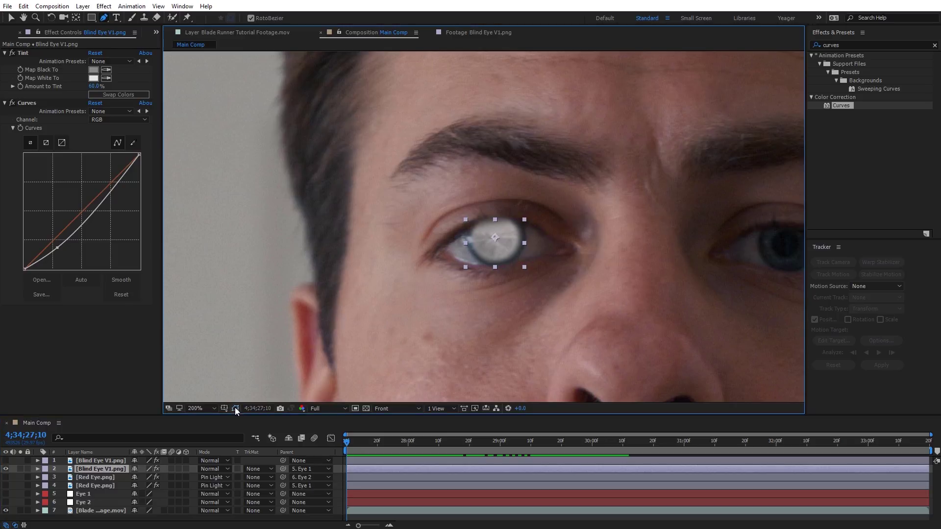
pyautogui.press('.')
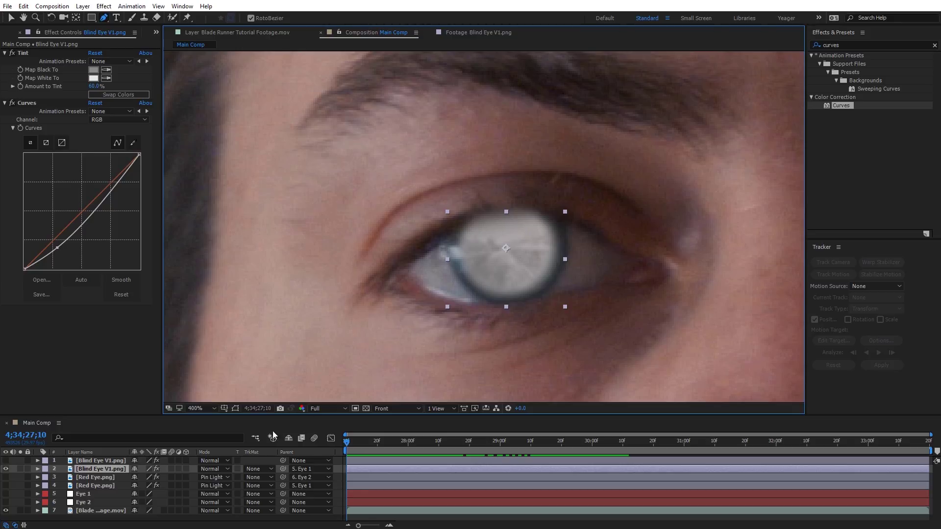
pyautogui.press('m')
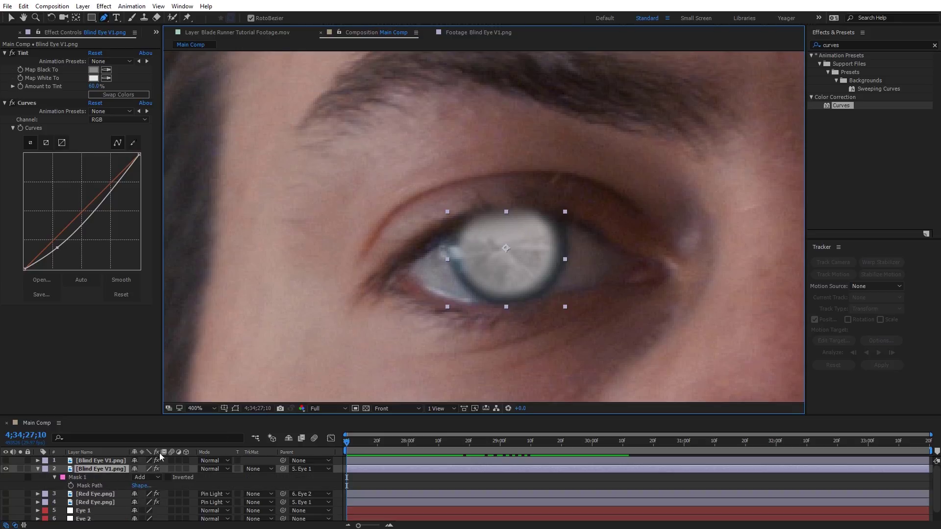
pyautogui.click(71, 486)
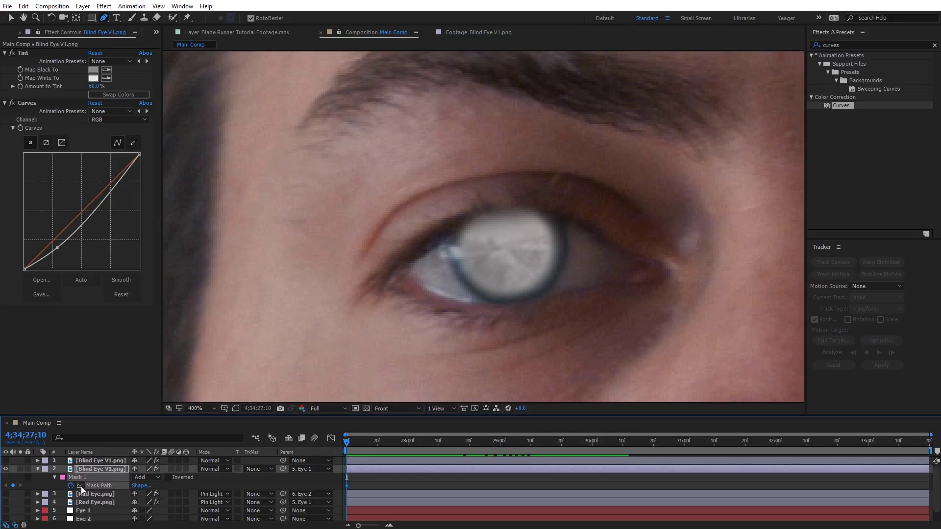
# Step: Show the mask outline and adjust its upper and lower points to follow the eyelids at 4;34;27;10
pyautogui.click(235, 409)
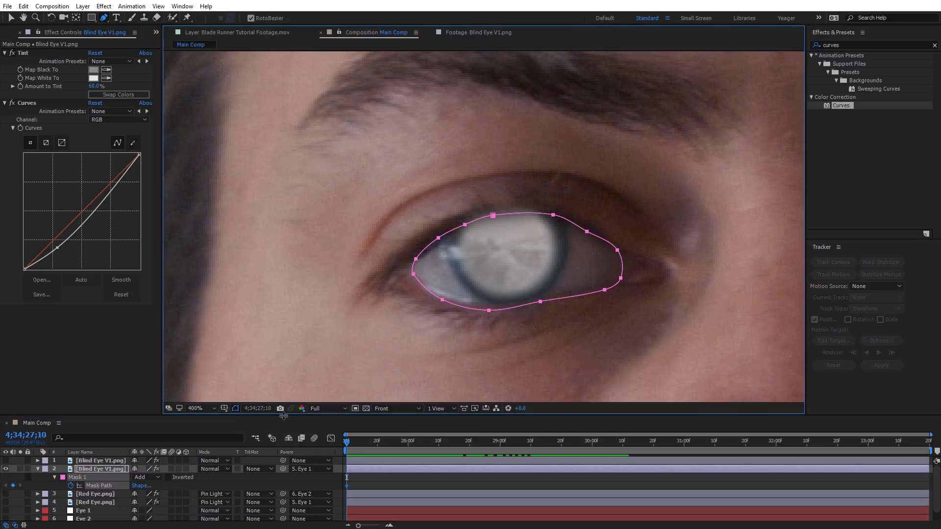
pyautogui.press('v')
pyautogui.doubleClick(494, 215)
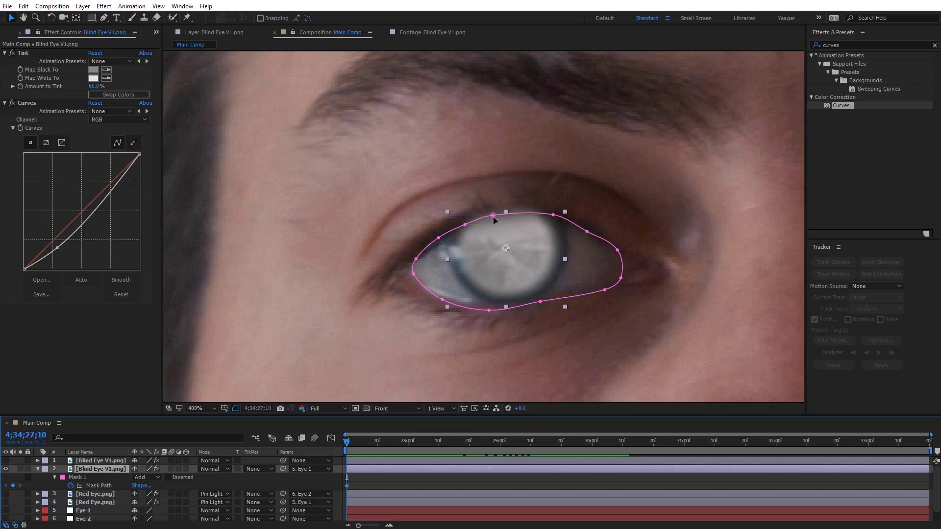
pyautogui.press('Escape')
pyautogui.moveTo(493, 216); pyautogui.dragTo(465, 230)
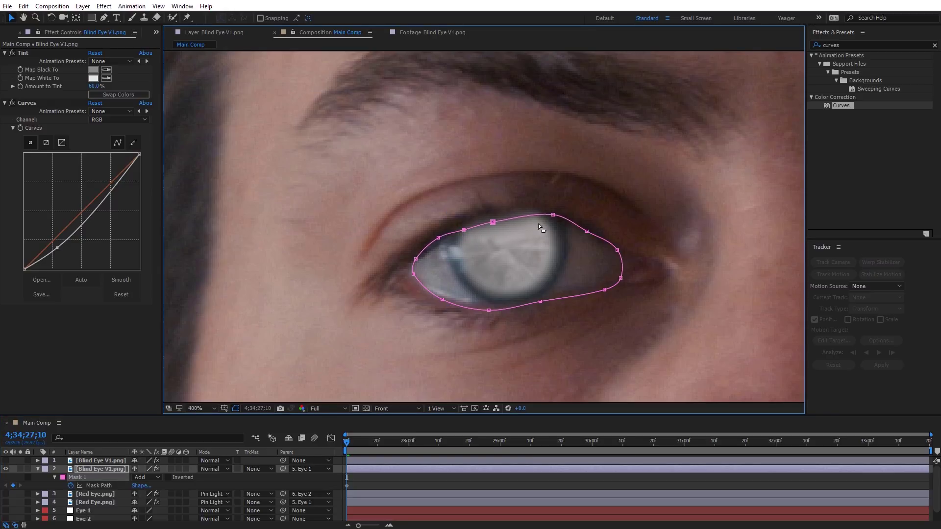
pyautogui.moveTo(553, 215)
pyautogui.mouseDown()
pyautogui.moveTo(553, 229)
pyautogui.moveTo(552, 221)
pyautogui.mouseUp()
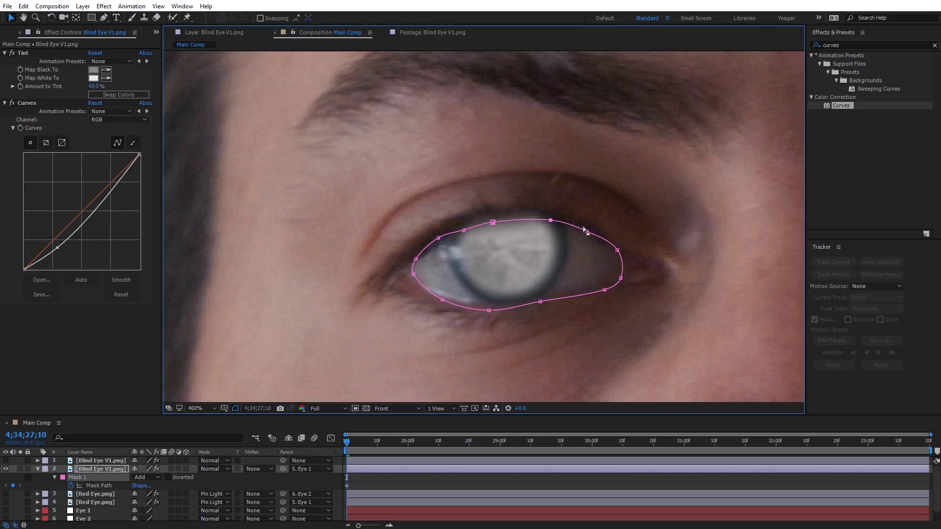
pyautogui.moveTo(464, 231); pyautogui.dragTo(463, 230)
pyautogui.moveTo(489, 310); pyautogui.dragTo(540, 298)
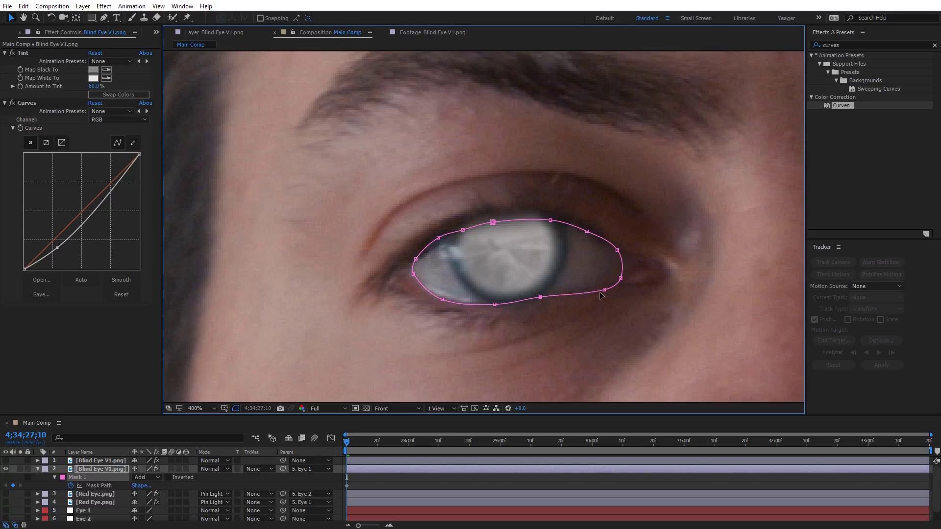
pyautogui.moveTo(605, 290); pyautogui.dragTo(606, 284)
# Step: Reshape the mask's upper and lower points to the eyelids at 4;34;28;09
pyautogui.moveTo(349, 444); pyautogui.dragTo(436, 451)
pyautogui.moveTo(365, 234); pyautogui.dragTo(367, 235)
pyautogui.moveTo(423, 232); pyautogui.dragTo(423, 234)
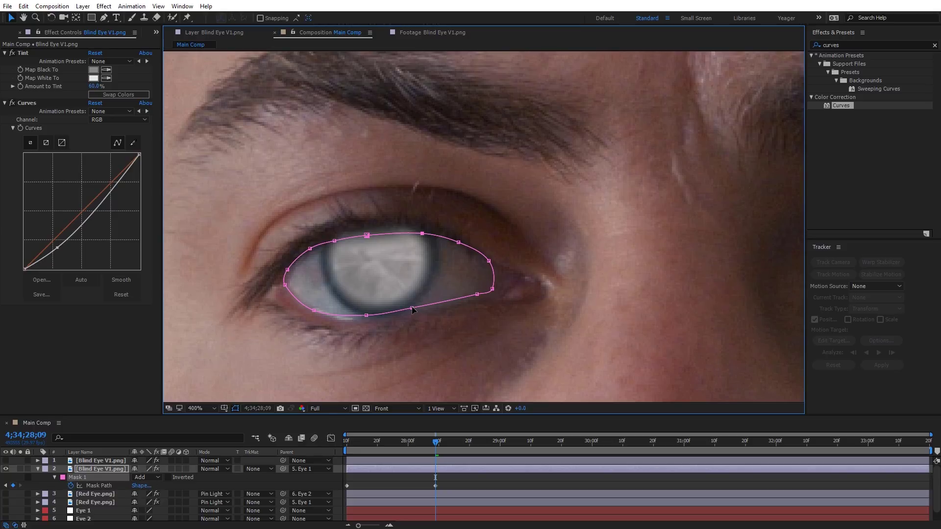
pyautogui.moveTo(412, 308); pyautogui.dragTo(369, 322)
# Step: Lower the mask's upper points to follow the closing eyelid at 4;34;29;04 and 4;34;29;10
pyautogui.moveTo(436, 442); pyautogui.dragTo(512, 444)
pyautogui.moveTo(353, 250); pyautogui.dragTo(355, 251)
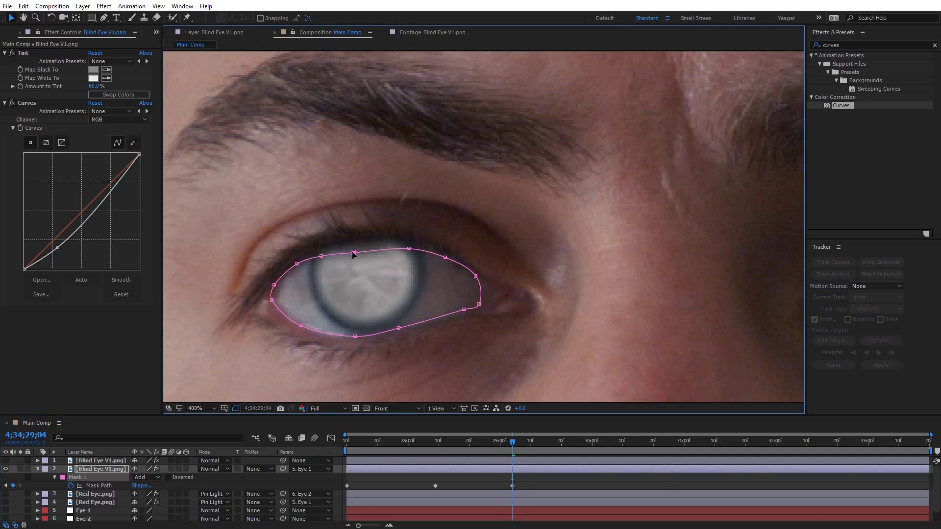
pyautogui.moveTo(513, 447); pyautogui.dragTo(531, 444)
pyautogui.moveTo(344, 278); pyautogui.dragTo(289, 292)
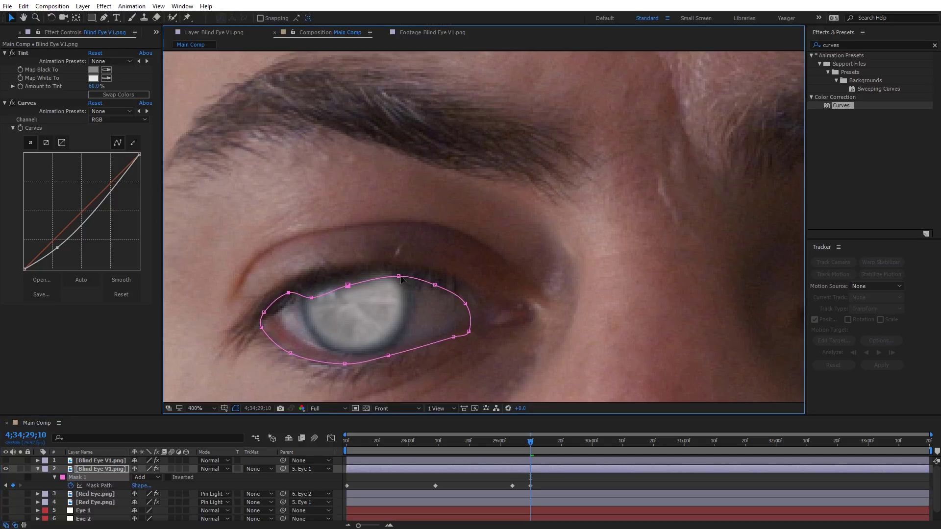
pyautogui.moveTo(399, 278); pyautogui.dragTo(403, 289)
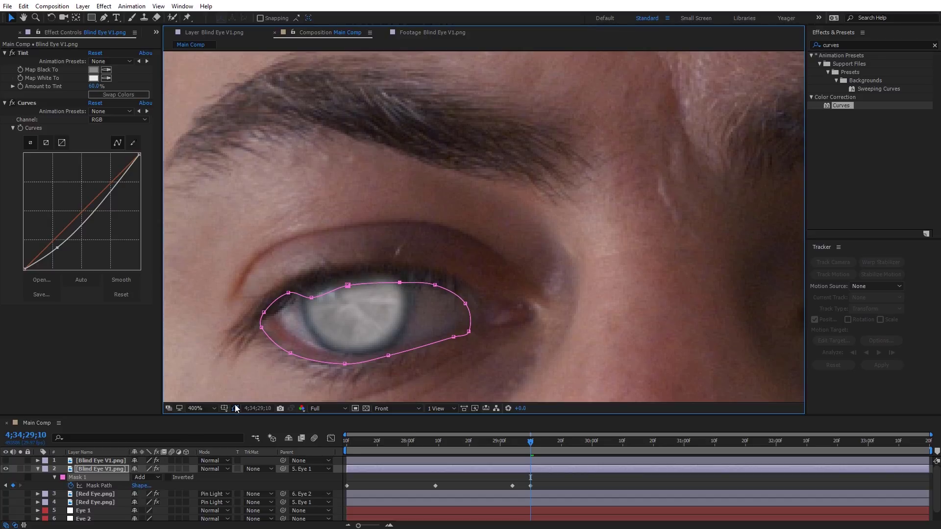
# Step: Compare the eye with the mask outline hidden and shown at 4;34;29;10
pyautogui.click(235, 409)
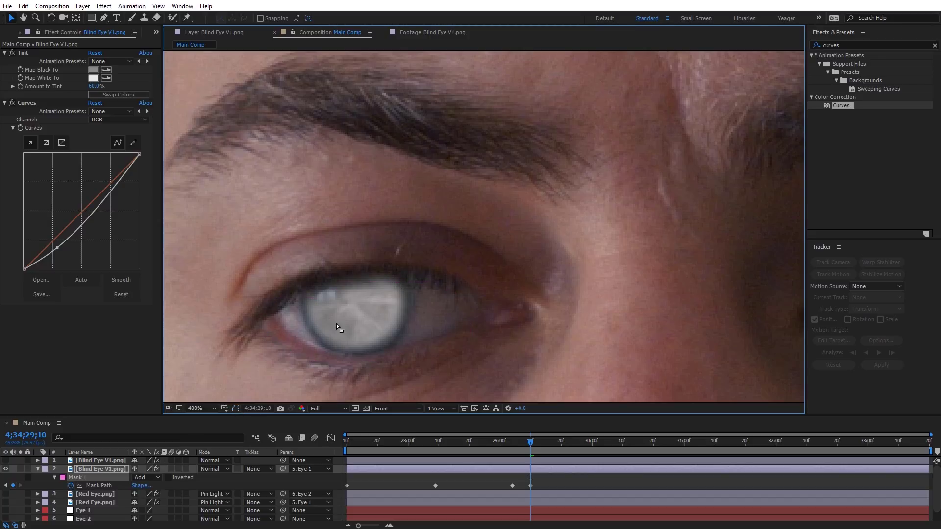
pyautogui.click(234, 409)
pyautogui.click(237, 409)
pyautogui.scroll(-3, 501, 333)
pyautogui.scroll(3, 502, 333)
pyautogui.click(235, 409)
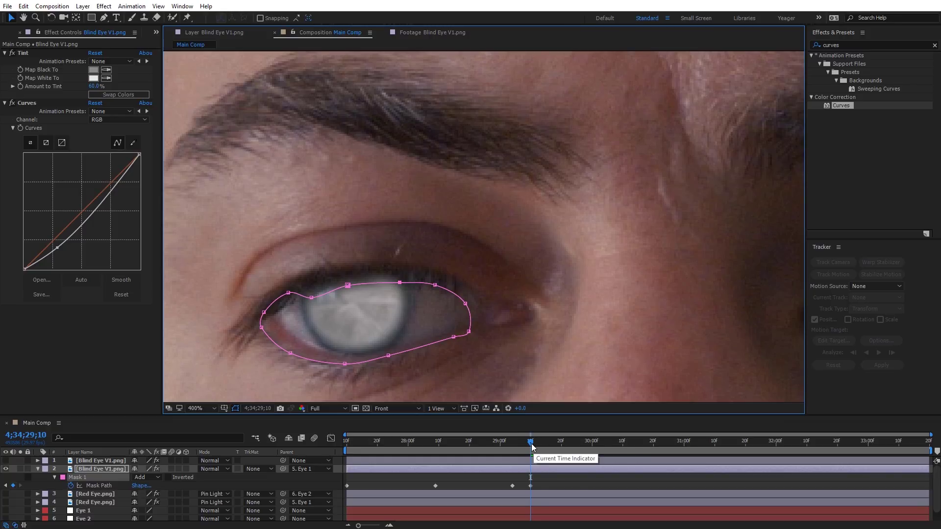
# Step: Reshape the mask's upper edge to the eyelid at one frame just before and one just after 30:00f
pyautogui.moveTo(532, 447); pyautogui.dragTo(611, 446)
pyautogui.moveTo(310, 283); pyautogui.dragTo(274, 282)
pyautogui.moveTo(363, 280); pyautogui.dragTo(364, 278)
pyautogui.moveTo(611, 443); pyautogui.dragTo(577, 444)
pyautogui.moveTo(339, 282); pyautogui.dragTo(338, 278)
# Step: Adjust the mask's upper points to the eyelid at 4;34;30;17 and again shortly after 31:00f
pyautogui.moveTo(577, 444); pyautogui.dragTo(645, 444)
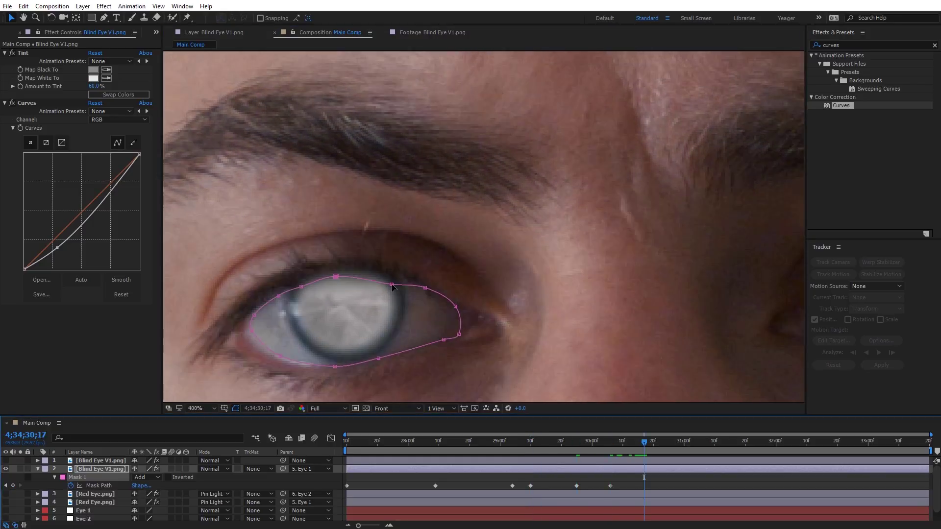
pyautogui.moveTo(391, 285); pyautogui.dragTo(393, 281)
pyautogui.moveTo(644, 444); pyautogui.dragTo(693, 445)
pyautogui.moveTo(437, 280); pyautogui.dragTo(437, 275)
pyautogui.moveTo(347, 285); pyautogui.dragTo(345, 280)
# Step: Raise the mask's upper edge to match the opening eyelid at three frames between 32:00f and 33:00f, including 4;34;32;23
pyautogui.moveTo(693, 444); pyautogui.dragTo(808, 448)
pyautogui.moveTo(393, 241); pyautogui.dragTo(398, 237)
pyautogui.moveTo(807, 444); pyautogui.dragTo(847, 446)
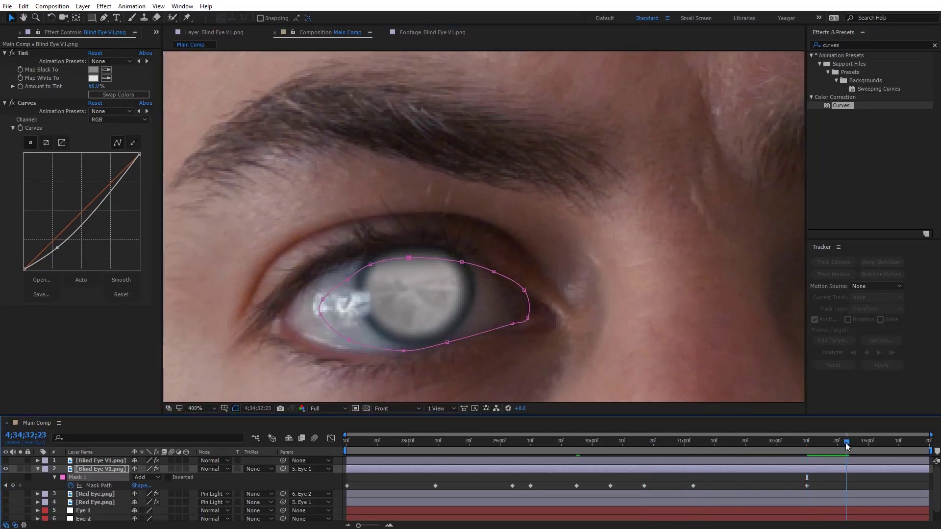
pyautogui.moveTo(409, 257); pyautogui.dragTo(410, 253)
pyautogui.moveTo(846, 445); pyautogui.dragTo(865, 445)
pyautogui.moveTo(393, 273); pyautogui.dragTo(392, 268)
# Step: Keyframe the mask path at 4;34;33;19 and play back the blind eye with the mask outline hidden
pyautogui.moveTo(865, 445); pyautogui.dragTo(926, 445)
pyautogui.scroll(-2, 484, 275)
pyautogui.click(236, 409)
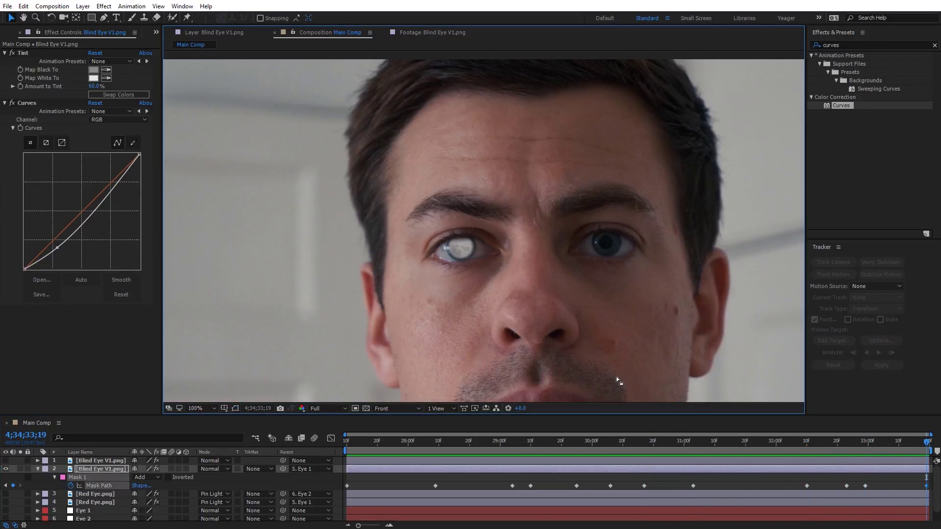
pyautogui.press('space')
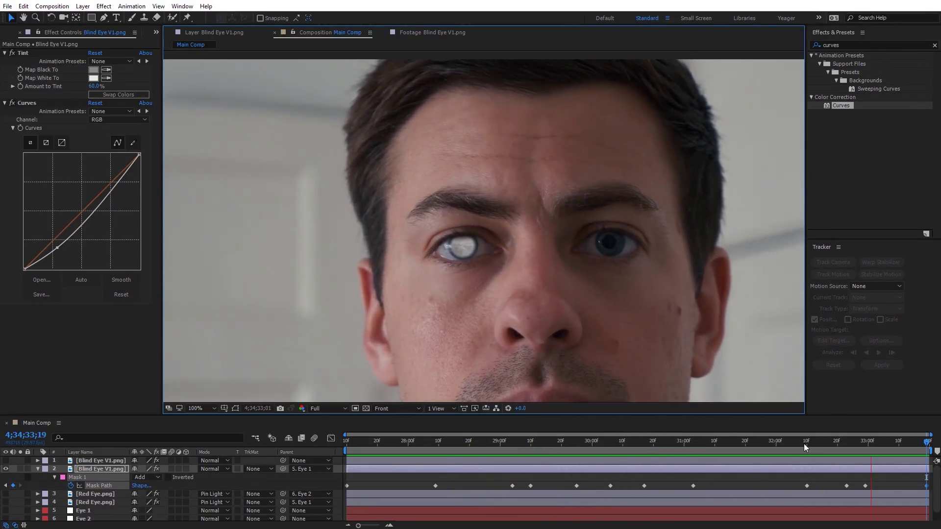
# Step: Set Mask 1's Mask Feather to 268 pixels and check the eye's edge at 4;34;31;06
pyautogui.moveTo(789, 440); pyautogui.dragTo(702, 441)
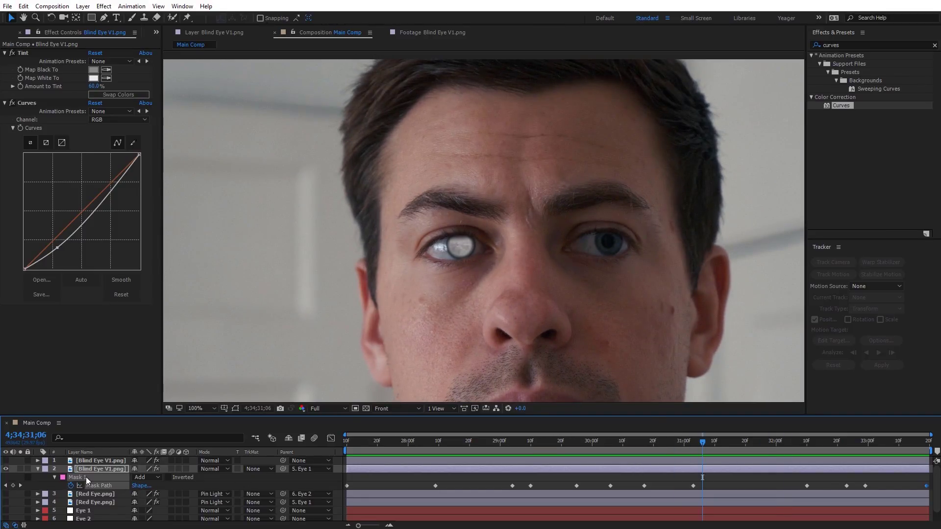
pyautogui.press('m')
pyautogui.press('m')
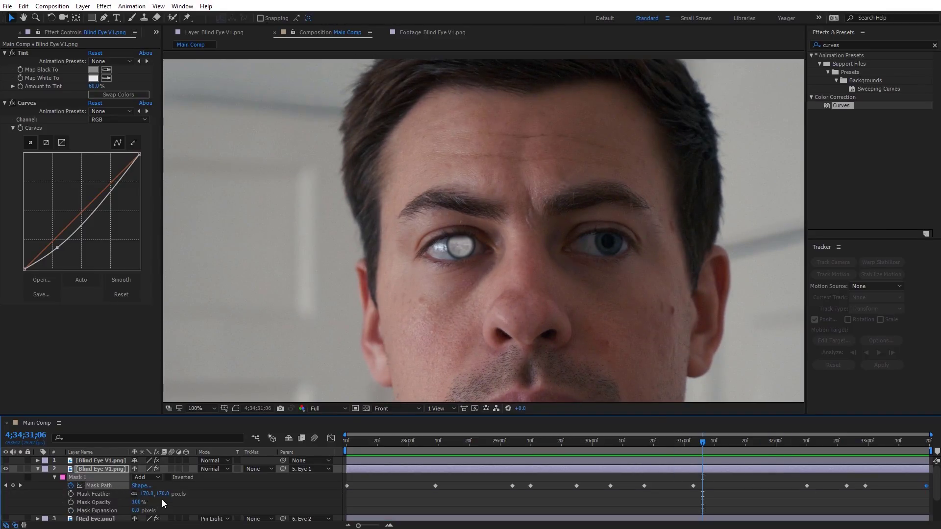
pyautogui.moveTo(162, 494); pyautogui.dragTo(216, 495)
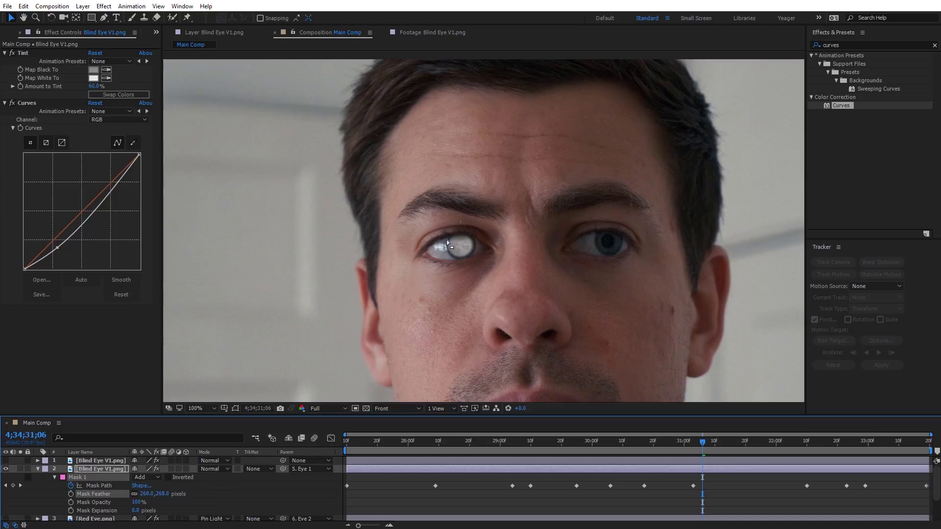
pyautogui.scroll(2, 463, 231)
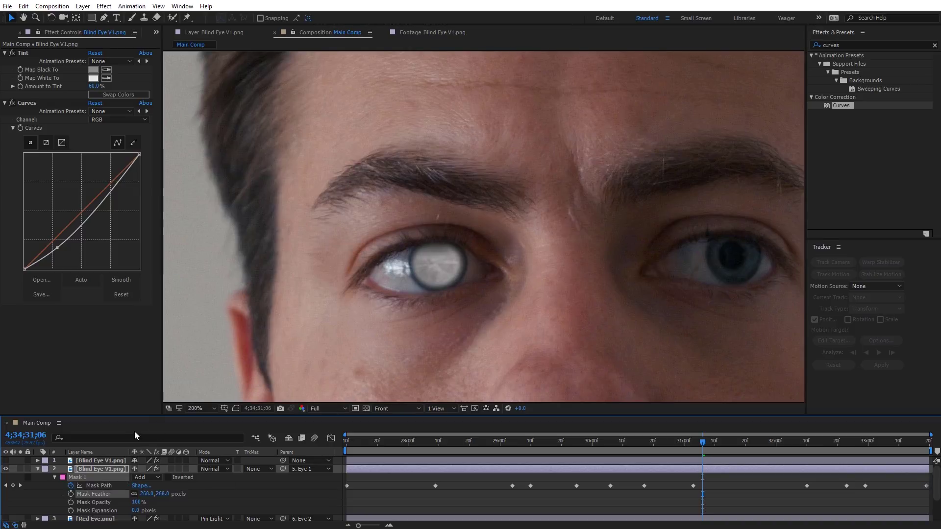
# Step: Set the opacity of the masked Blind Eye V1.png layer to 88%
pyautogui.click(96, 469)
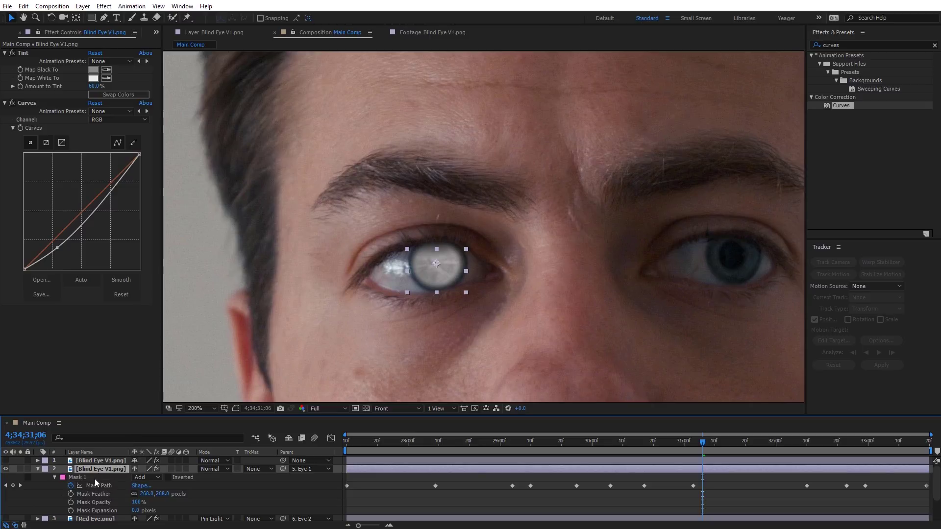
pyautogui.press('t')
pyautogui.click(134, 479)
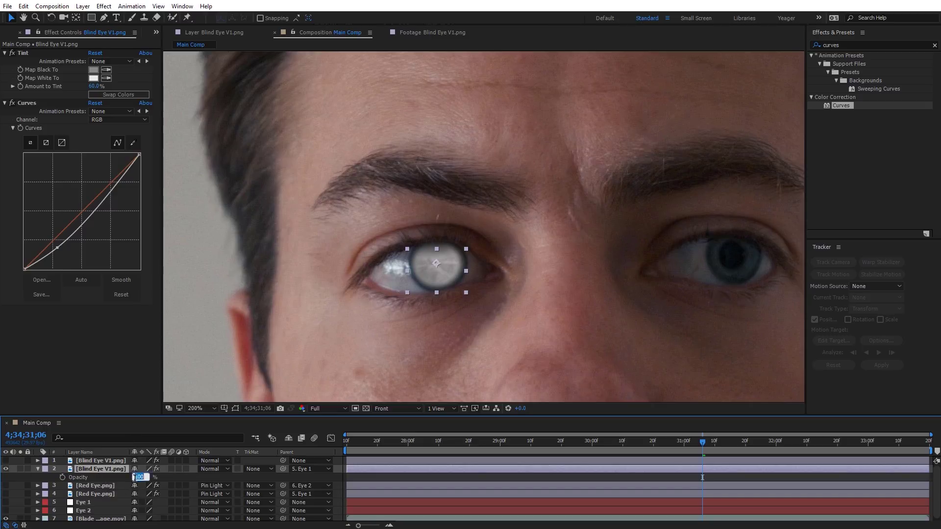
pyautogui.write('88')
pyautogui.press('Return')
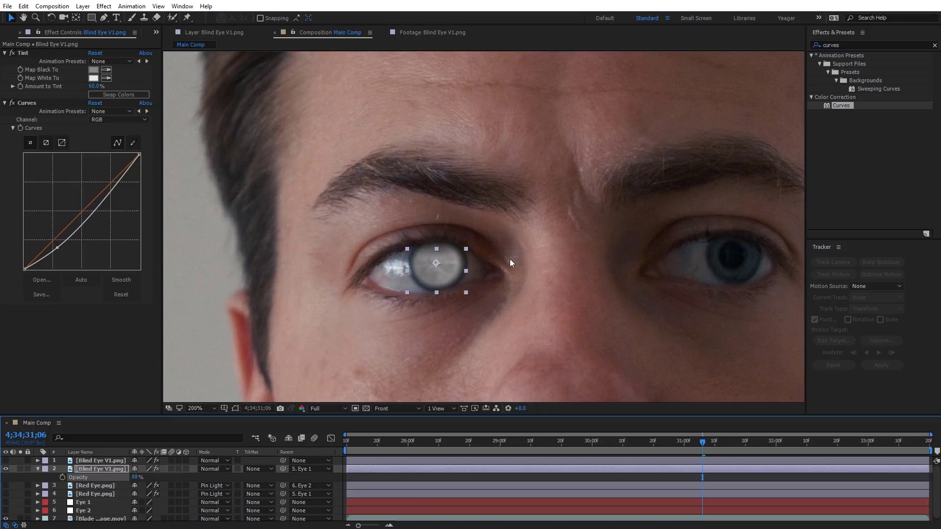
# Step: Unhide the duplicate Blind Eye V1.png layer and center it over the other eye's iris
pyautogui.press(',')
pyautogui.hotkey('ctrl', 'Up')
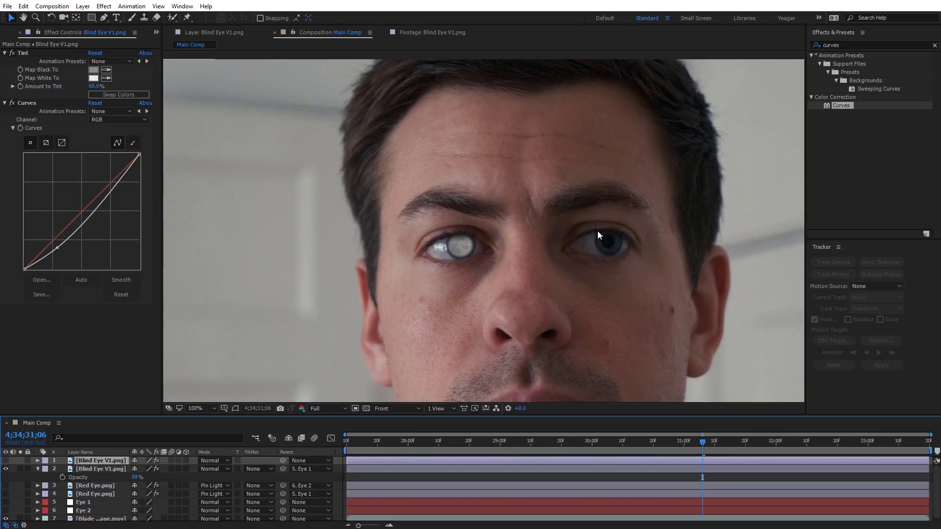
pyautogui.click(5, 460)
pyautogui.scroll(1, 675, 283)
pyautogui.moveTo(681, 278); pyautogui.dragTo(378, 214)
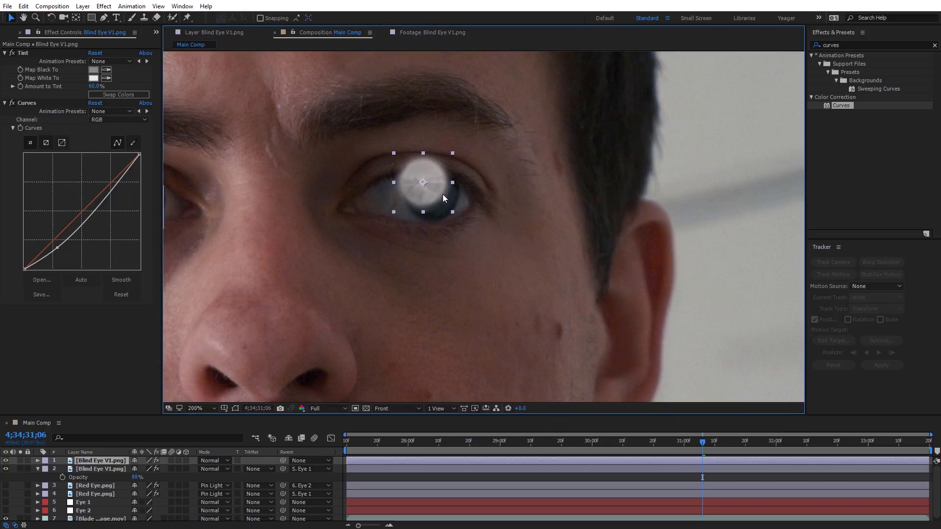
pyautogui.moveTo(428, 184); pyautogui.dragTo(438, 192)
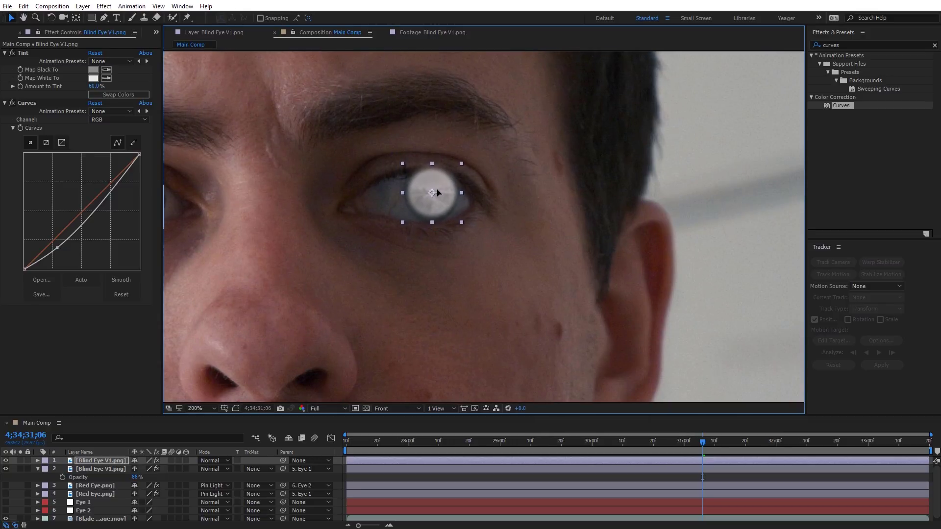
# Step: Set the Scale of the duplicate Blind Eye V1.png layer to 5.7%
pyautogui.press('s')
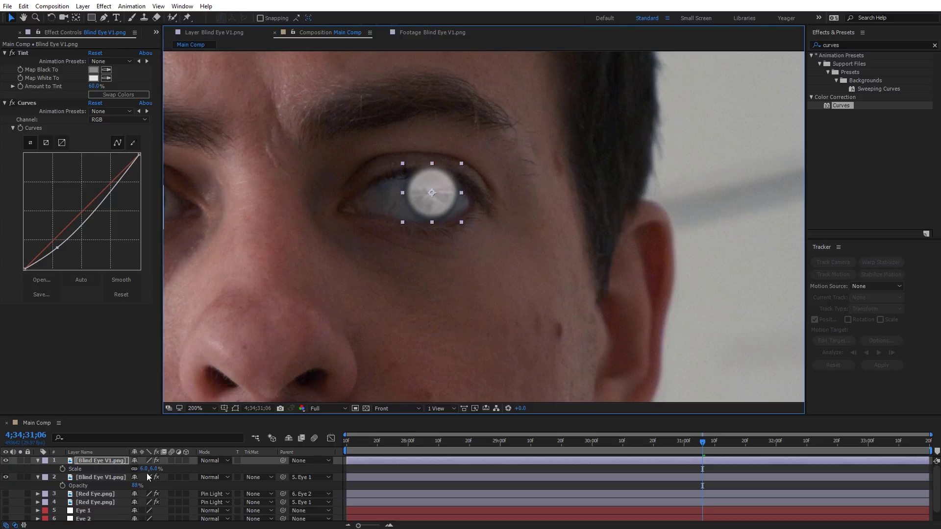
pyautogui.click(151, 470)
pyautogui.write('5.8')
pyautogui.press('Return')
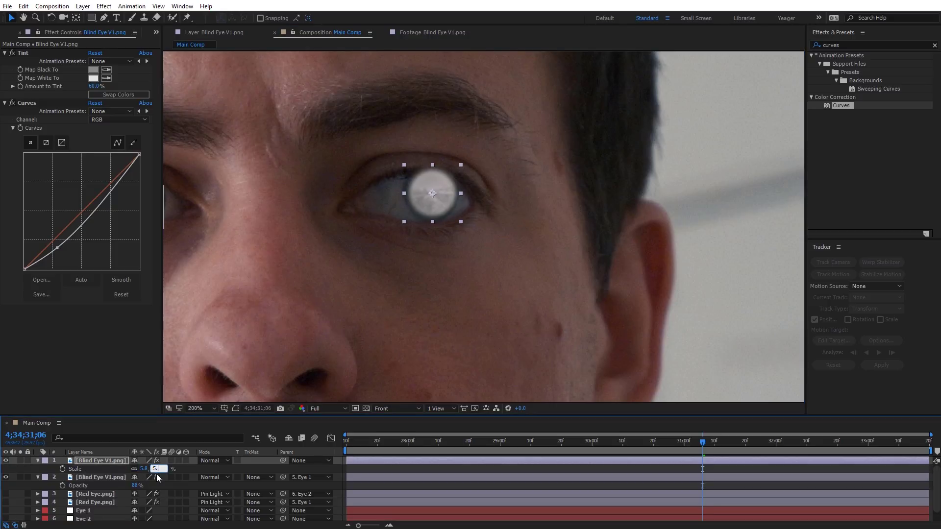
pyautogui.write('7')
pyautogui.press('Return')
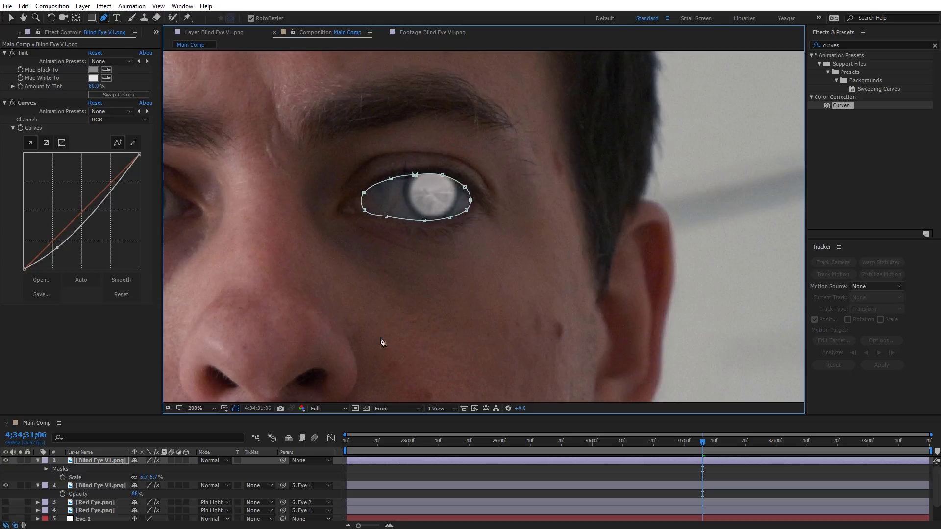
# Step: Keyframe the mask path of the Blind Eye V1.png layer parented to Eye 2 so it follows the eyelids through the clip
pyautogui.press('.')
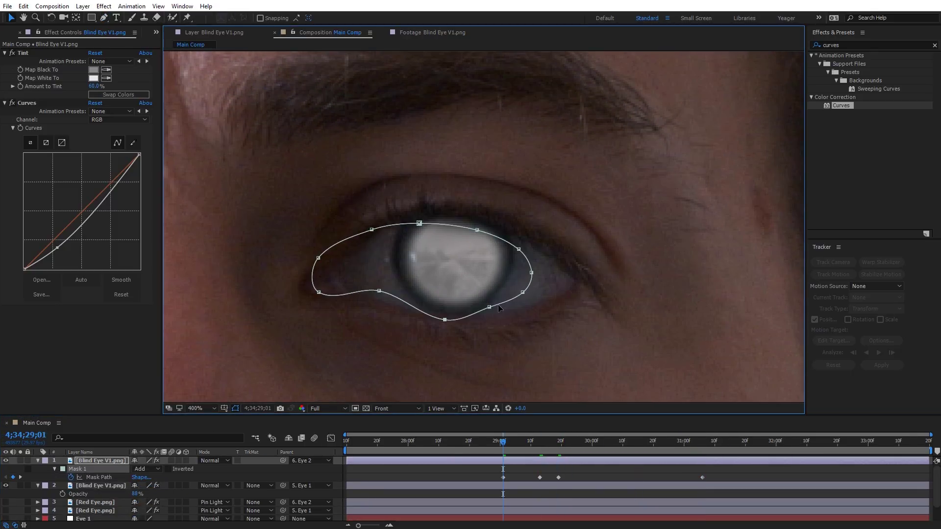
pyautogui.moveTo(500, 447); pyautogui.dragTo(358, 450)
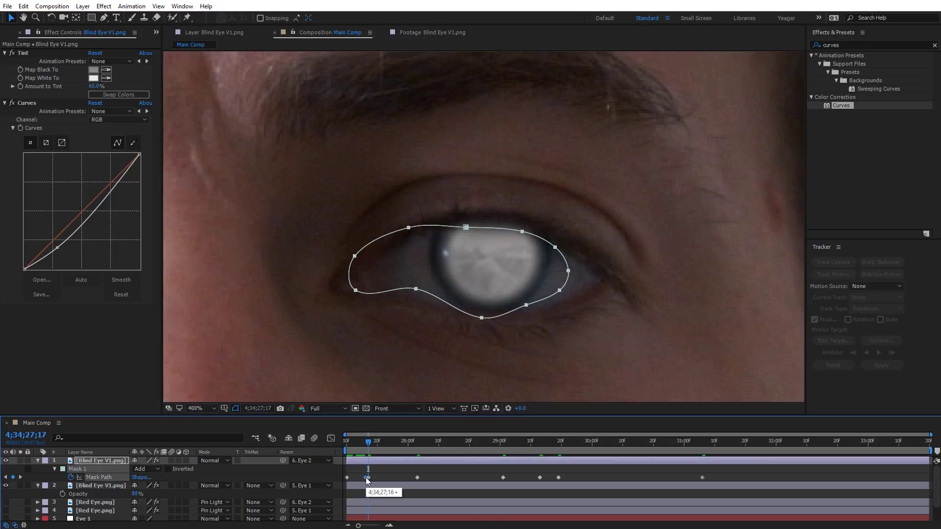
pyautogui.moveTo(706, 450); pyautogui.dragTo(814, 452)
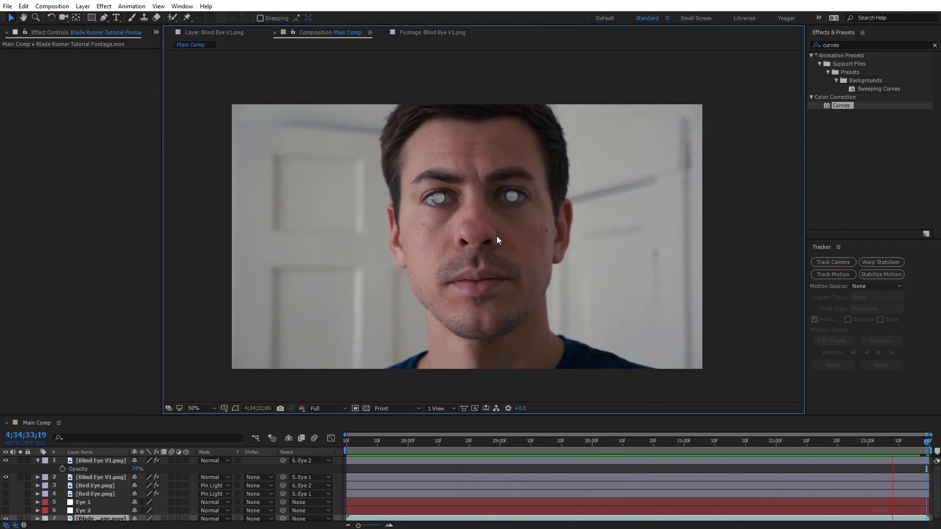
# Step: Review both blind eyes around 4;34;28;00 and collapse the top Blind Eye V1.png layer's properties
pyautogui.click(490, 443)
pyautogui.moveTo(492, 445); pyautogui.dragTo(408, 443)
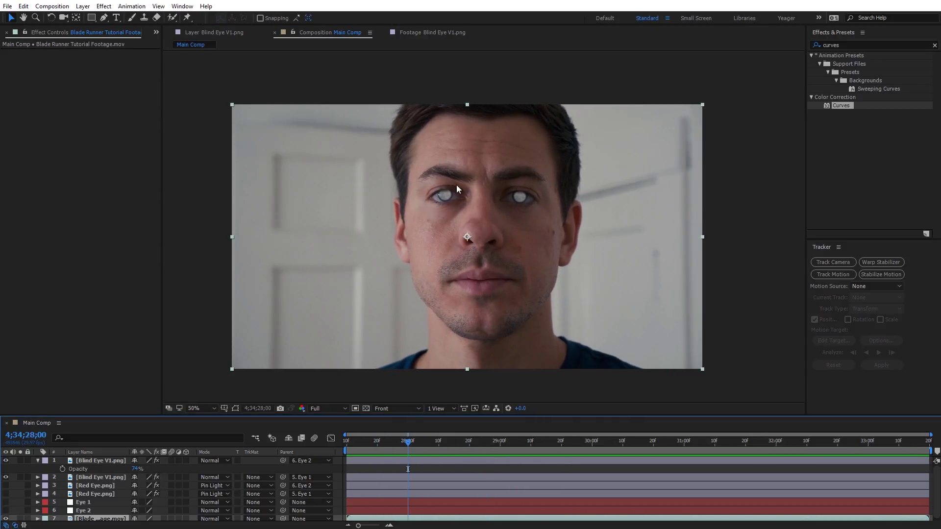
pyautogui.scroll(2, 441, 230)
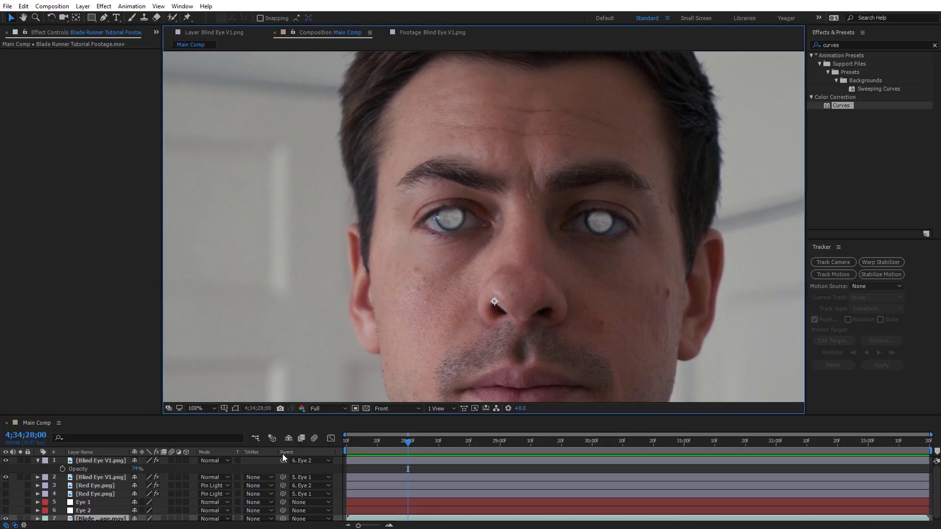
pyautogui.click(38, 461)
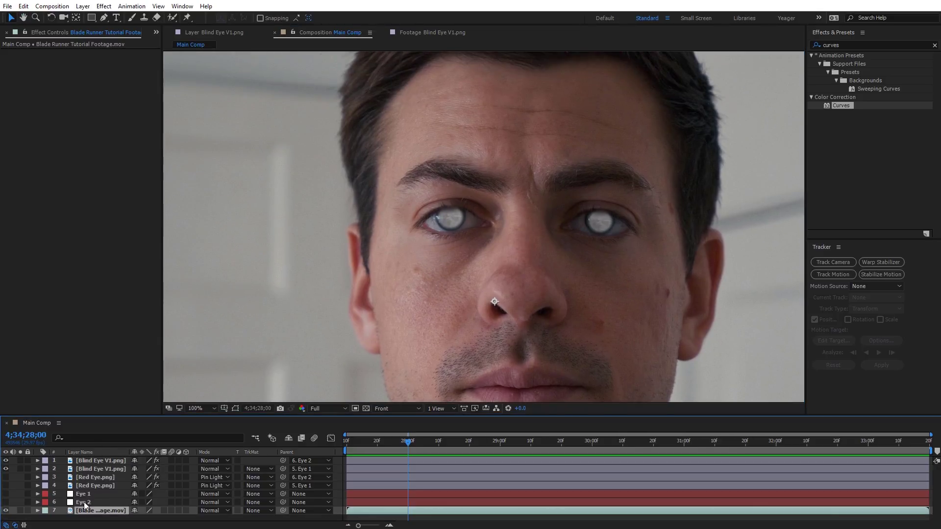
# Step: Try replacing the Blind Eye V1.png layer parented to Eye 1 with Blind Eye V2.png, and undo the replacement
pyautogui.click(89, 469)
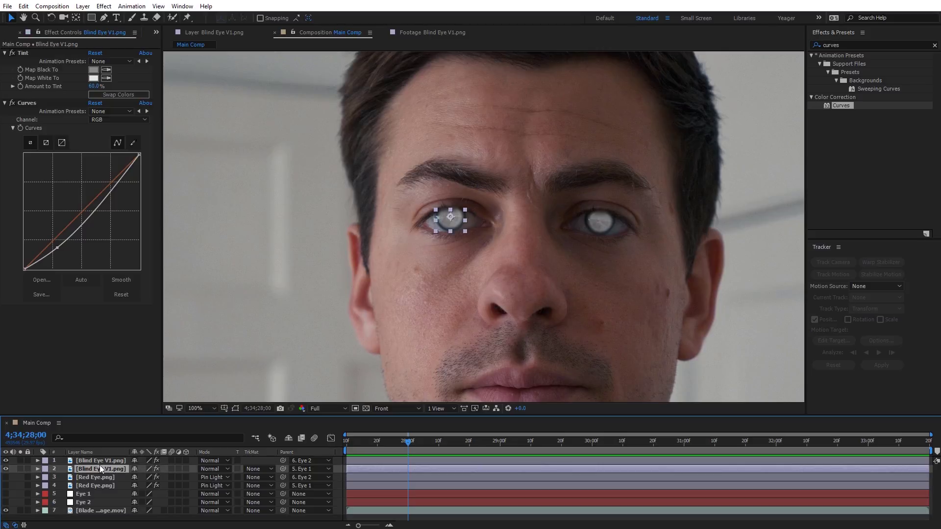
pyautogui.click(157, 33)
pyautogui.click(180, 45)
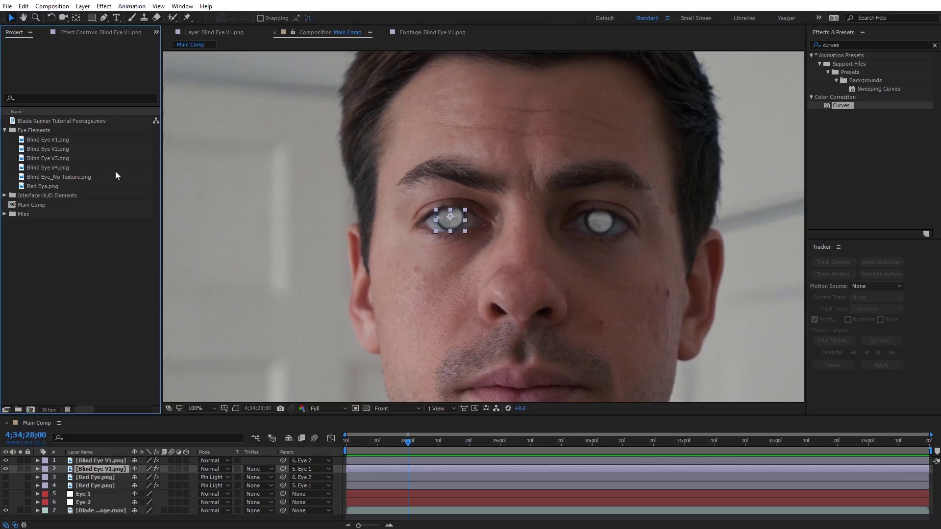
pyautogui.click(93, 469)
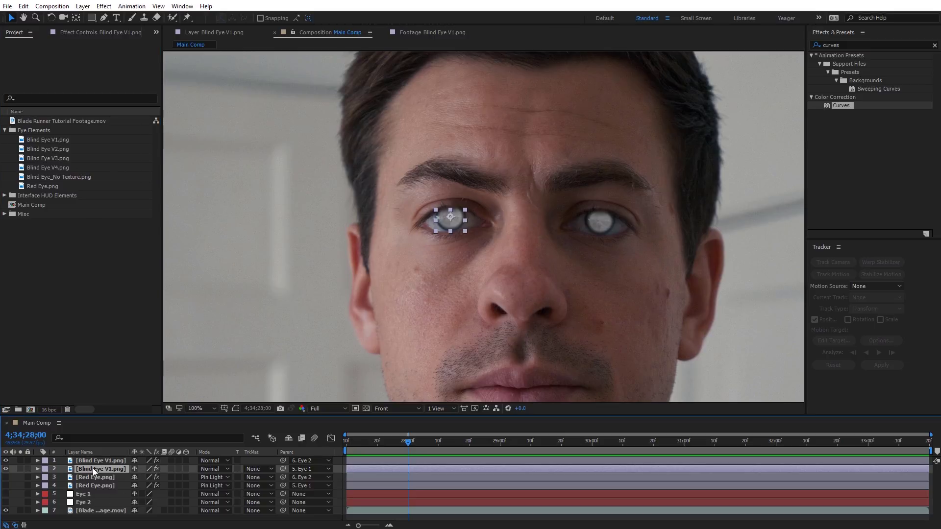
pyautogui.click(49, 151)
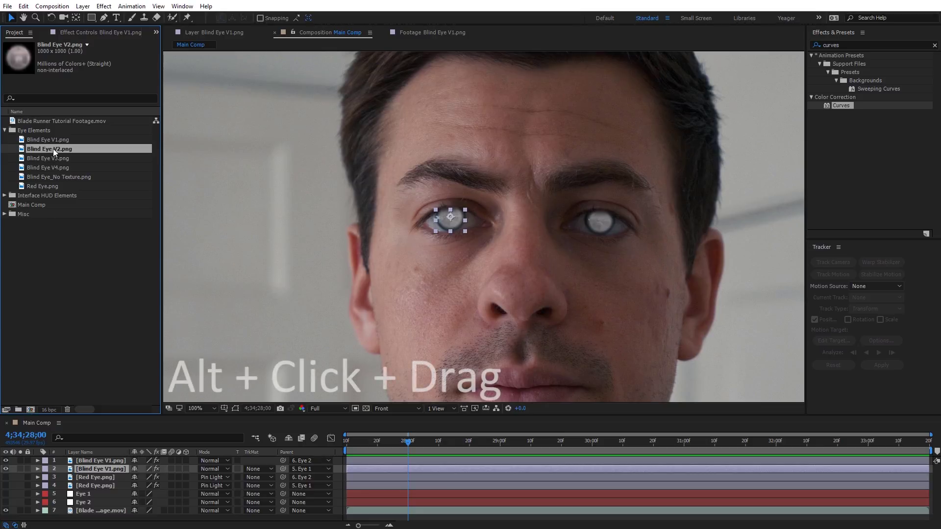
pyautogui.moveTo(48, 149); pyautogui.dragTo(97, 469)
pyautogui.click(443, 252)
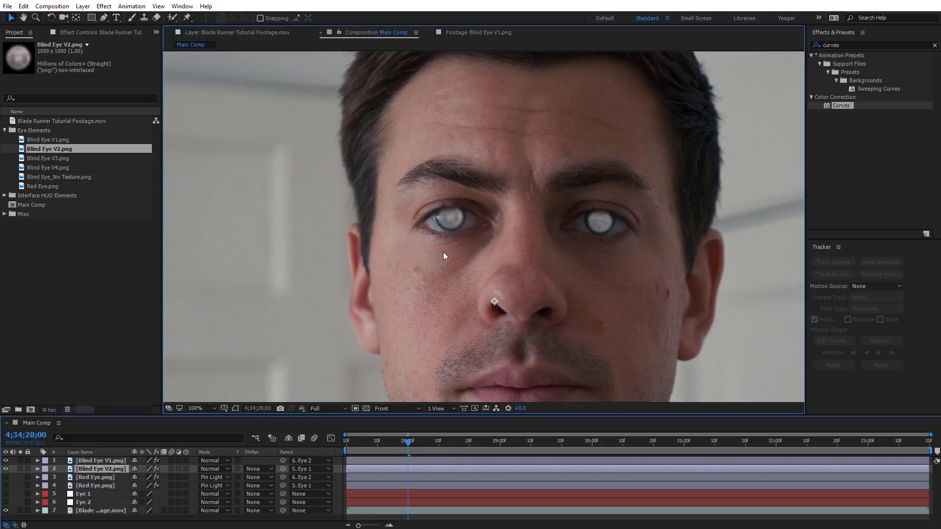
pyautogui.scroll(2, 476, 213)
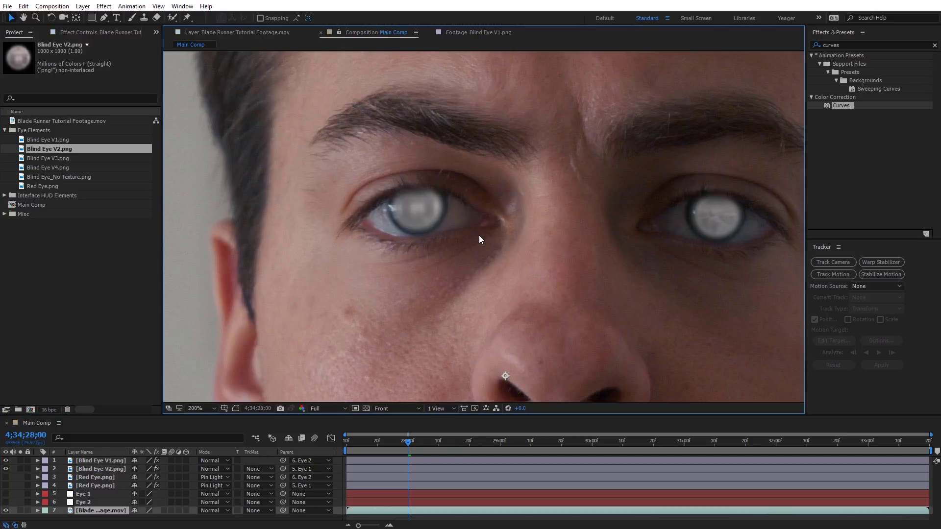
pyautogui.scroll(-2, 478, 234)
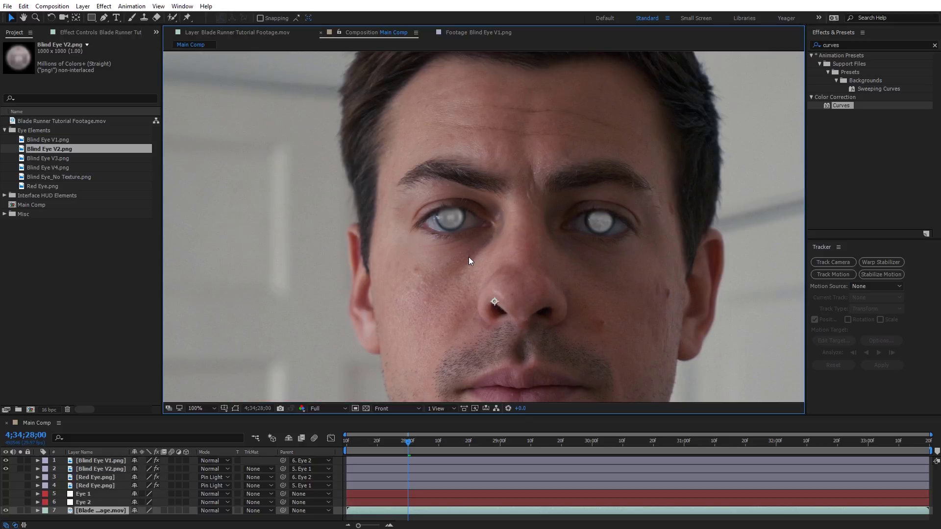
pyautogui.hotkey('ctrl', 'z')
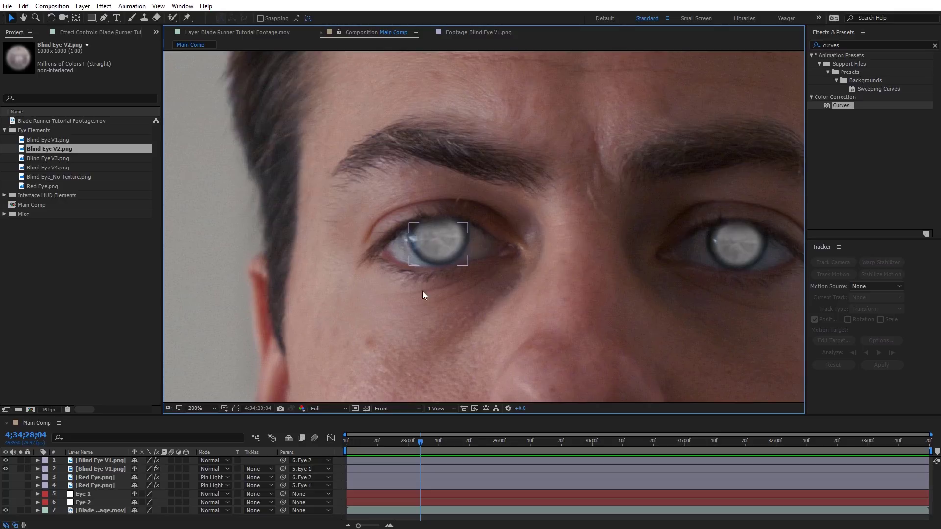
# Step: Duplicate the Blade Runner Tutorial Footage.mov layer, placing the copy soloed above all other layers
pyautogui.click(95, 512)
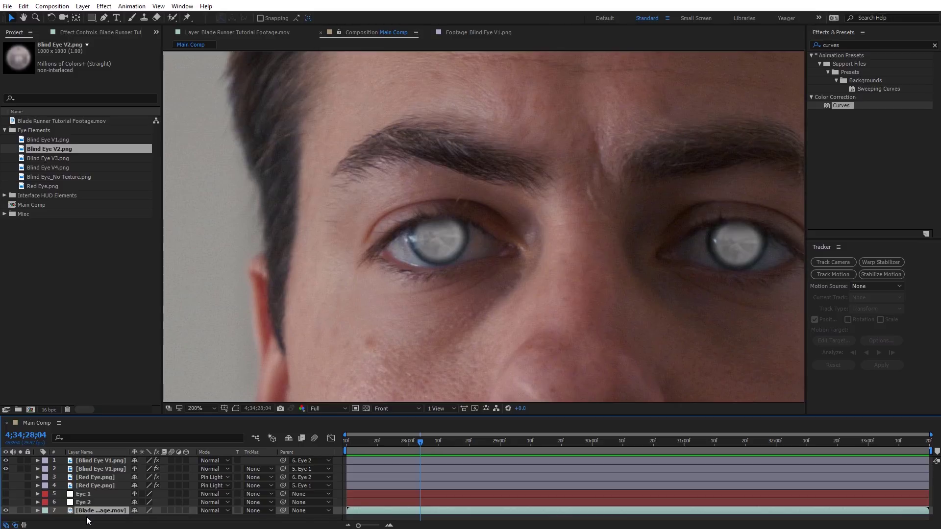
pyautogui.hotkey('ctrl', 'd')
pyautogui.moveTo(88, 512); pyautogui.dragTo(92, 461)
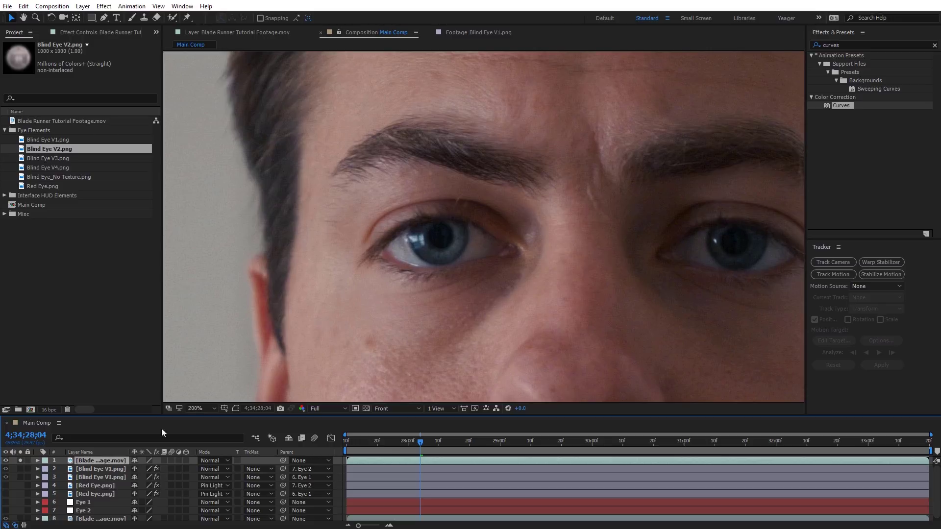
# Step: Draw a closed RotoBezier mask on the duplicated footage around the window reflection in the eye parented to Eye 1
pyautogui.click(104, 19)
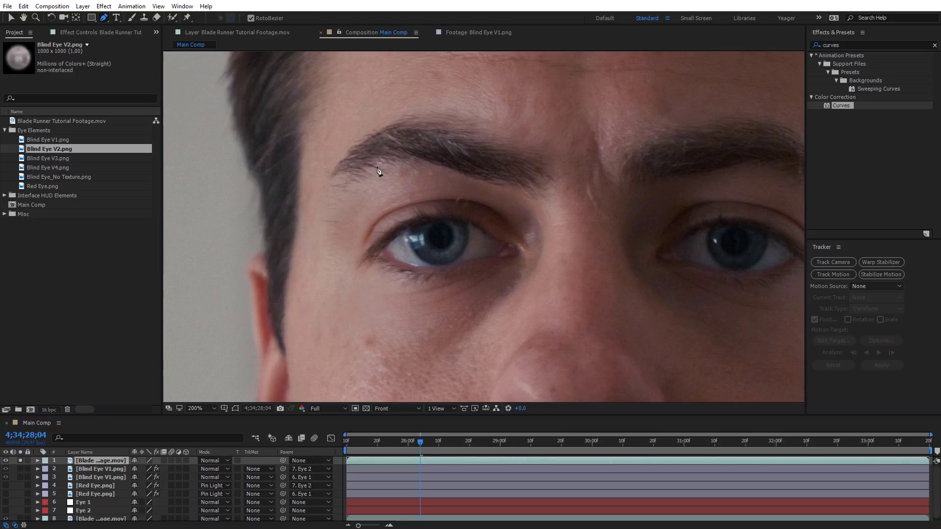
pyautogui.scroll(2, 431, 257)
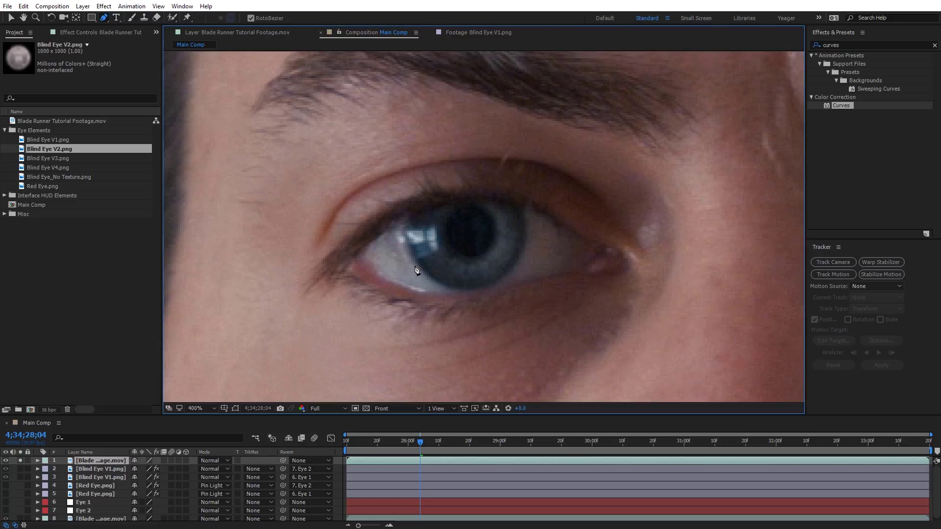
pyautogui.click(415, 265)
pyautogui.click(427, 260)
pyautogui.click(442, 246)
pyautogui.click(440, 230)
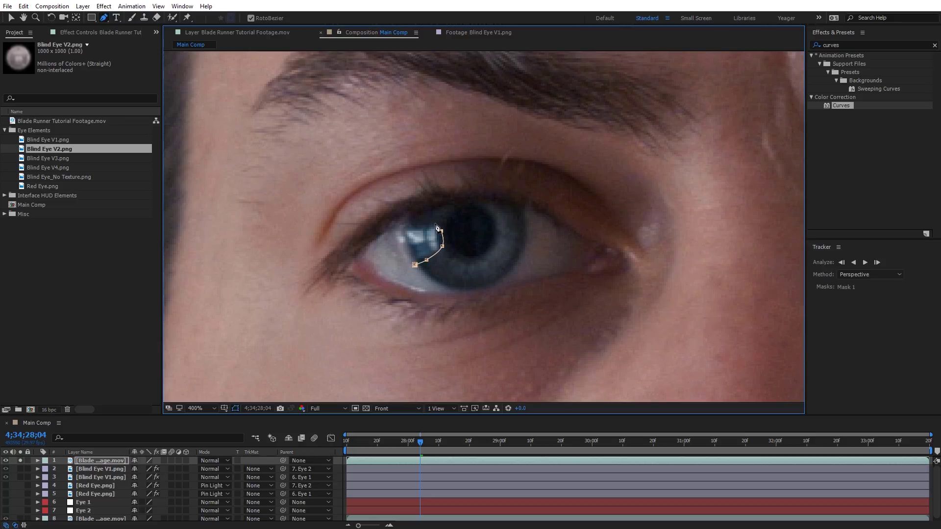
pyautogui.click(432, 222)
pyautogui.click(405, 225)
pyautogui.click(392, 233)
pyautogui.click(381, 246)
pyautogui.click(386, 260)
pyautogui.click(414, 265)
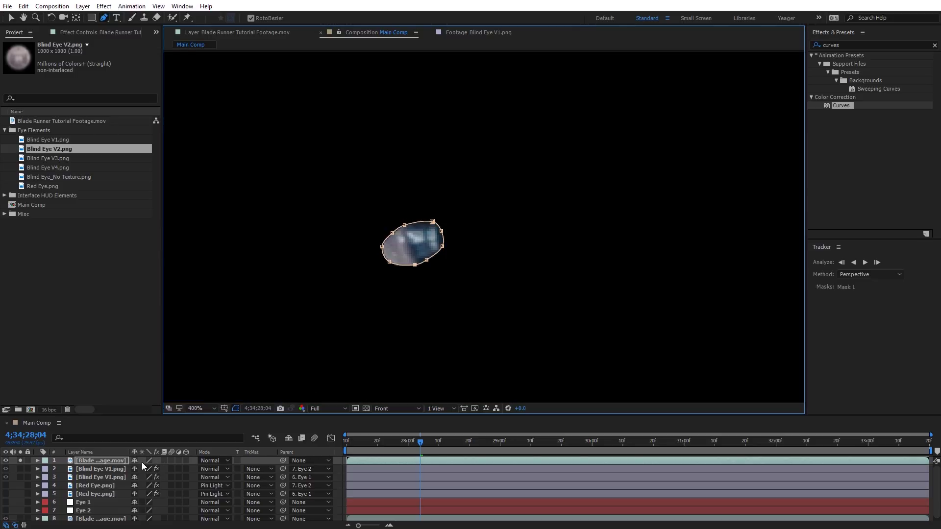
# Step: Set Mask 1's mode to None and start keyframing its Mask Path at 4;34;28;04
pyautogui.press('m')
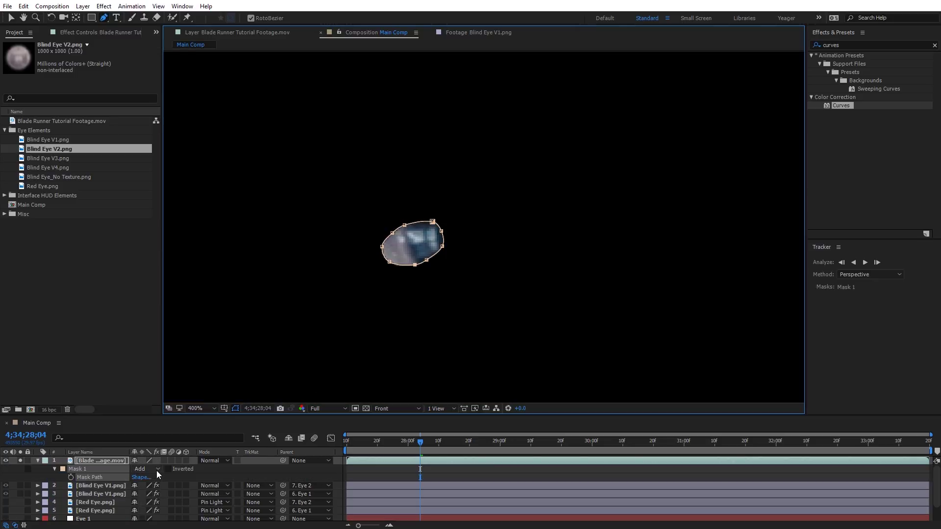
pyautogui.click(156, 471)
pyautogui.click(164, 477)
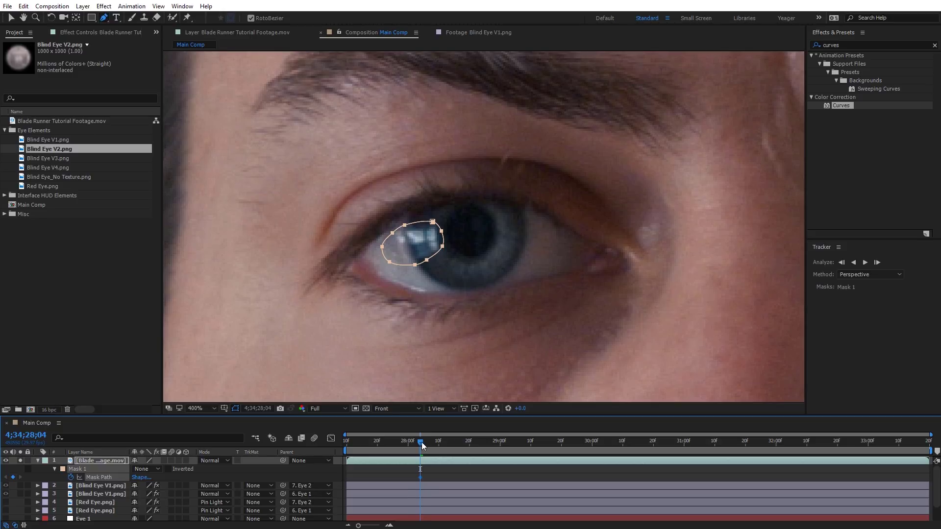
# Step: Keyframe Mask 1's path throughout the clip so it follows the moving reflection in the eye
pyautogui.moveTo(422, 442); pyautogui.dragTo(442, 443)
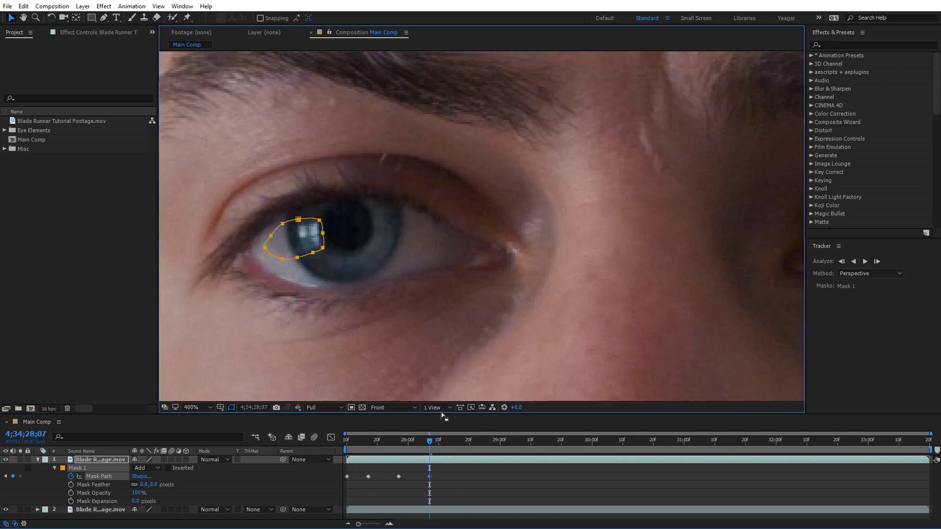
pyautogui.moveTo(466, 444); pyautogui.dragTo(512, 445)
pyautogui.moveTo(611, 444); pyautogui.dragTo(767, 445)
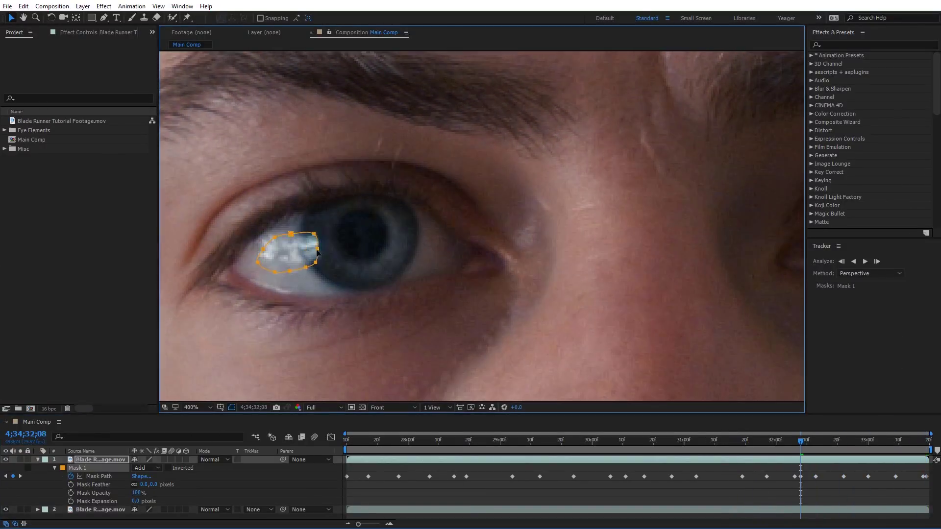
pyautogui.moveTo(800, 443); pyautogui.dragTo(380, 443)
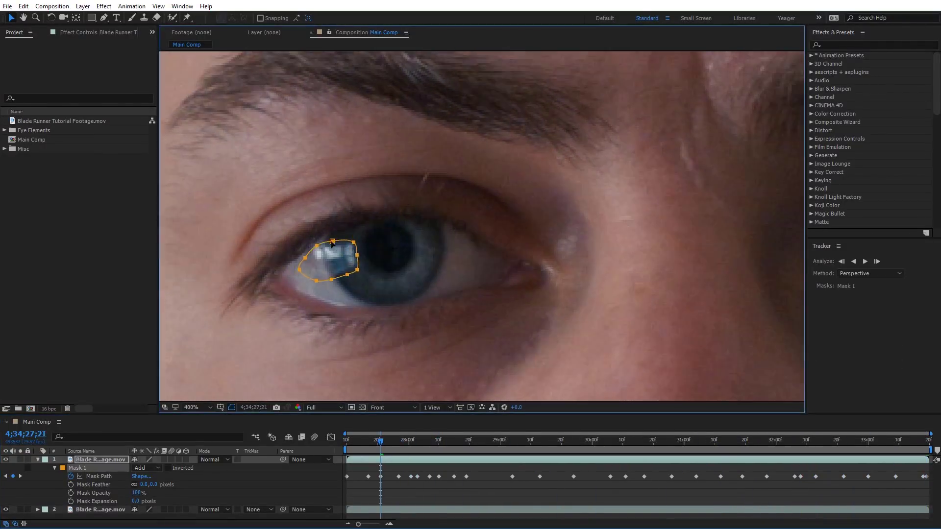
# Step: Examine the masked Reflect layer over the blind eye and soloed, between 4;34;28;03 and 4;34;27;18
pyautogui.scroll(-3, 332, 244)
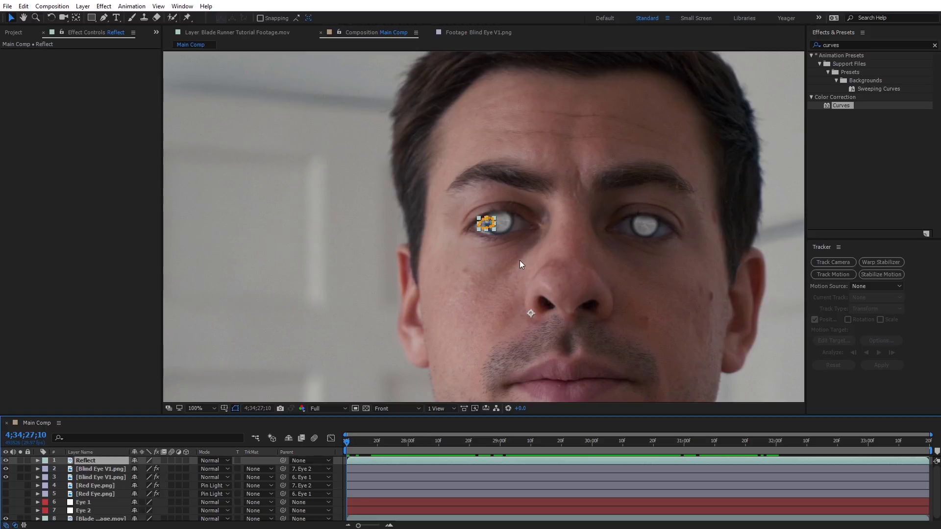
pyautogui.scroll(4, 519, 260)
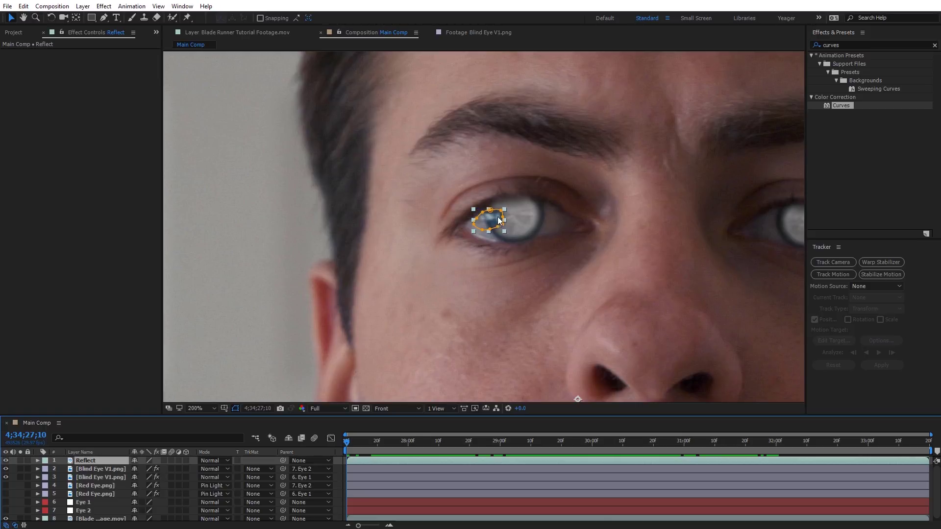
pyautogui.scroll(2, 499, 220)
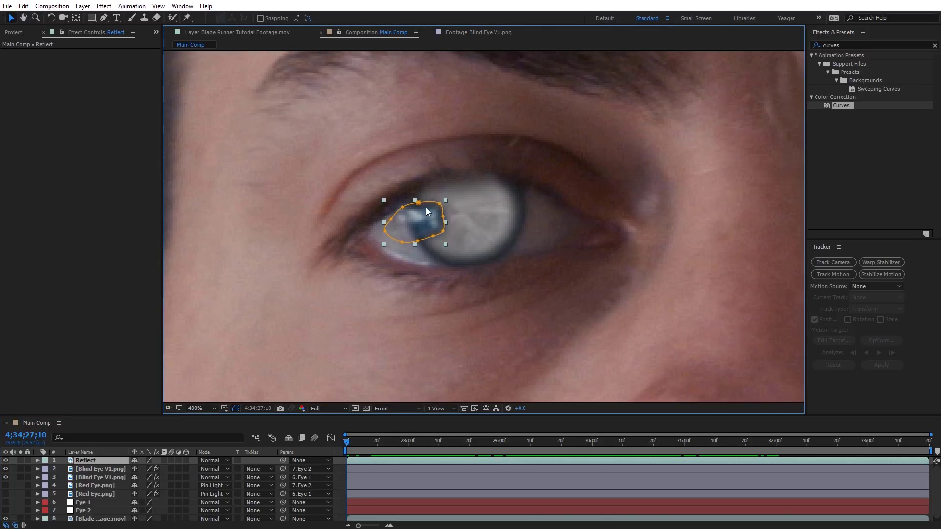
pyautogui.moveTo(354, 444); pyautogui.dragTo(417, 443)
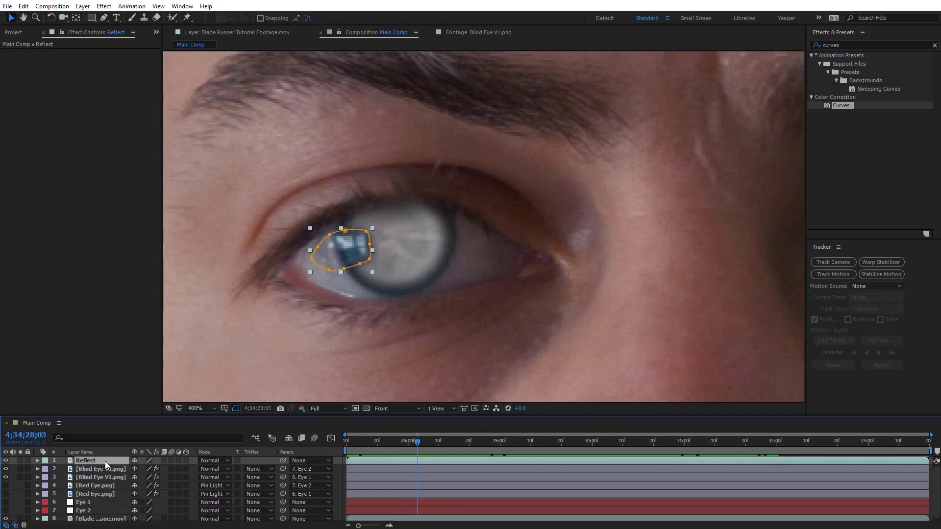
pyautogui.click(20, 461)
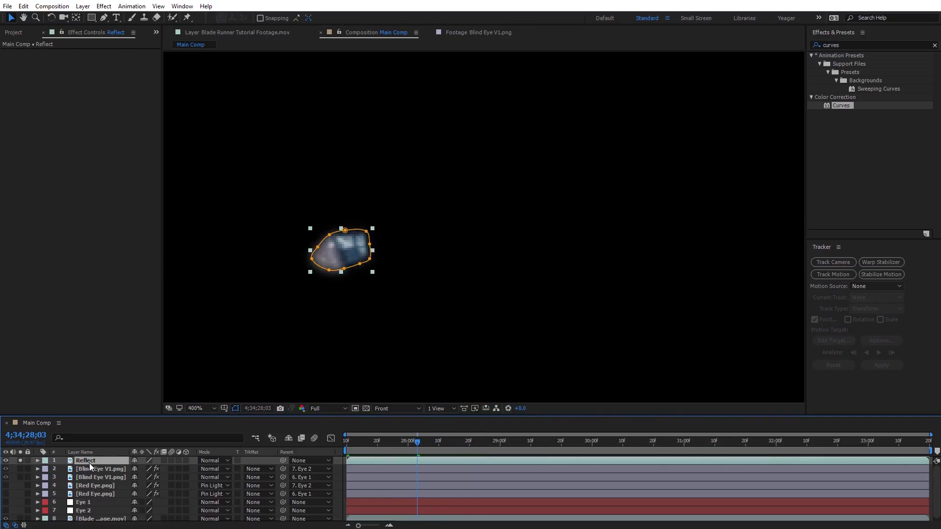
pyautogui.moveTo(417, 446); pyautogui.dragTo(371, 445)
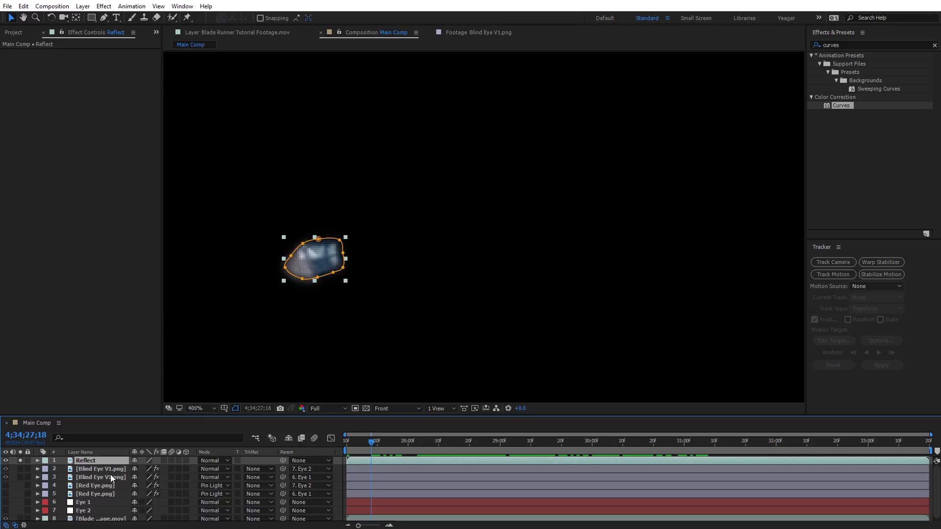
pyautogui.click(21, 461)
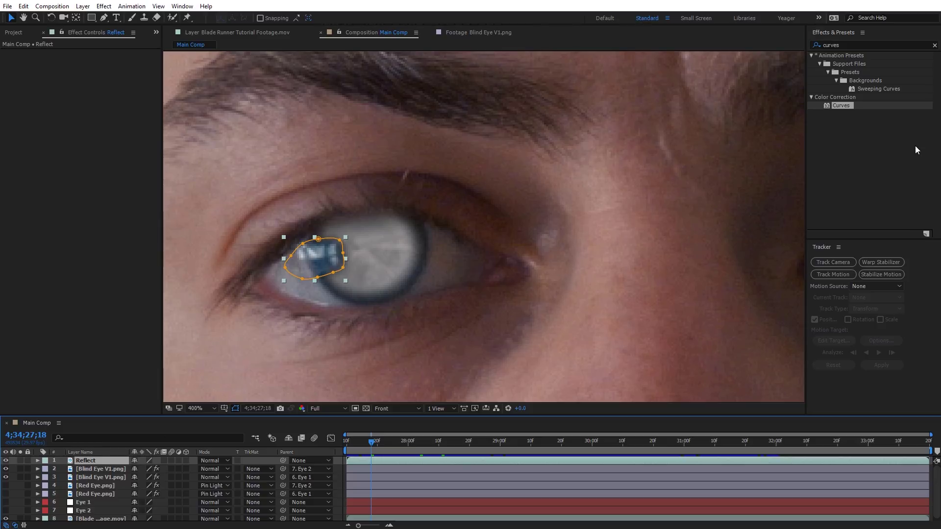
# Step: Apply Curves to the Reflect layer and shape a steep RGB S-curve that crushes the shadows and brightens the window highlights
pyautogui.moveTo(846, 108); pyautogui.dragTo(324, 255)
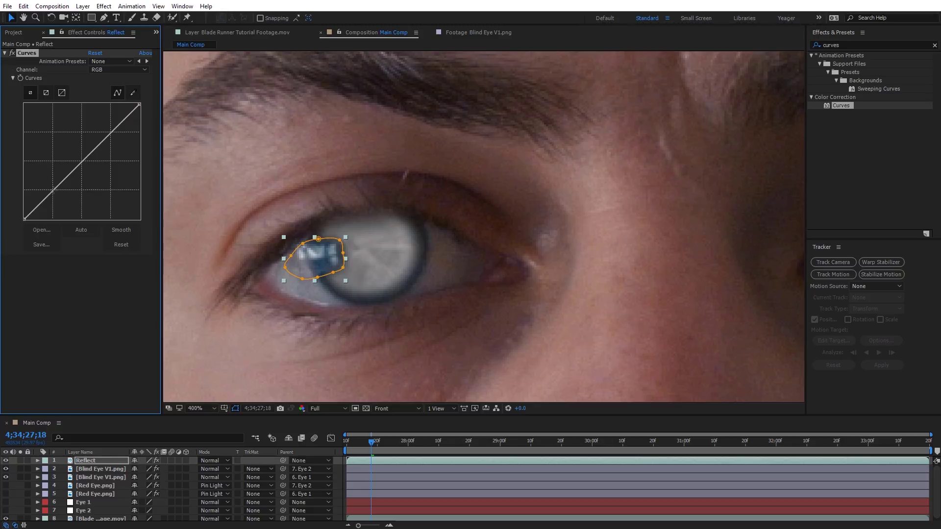
pyautogui.moveTo(54, 189); pyautogui.dragTo(77, 217)
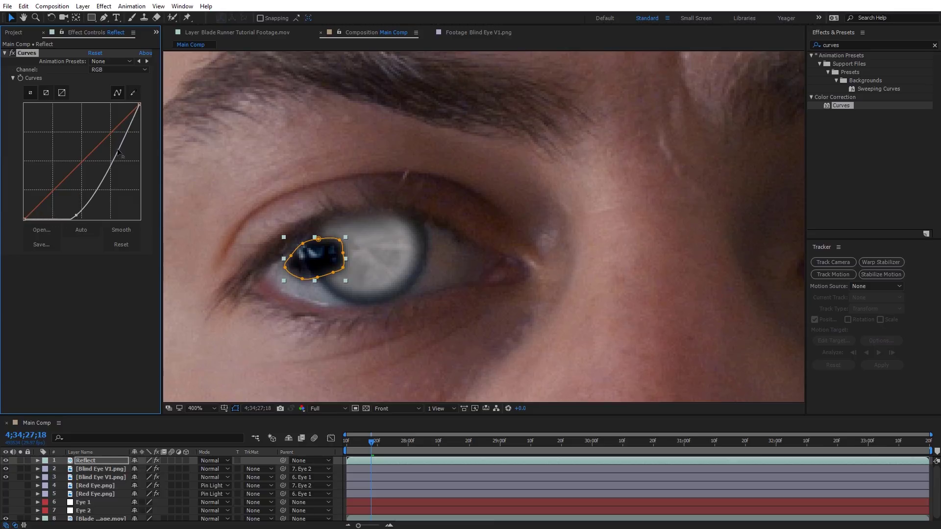
pyautogui.moveTo(118, 151); pyautogui.dragTo(94, 132)
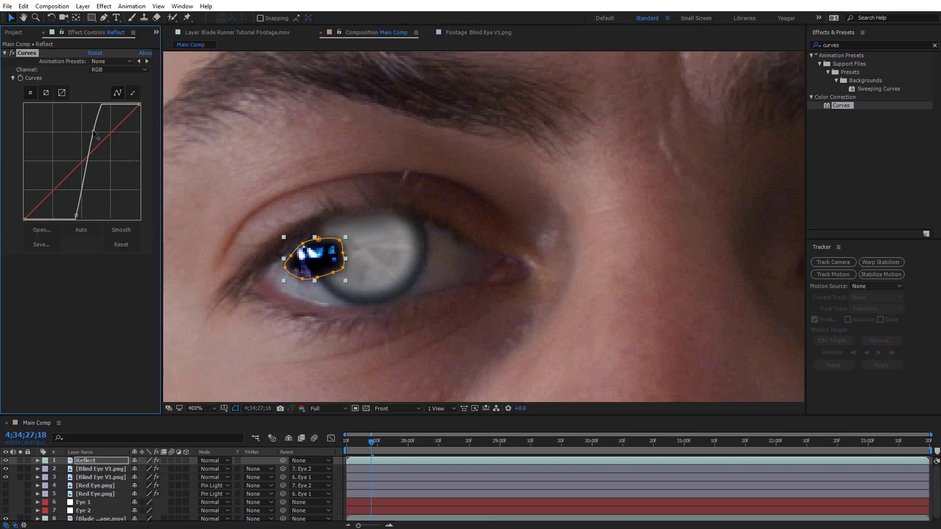
pyautogui.moveTo(77, 216); pyautogui.dragTo(73, 217)
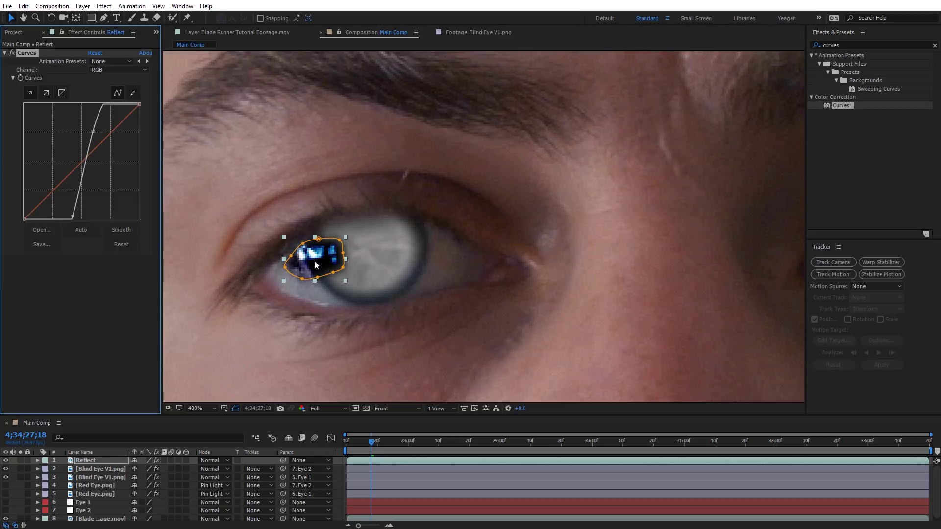
# Step: Apply Tint to the Reflect layer to desaturate it and set its blending mode to Add
pyautogui.click(830, 45)
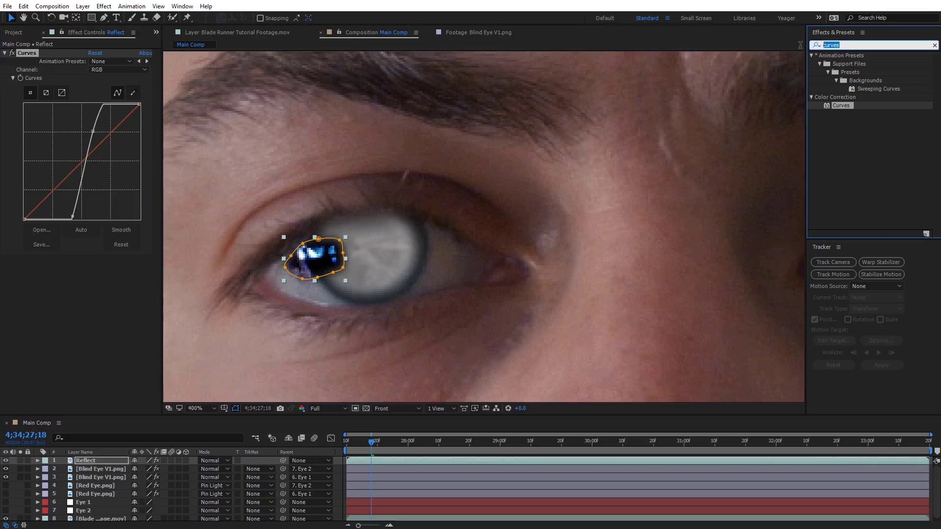
pyautogui.write('tint')
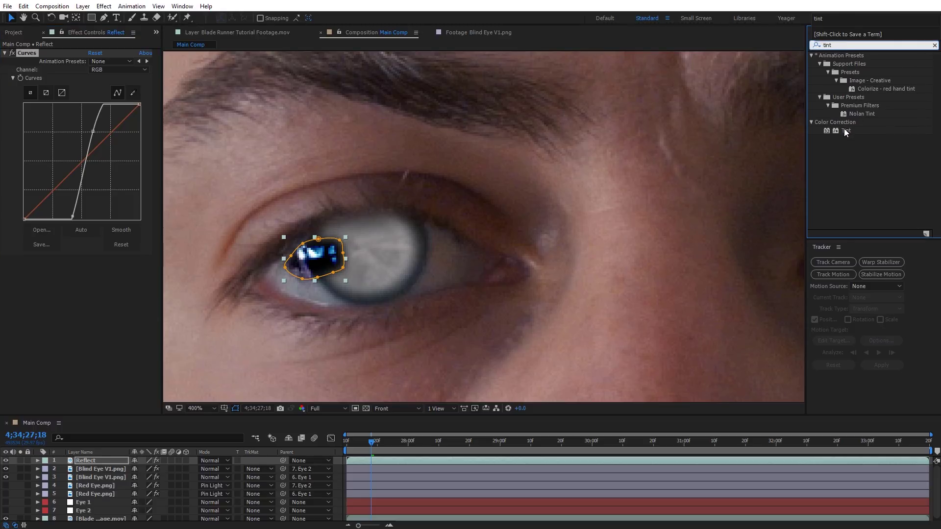
pyautogui.moveTo(846, 130); pyautogui.dragTo(118, 295)
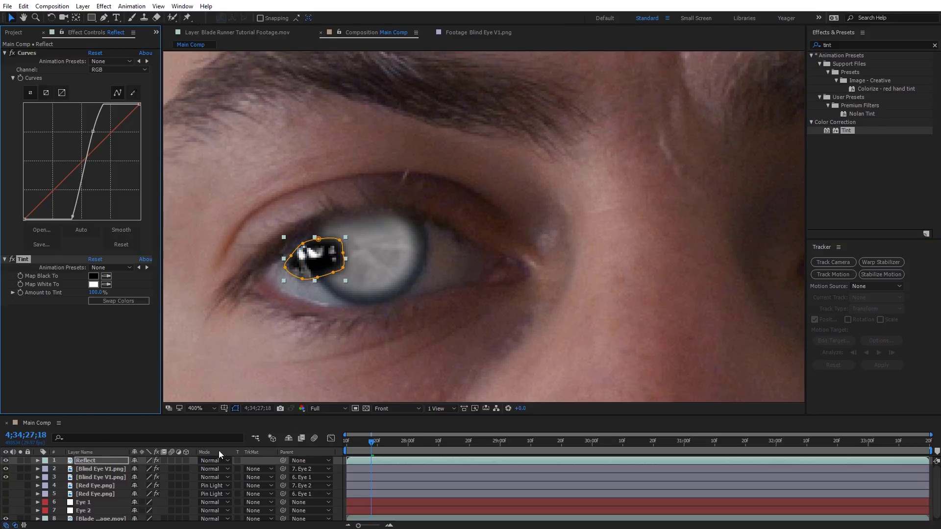
pyautogui.click(211, 462)
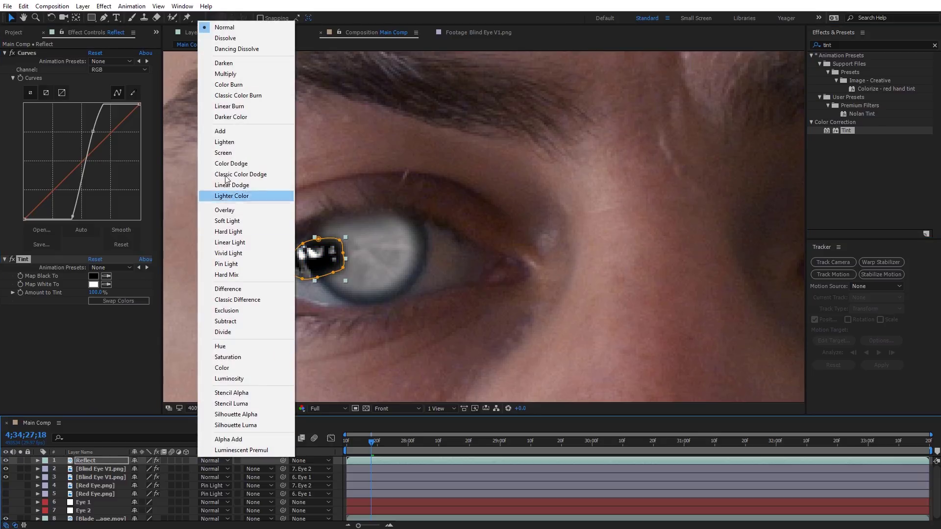
pyautogui.click(232, 132)
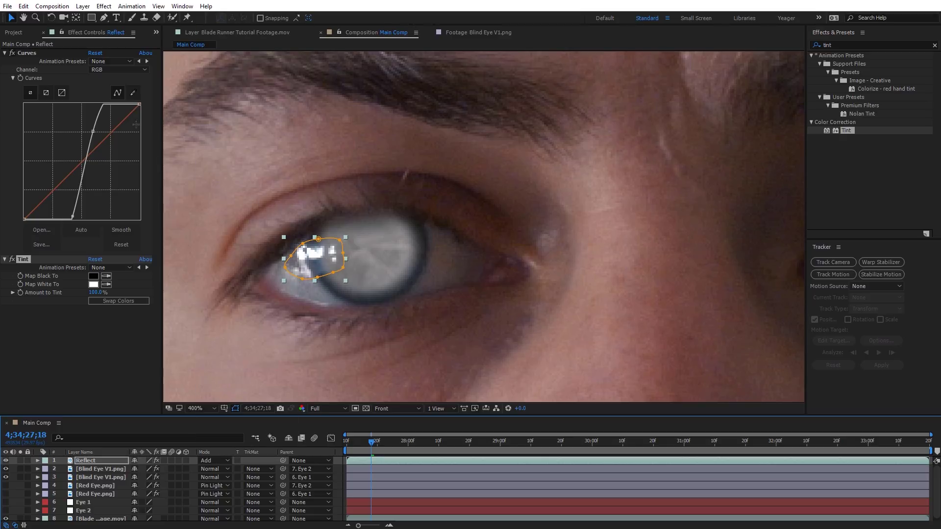
# Step: Soften the Reflect layer's RGB curve in the highlights and shadows, and set its opacity to 50%
pyautogui.moveTo(92, 131); pyautogui.dragTo(105, 131)
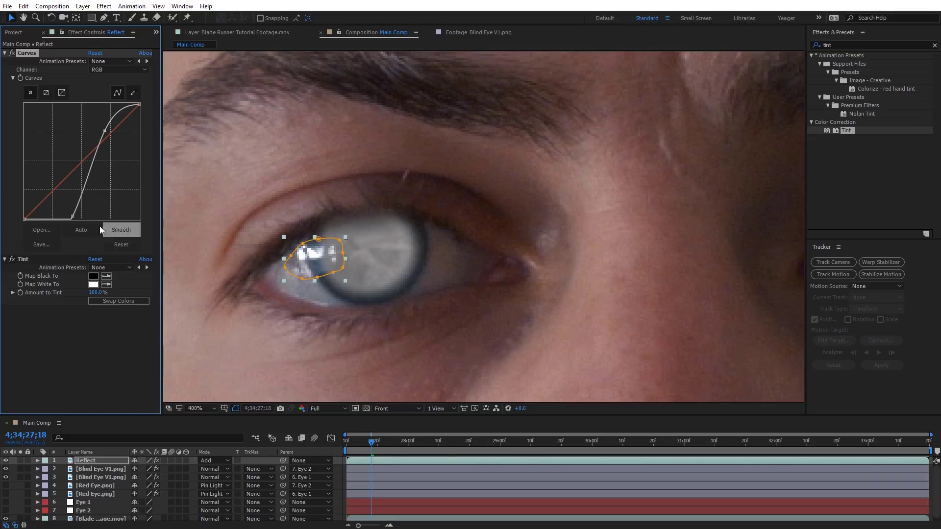
pyautogui.moveTo(72, 217); pyautogui.dragTo(68, 218)
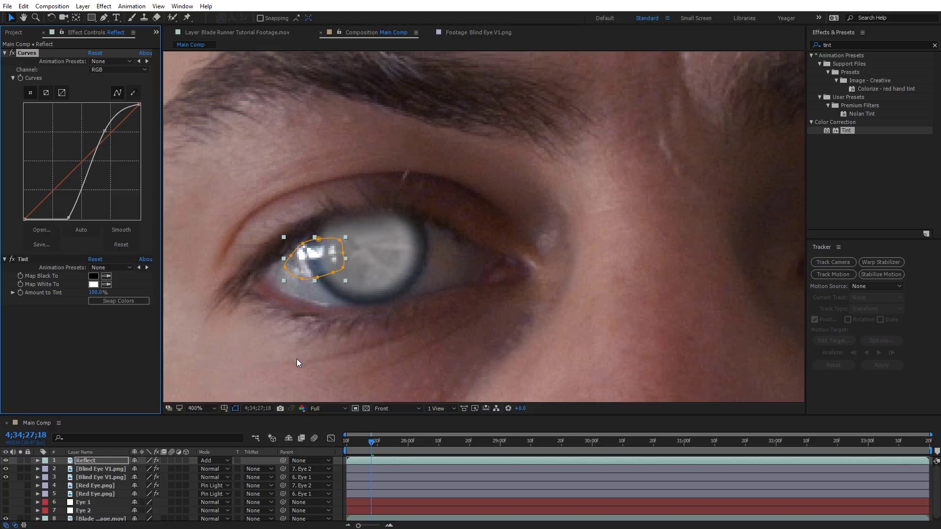
pyautogui.press('t')
pyautogui.moveTo(140, 472); pyautogui.dragTo(112, 459)
# Step: Examine the blended reflection over the blind eye, up close and in the full frame, between 4;34;27;18 and 4;34;28;24
pyautogui.scroll(-6, 358, 272)
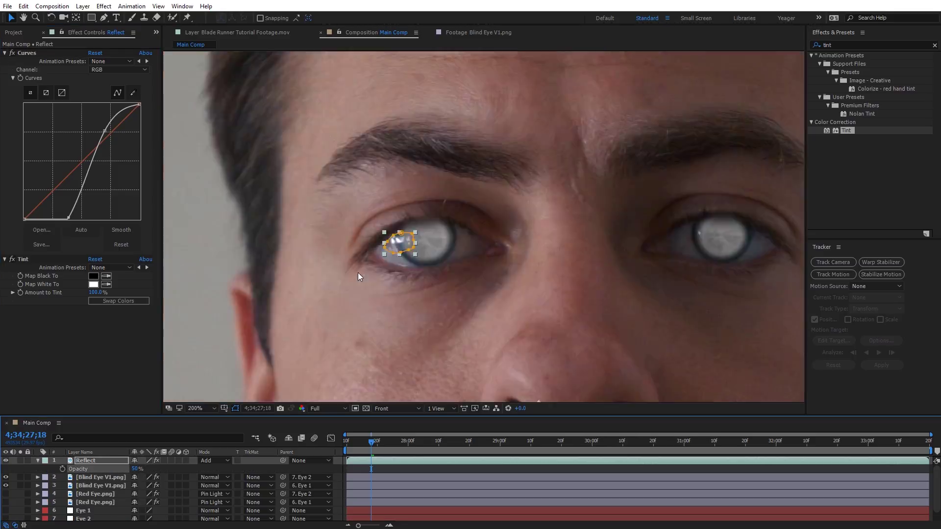
pyautogui.scroll(2, 442, 245)
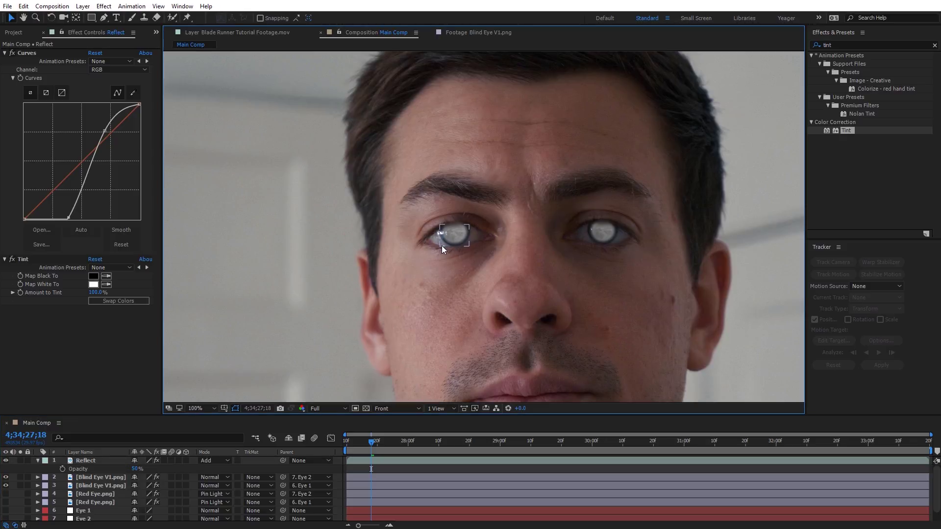
pyautogui.moveTo(370, 445); pyautogui.dragTo(481, 442)
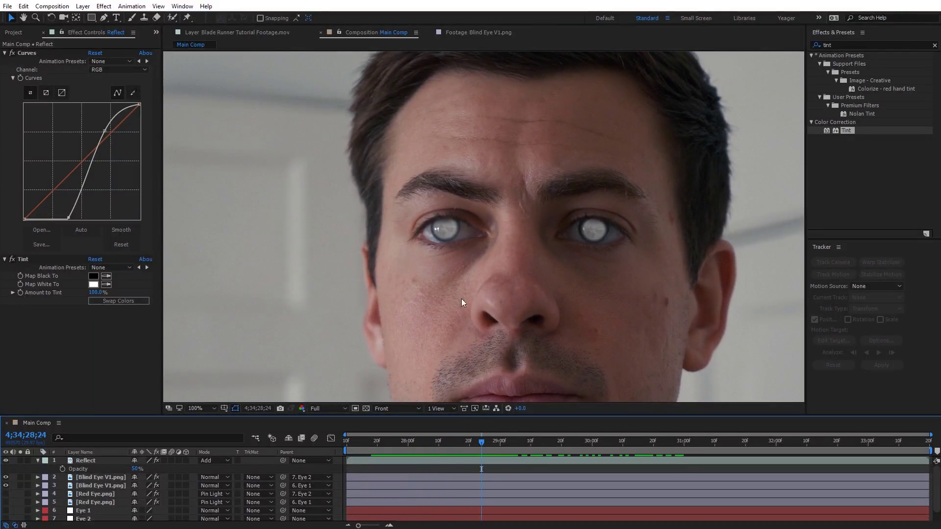
pyautogui.scroll(-2, 450, 283)
pyautogui.moveTo(570, 292); pyautogui.dragTo(537, 288)
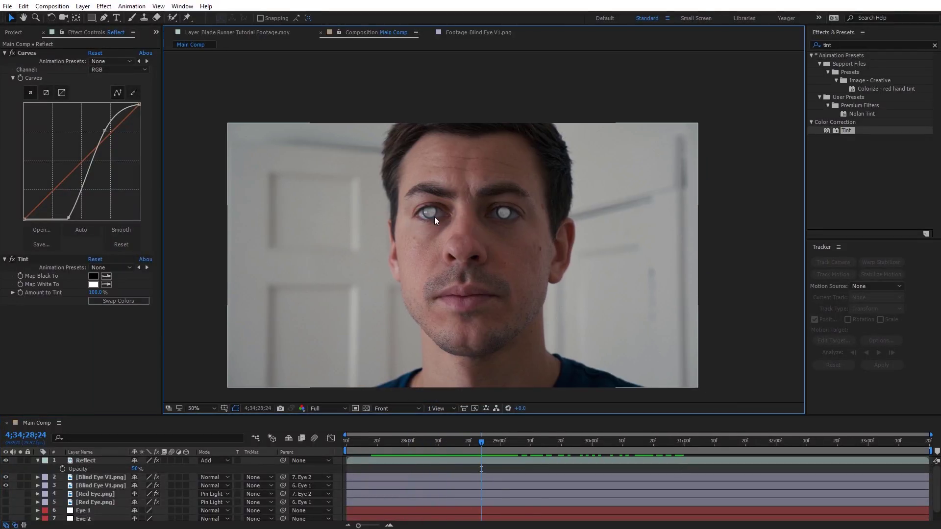
pyautogui.moveTo(479, 448)
pyautogui.mouseDown()
pyautogui.moveTo(644, 446)
pyautogui.moveTo(420, 445)
pyautogui.moveTo(466, 443)
pyautogui.mouseUp()
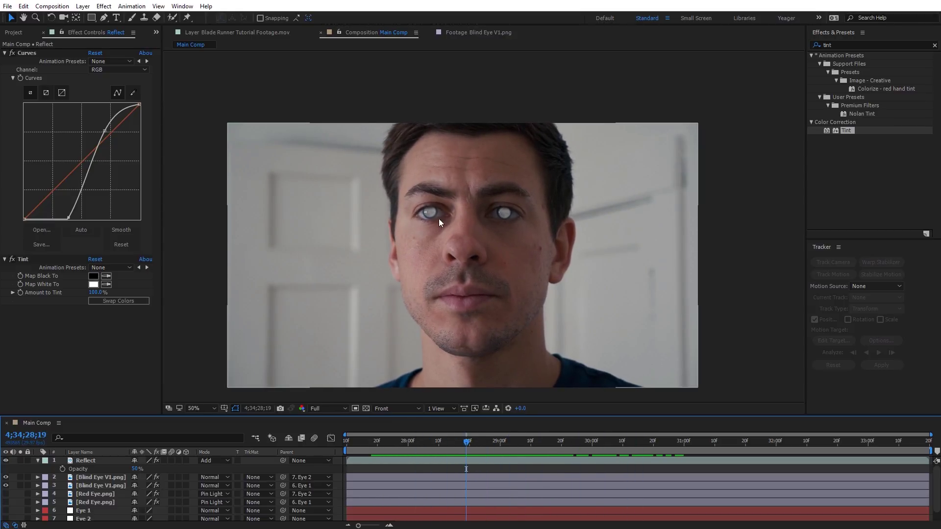
pyautogui.scroll(2, 439, 219)
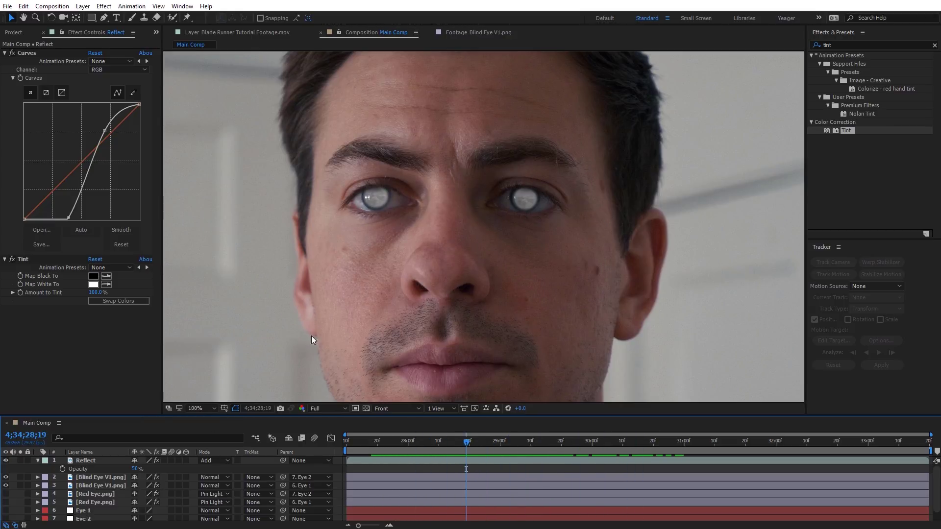
# Step: Delete the Reflect layer from Main Comp
pyautogui.click(86, 460)
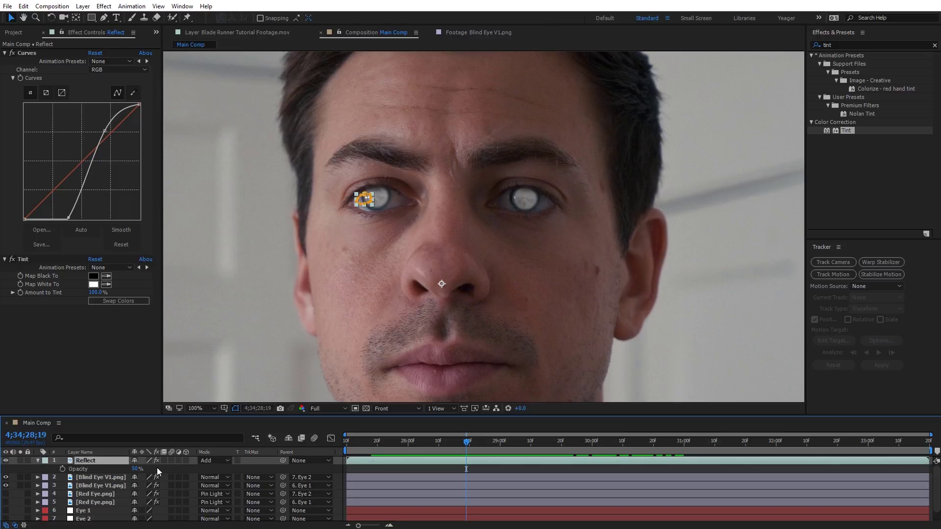
pyautogui.press('Delete')
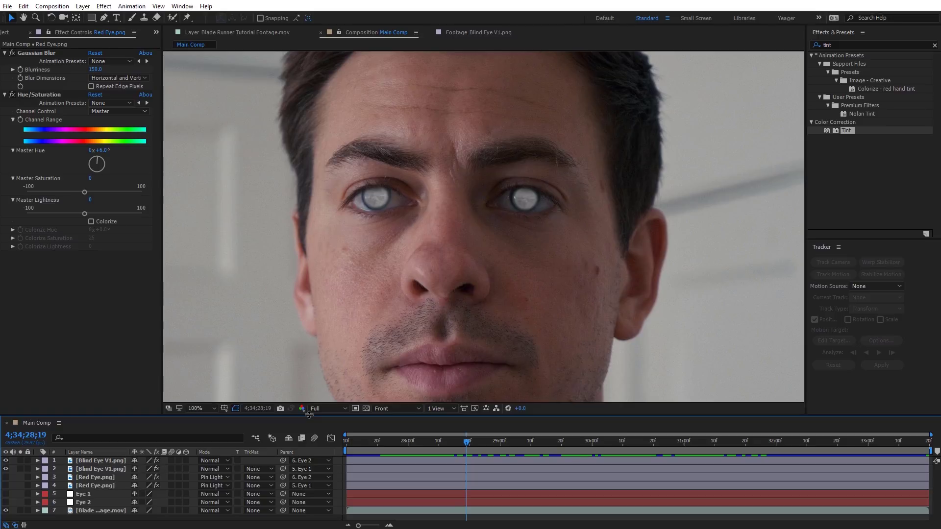
# Step: Add Circle_05_loop.mov from Interface HUD Elements as the top layer and centre it over the eye tracked by Eye 1
pyautogui.hotkey('ctrl', '0')
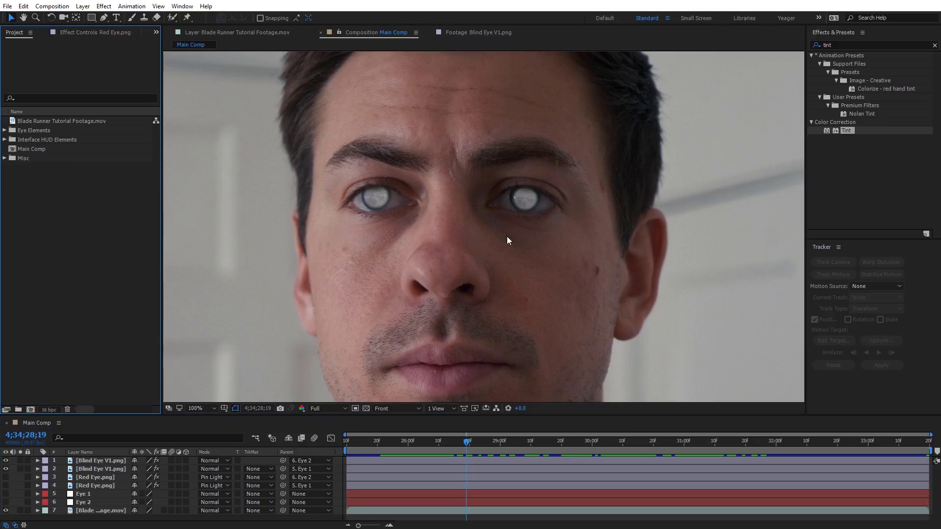
pyautogui.scroll(-2, 345, 278)
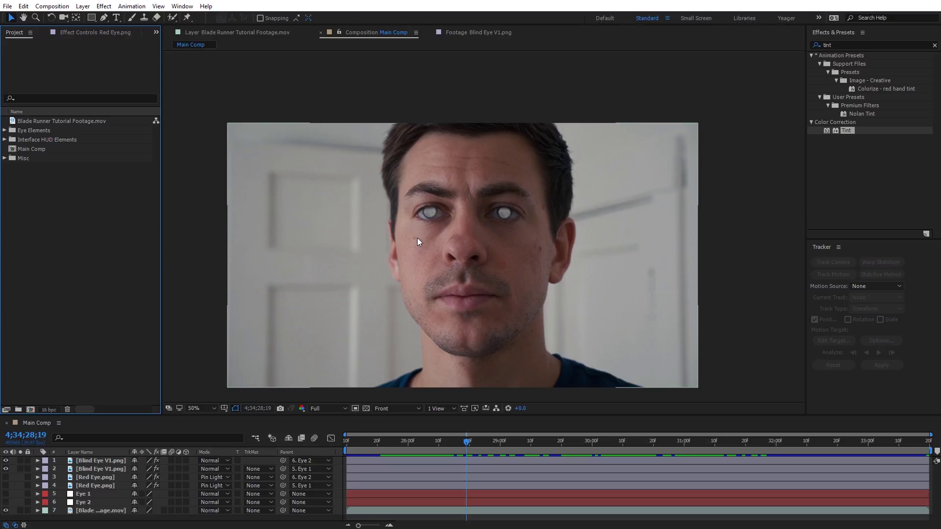
pyautogui.click(5, 141)
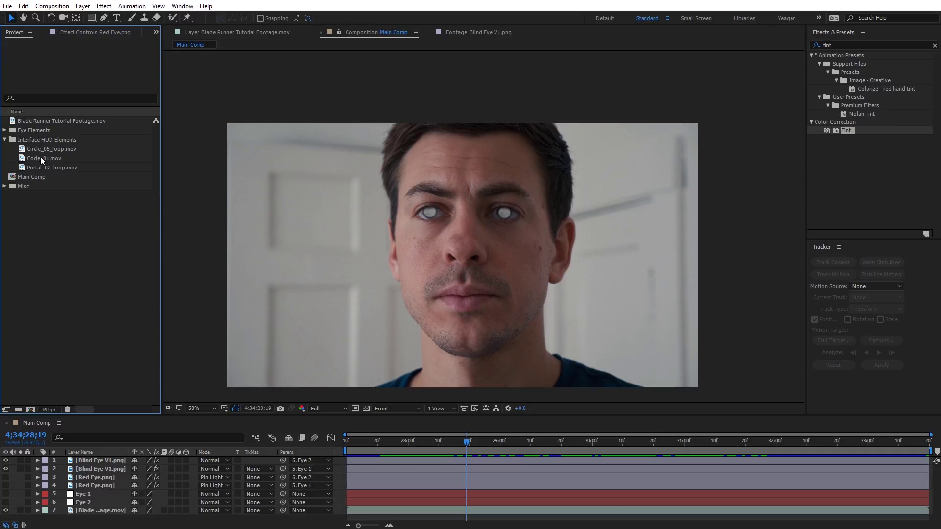
pyautogui.moveTo(39, 149); pyautogui.dragTo(120, 464)
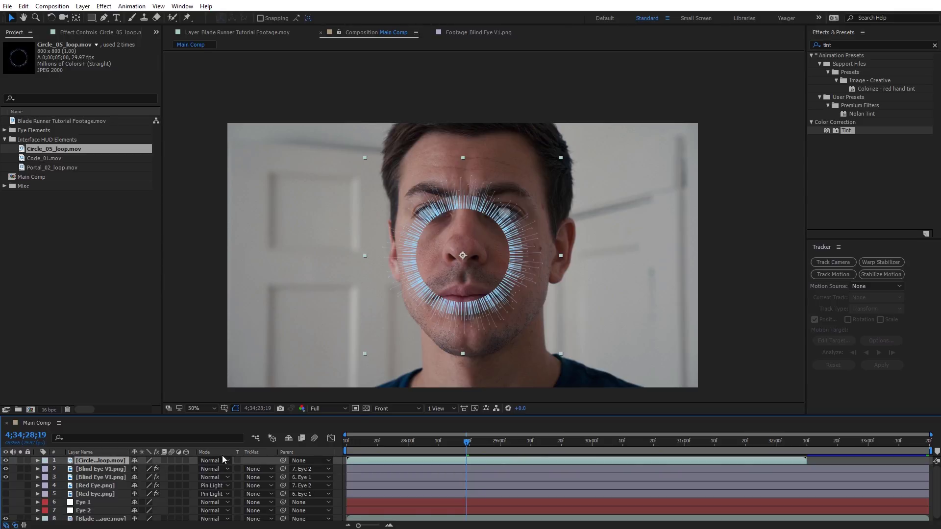
pyautogui.scroll(2, 415, 256)
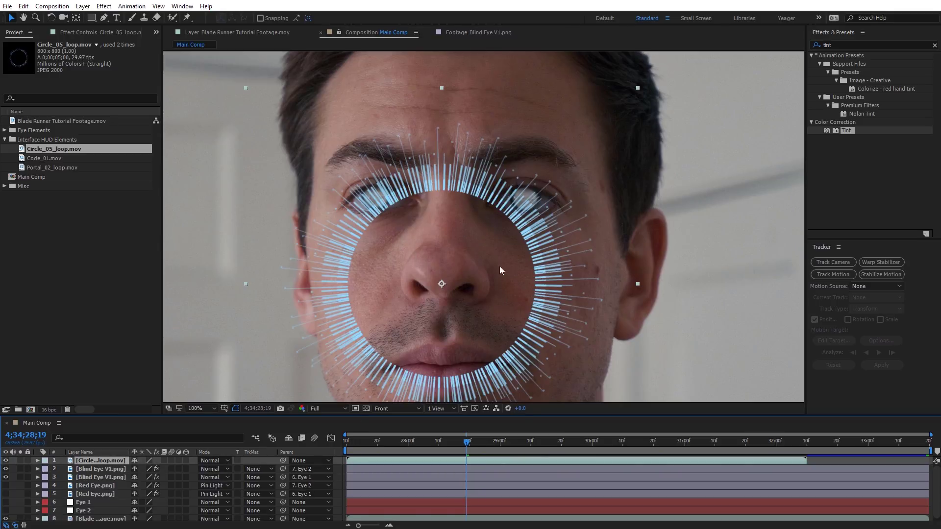
pyautogui.moveTo(499, 266); pyautogui.dragTo(440, 178)
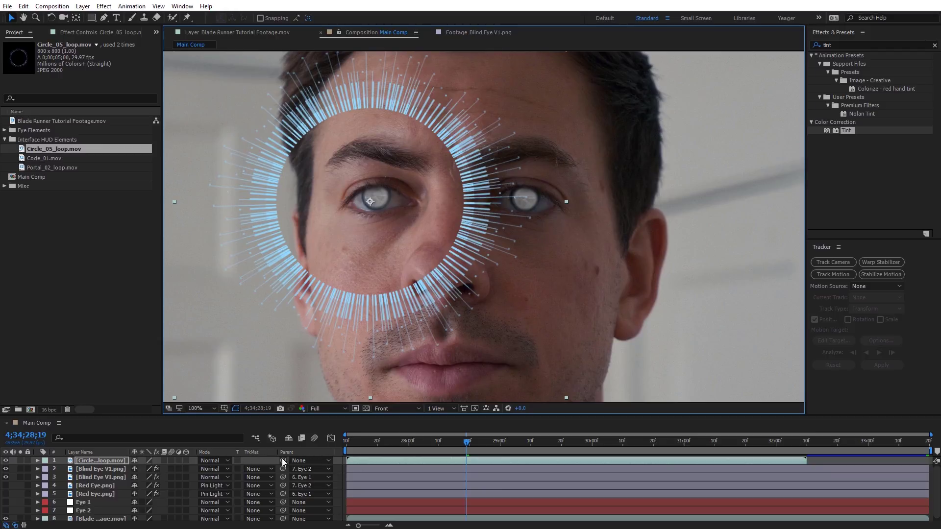
# Step: Parent the circle layer to Eye 1 and make it a 3D layer, viewed through the Active Camera
pyautogui.moveTo(282, 460); pyautogui.dragTo(104, 505)
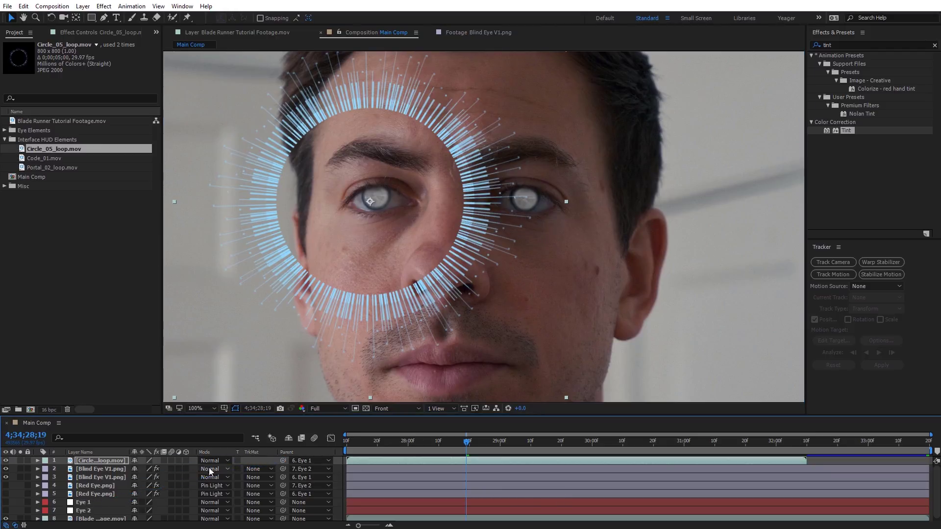
pyautogui.click(186, 460)
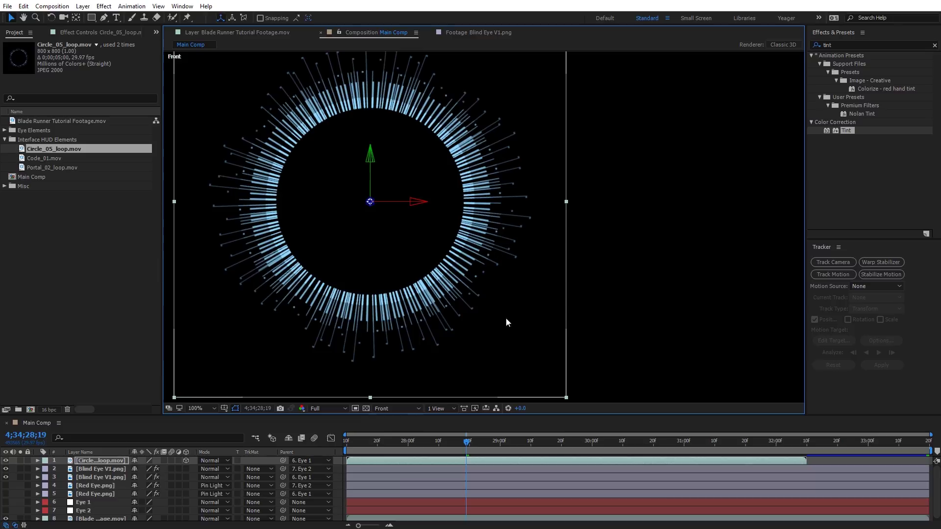
pyautogui.click(385, 409)
pyautogui.click(401, 420)
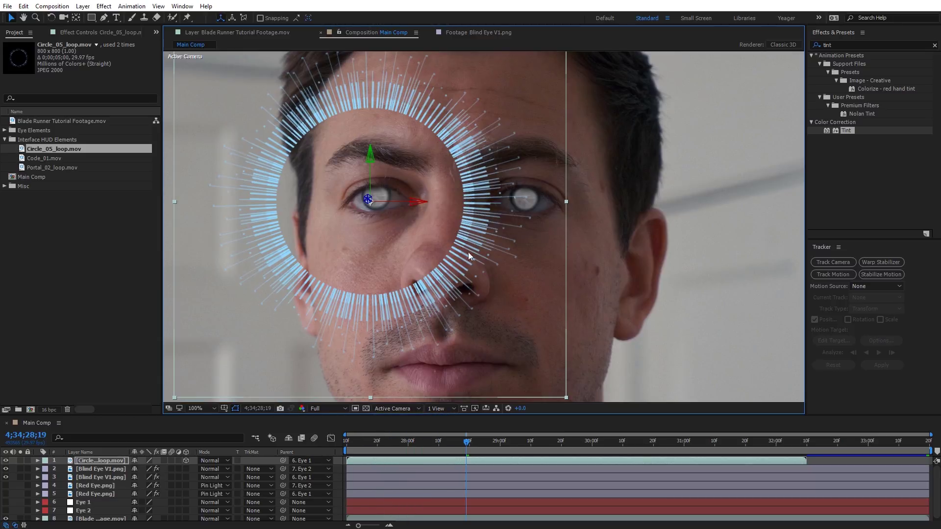
# Step: Fine-tune the circle layer's horizontal and vertical position over the tracked eye at 4;34;29;22
pyautogui.press(',')
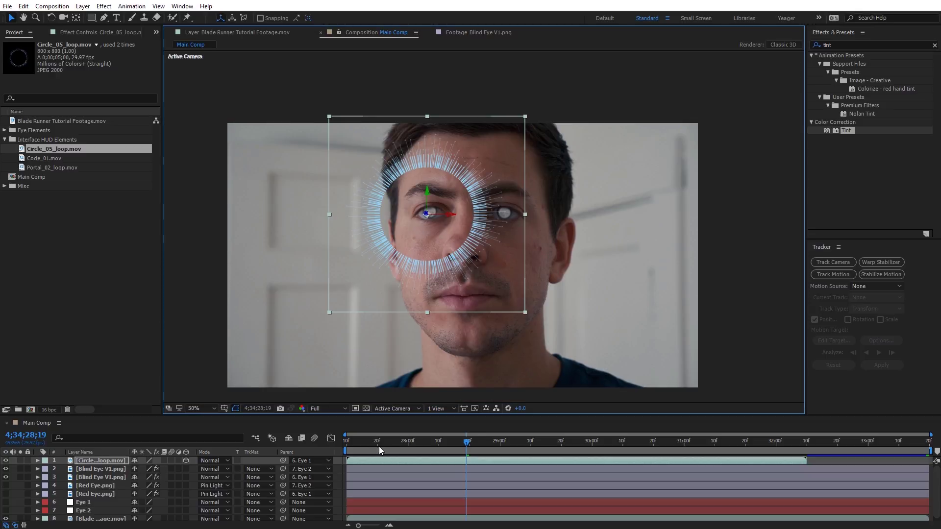
pyautogui.moveTo(378, 444); pyautogui.dragTo(568, 443)
pyautogui.press('.')
pyautogui.moveTo(418, 210); pyautogui.dragTo(424, 211)
pyautogui.moveTo(370, 168)
pyautogui.mouseDown()
pyautogui.moveTo(370, 156)
pyautogui.moveTo(372, 165)
pyautogui.mouseUp()
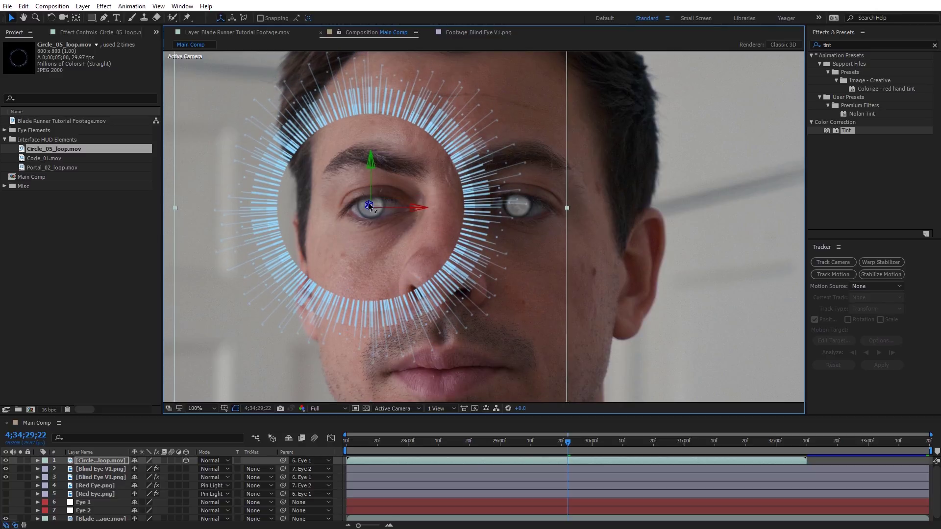
# Step: Move the circle layer along Z toward the camera so it appears larger than the face, and recentre it over the tracked eye
pyautogui.moveTo(370, 206); pyautogui.dragTo(56, 211)
pyautogui.scroll(-4, 400, 191)
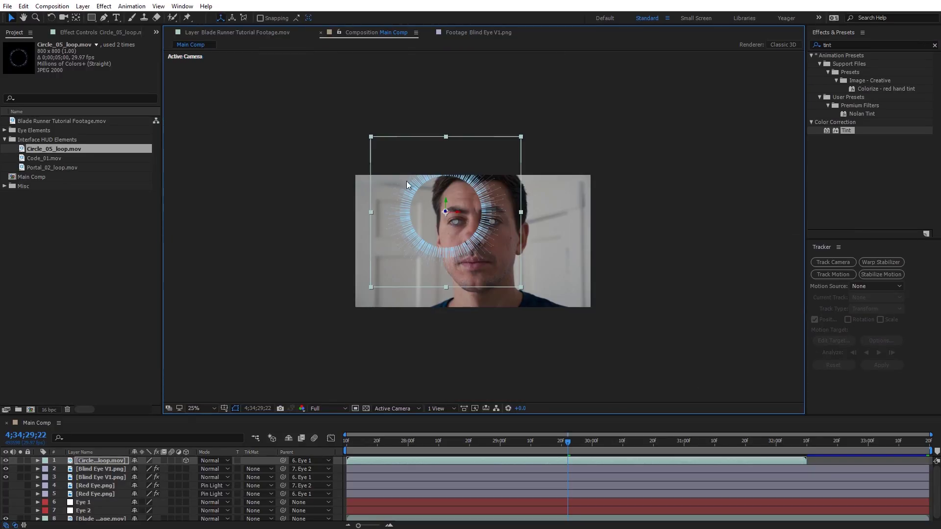
pyautogui.scroll(2, 451, 208)
pyautogui.moveTo(407, 174); pyautogui.dragTo(238, 263)
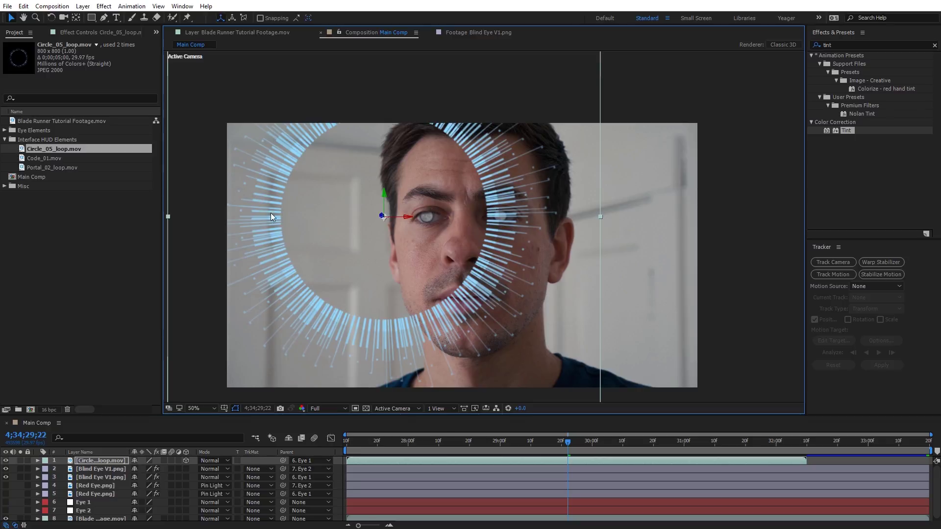
pyautogui.moveTo(487, 445); pyautogui.dragTo(273, 439)
pyautogui.moveTo(437, 461); pyautogui.dragTo(684, 467)
pyautogui.moveTo(419, 220); pyautogui.dragTo(435, 226)
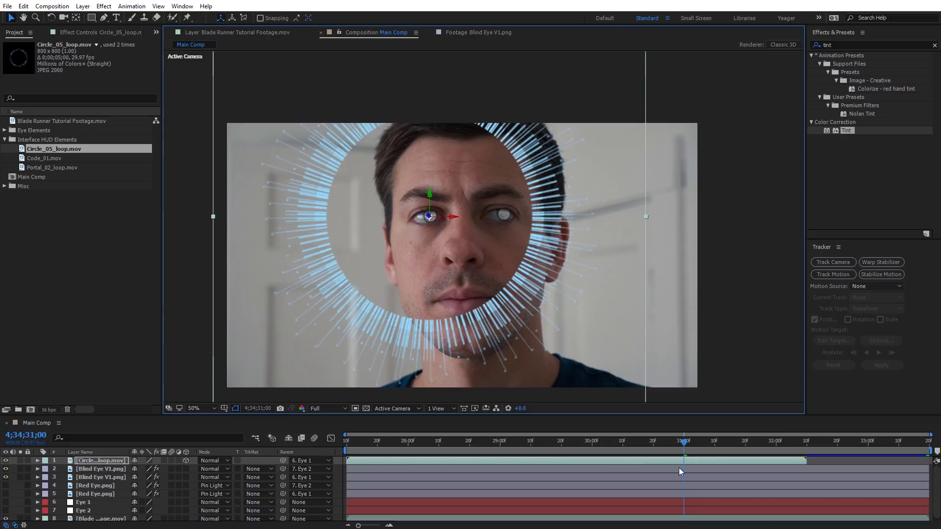
# Step: Set the circle layer's blending mode to Add, judging it at 4;34;28;25
pyautogui.moveTo(685, 442); pyautogui.dragTo(485, 441)
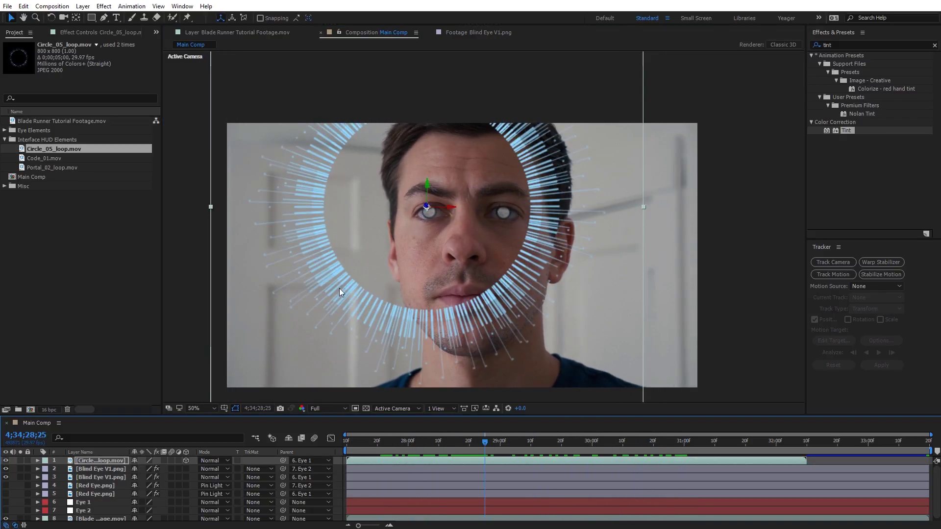
pyautogui.click(207, 465)
pyautogui.click(237, 133)
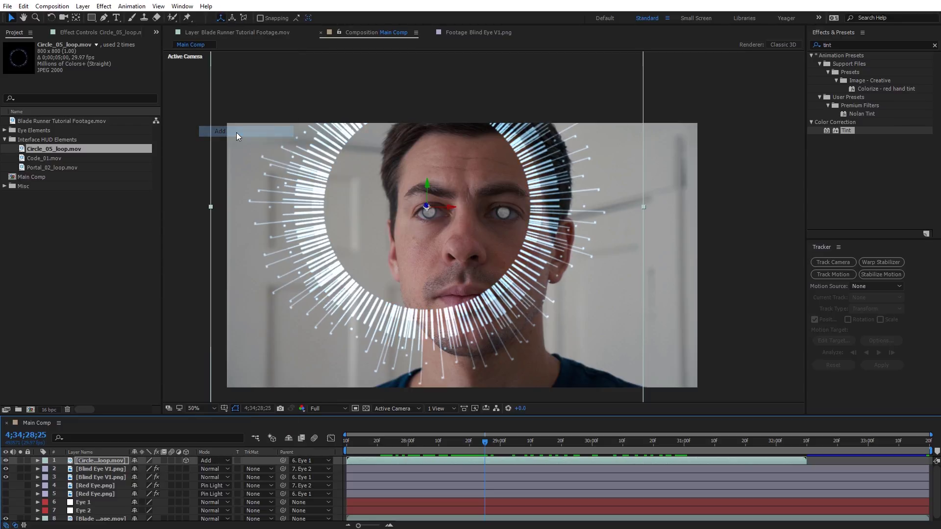
# Step: Lower the circle layer's opacity to 37% and apply a Gaussian Blur with a Blurriness of 11.7
pyautogui.press('t')
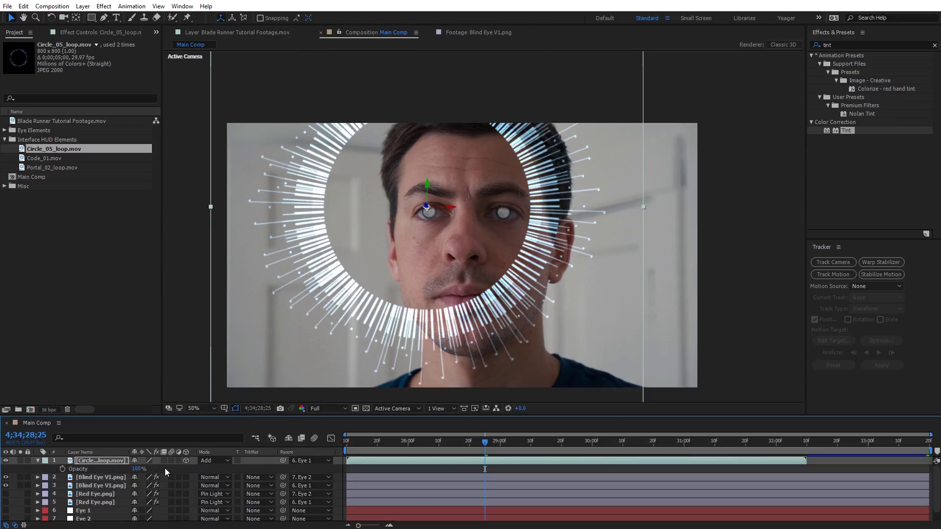
pyautogui.moveTo(136, 469); pyautogui.dragTo(105, 470)
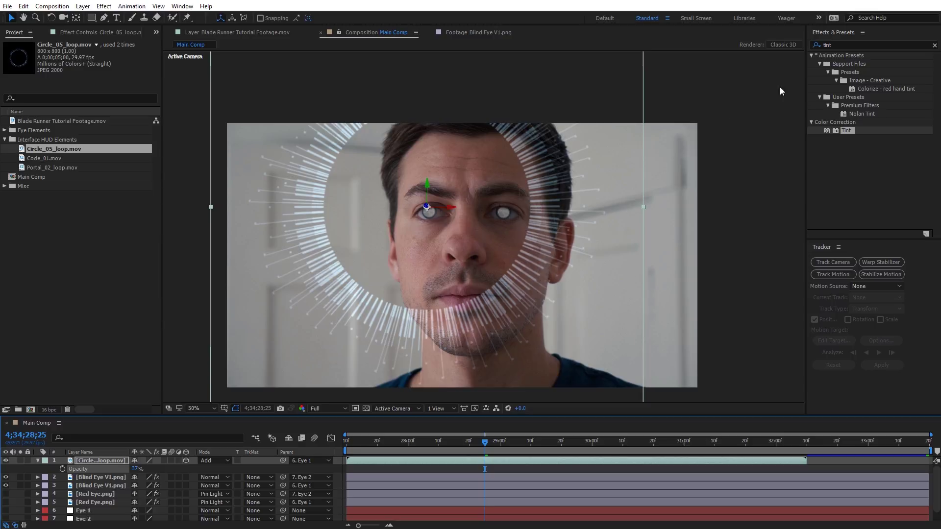
pyautogui.click(834, 45)
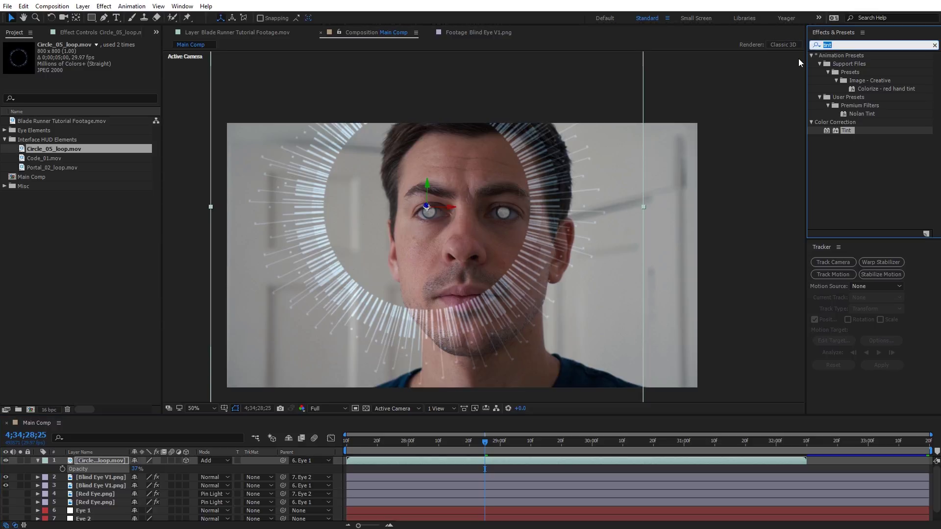
pyautogui.write('gaus')
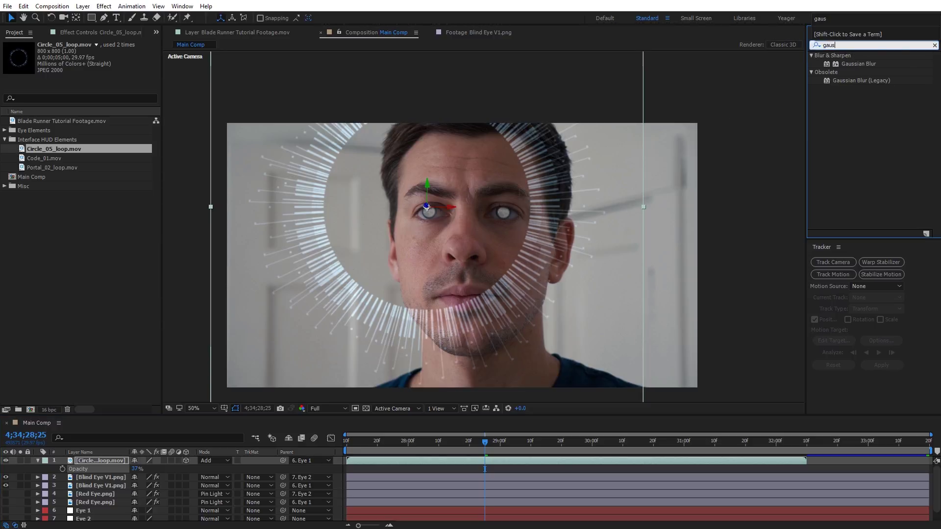
pyautogui.moveTo(859, 63); pyautogui.dragTo(99, 463)
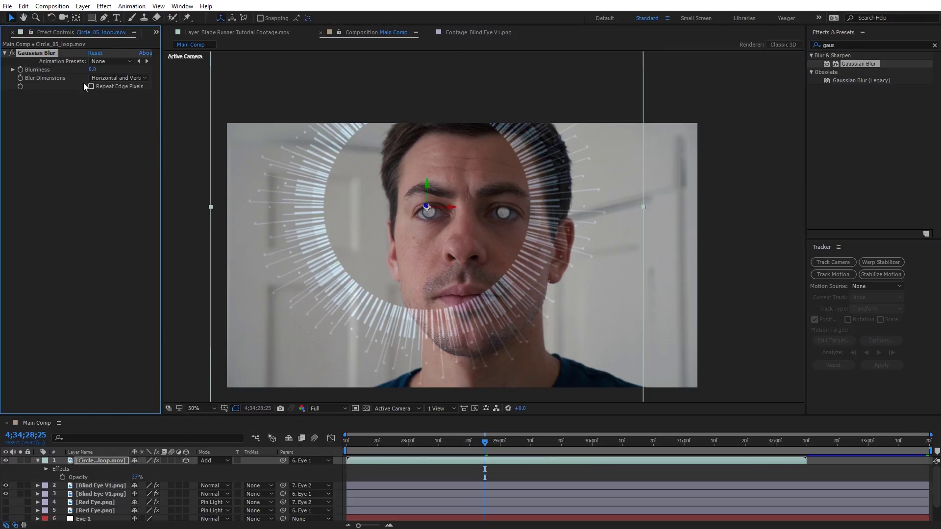
pyautogui.moveTo(92, 70); pyautogui.dragTo(139, 76)
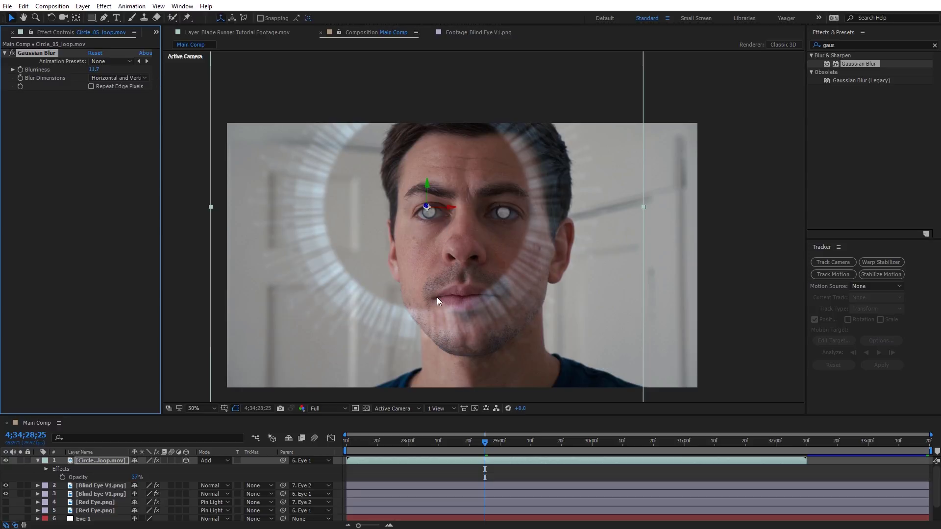
# Step: Raise the circle layer's opacity to 58% and move it closer to the camera so the ring frames the face more widely
pyautogui.moveTo(135, 478); pyautogui.dragTo(146, 477)
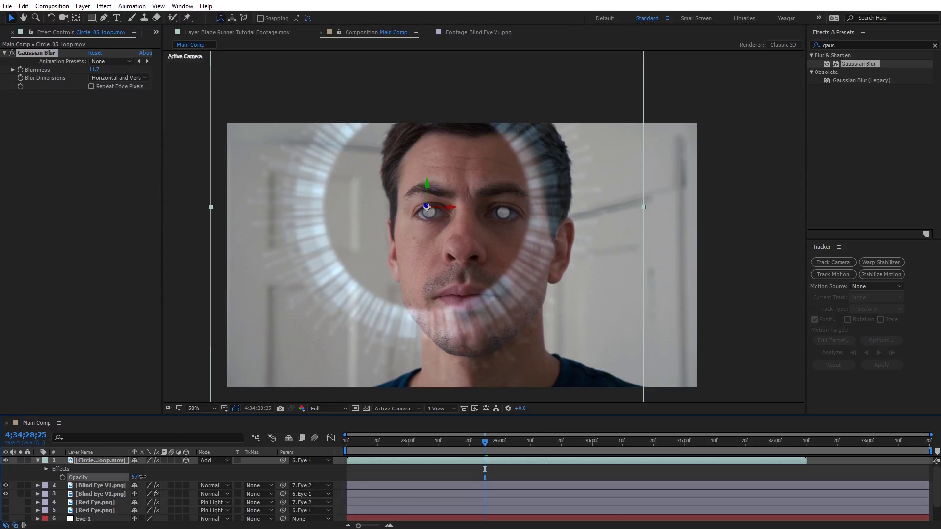
pyautogui.moveTo(425, 206); pyautogui.dragTo(199, 335)
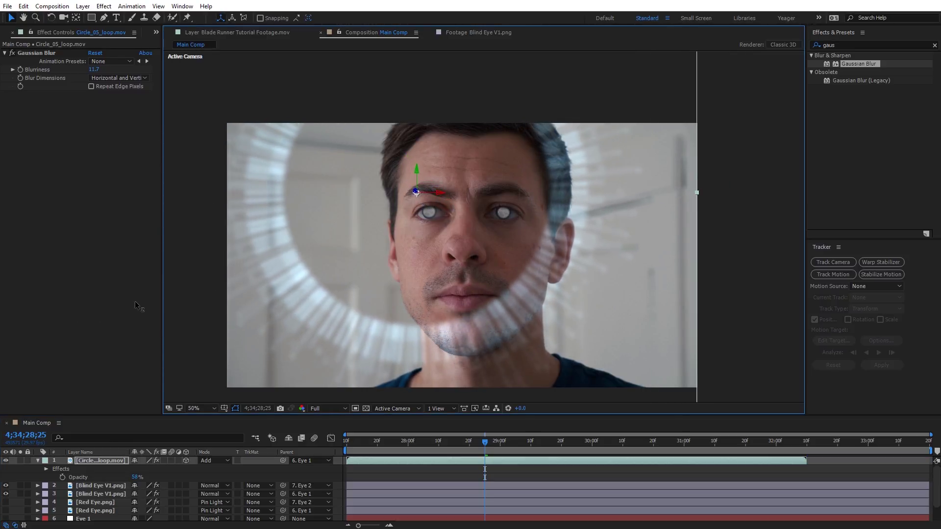
# Step: Duplicate the circle layer and replace the copy's source with Code_01.mov from the Interface HUD Elements folder, keeping its settings
pyautogui.click(156, 32)
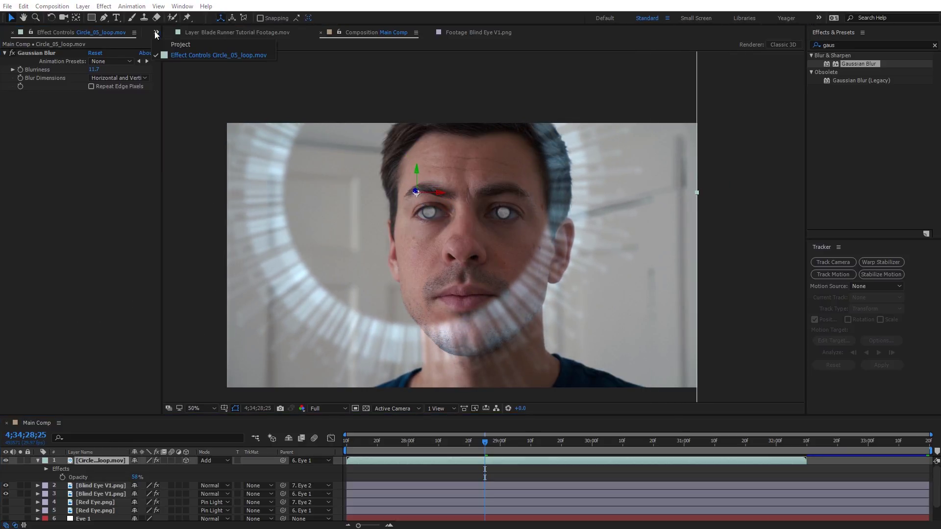
pyautogui.click(178, 44)
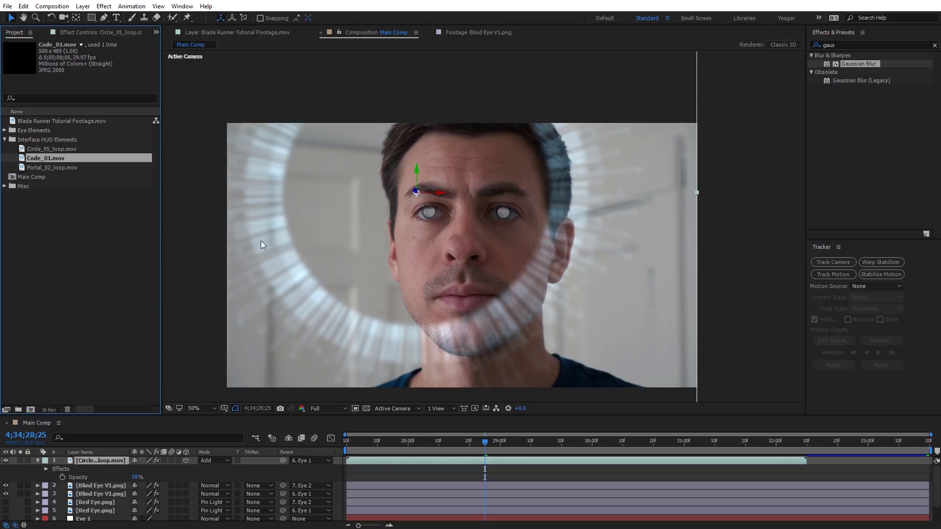
pyautogui.click(84, 462)
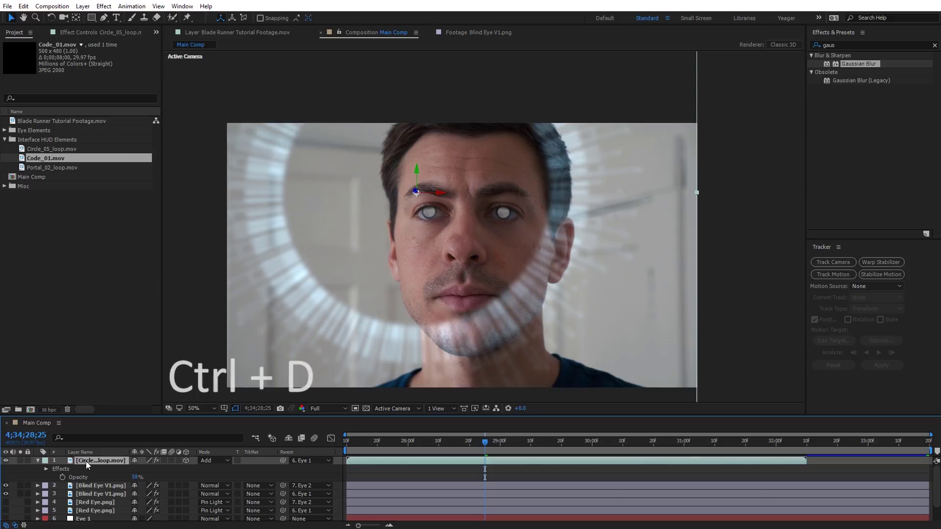
pyautogui.hotkey('ctrl', 'd')
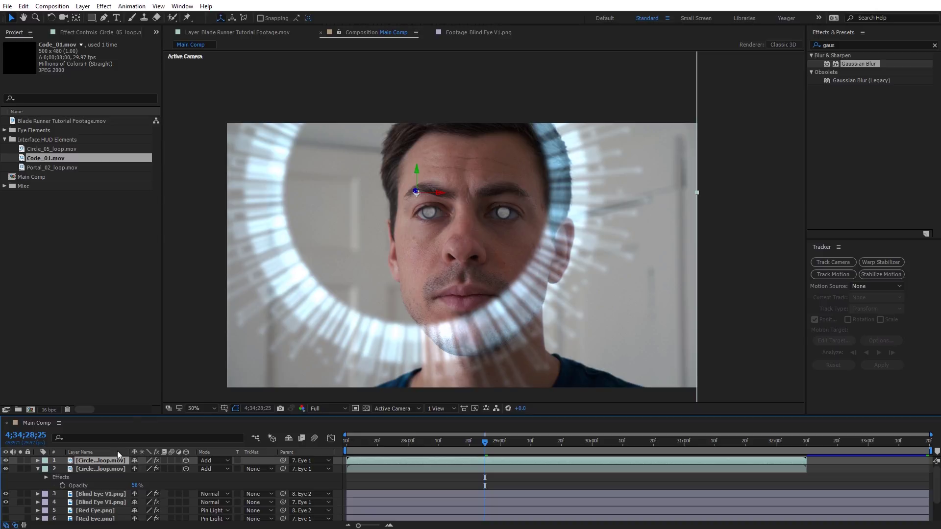
pyautogui.click(43, 158)
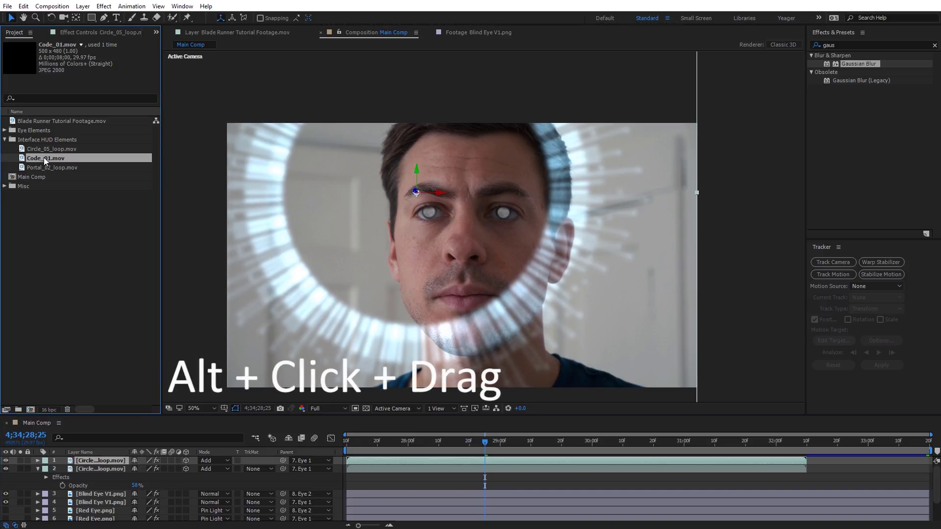
pyautogui.moveTo(44, 158); pyautogui.dragTo(96, 458)
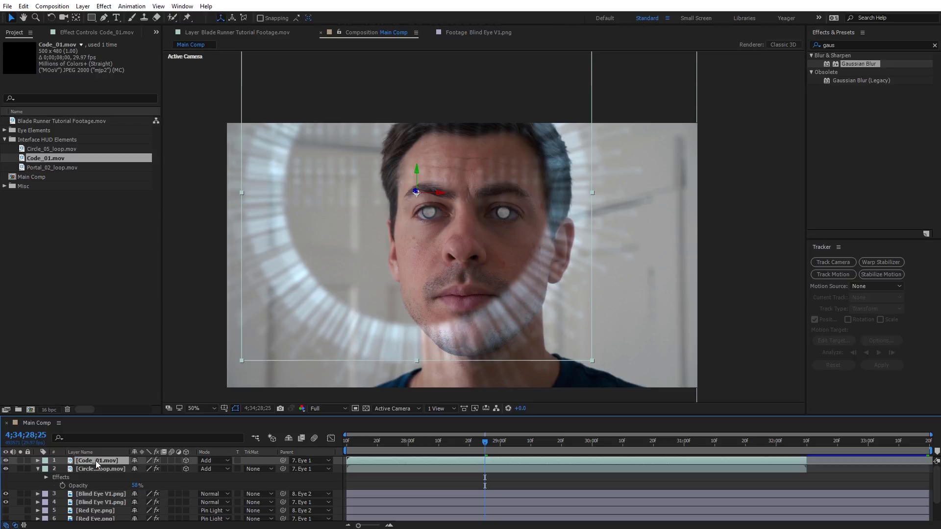
# Step: Push the Code_01.mov layer back along Z and lower it over the face, reducing its Gaussian Blur Blurriness to 6.7
pyautogui.moveTo(416, 193); pyautogui.dragTo(466, 255)
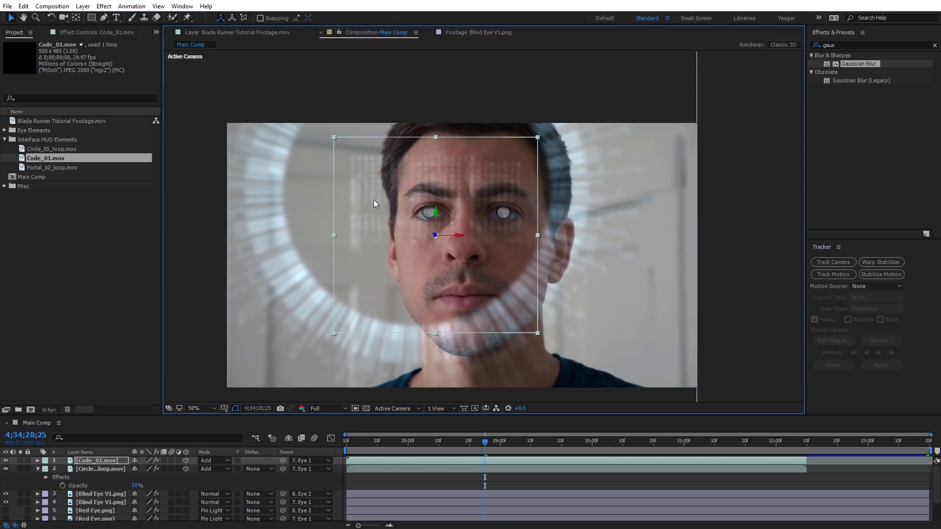
pyautogui.click(74, 31)
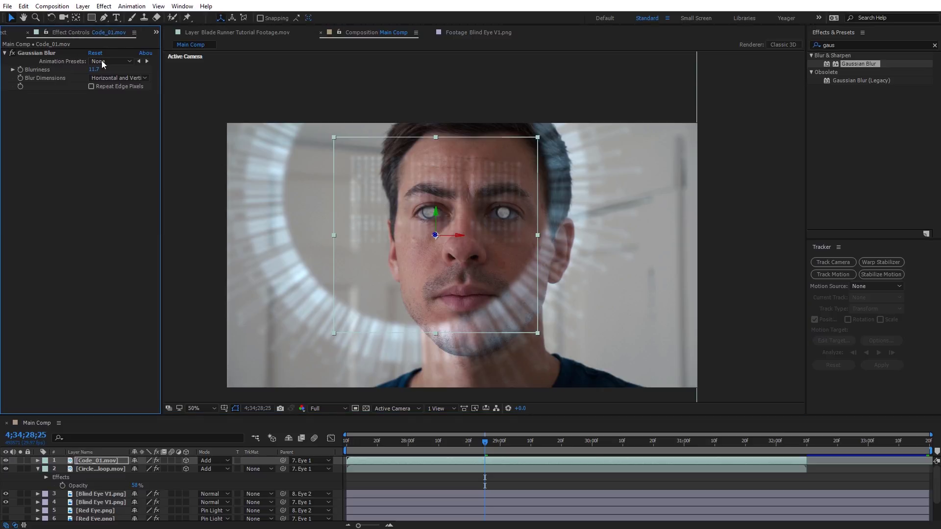
pyautogui.moveTo(93, 70); pyautogui.dragTo(83, 69)
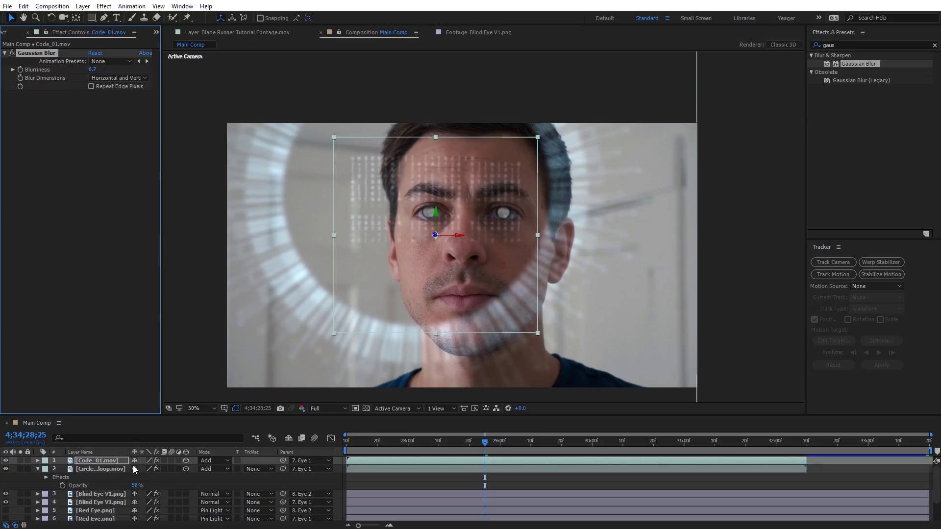
# Step: Set the Code_01.mov layer's opacity to 95% and preview the composite up to about 4;34;32;03
pyautogui.press('t')
pyautogui.moveTo(139, 471); pyautogui.dragTo(142, 469)
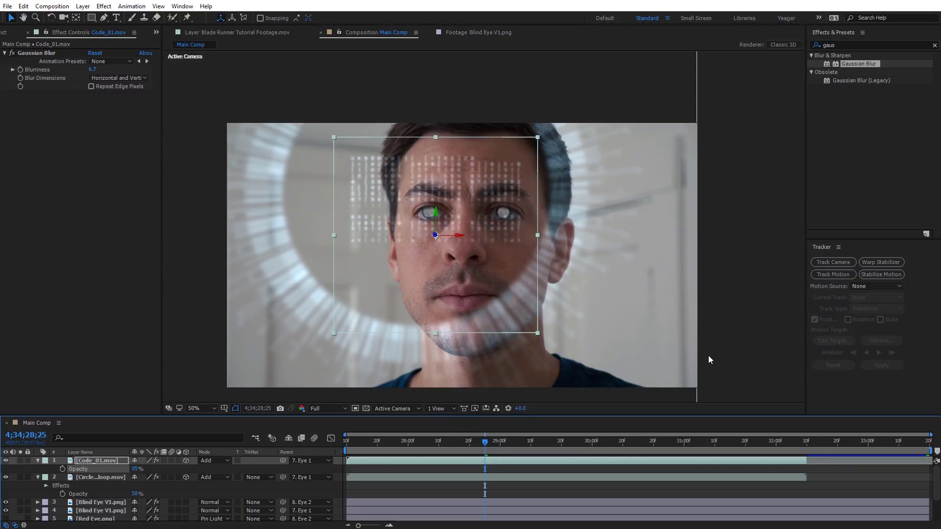
pyautogui.press('space')
pyautogui.click(785, 441)
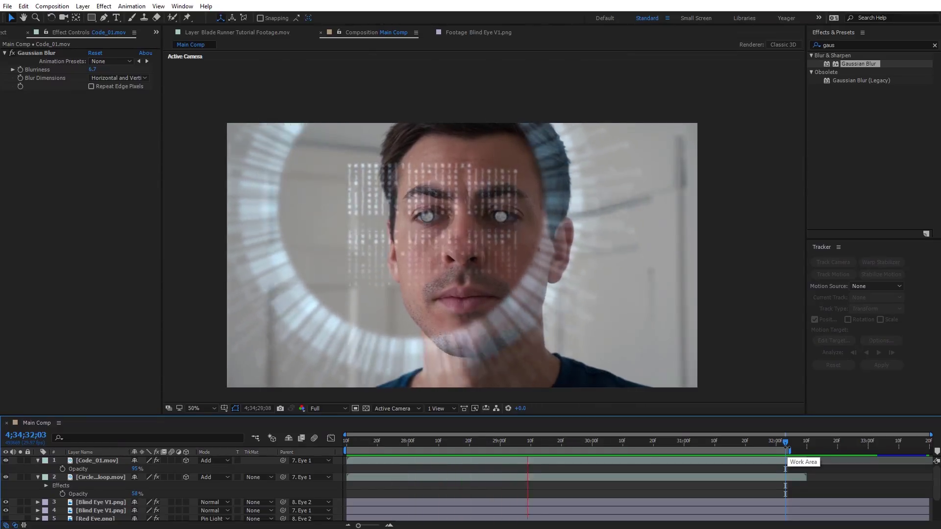